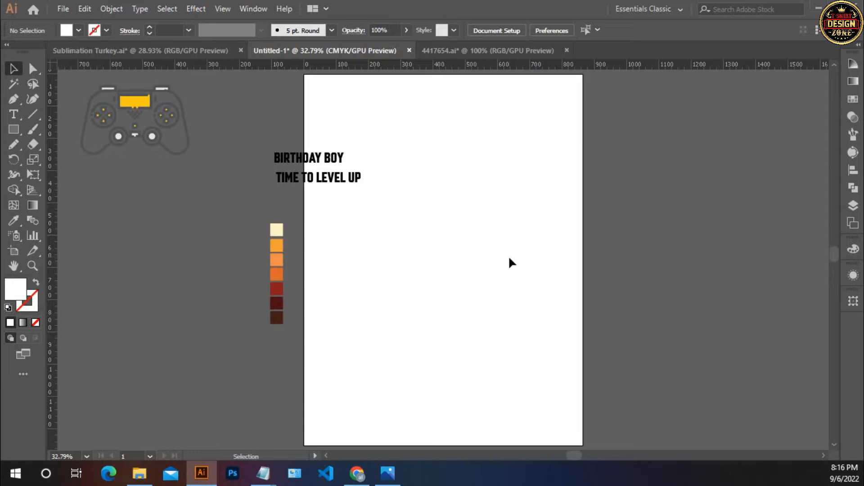
# Move the game controller graphic down and closer to the artboard, keeping it on the pasteboard above the colour swatches.
pyautogui.moveTo(152, 99); pyautogui.dragTo(200, 176)
pyautogui.click(189, 280)
pyautogui.moveTo(189, 280); pyautogui.dragTo(133, 158)
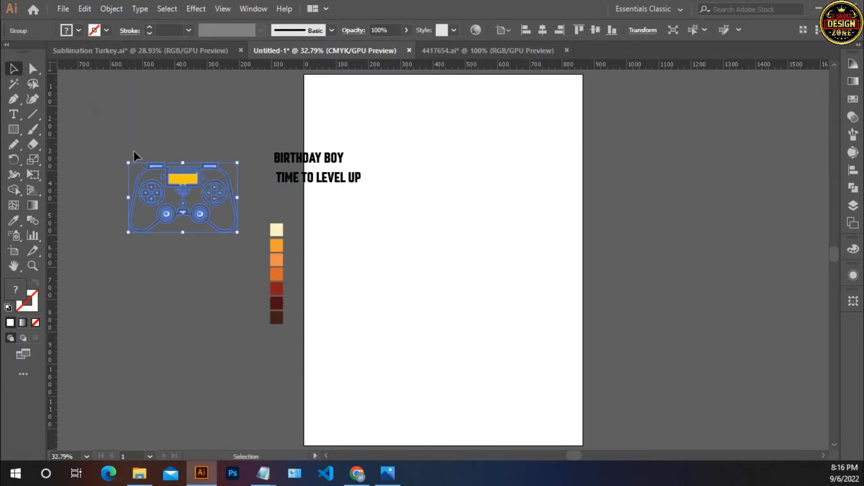
pyautogui.click(144, 258)
# Move the BIRTHDAY BOY and TIME TO LEVEL UP text lines together up and away from the artboard.
pyautogui.moveTo(331, 338); pyautogui.dragTo(280, 238)
pyautogui.click(377, 237)
pyautogui.moveTo(375, 201); pyautogui.dragTo(359, 194)
pyautogui.click(369, 215)
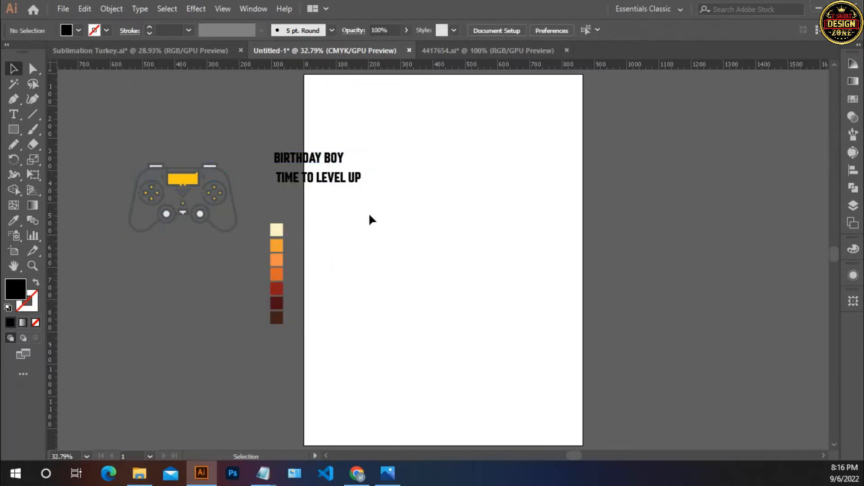
pyautogui.moveTo(370, 235); pyautogui.dragTo(273, 122)
pyautogui.click(363, 159)
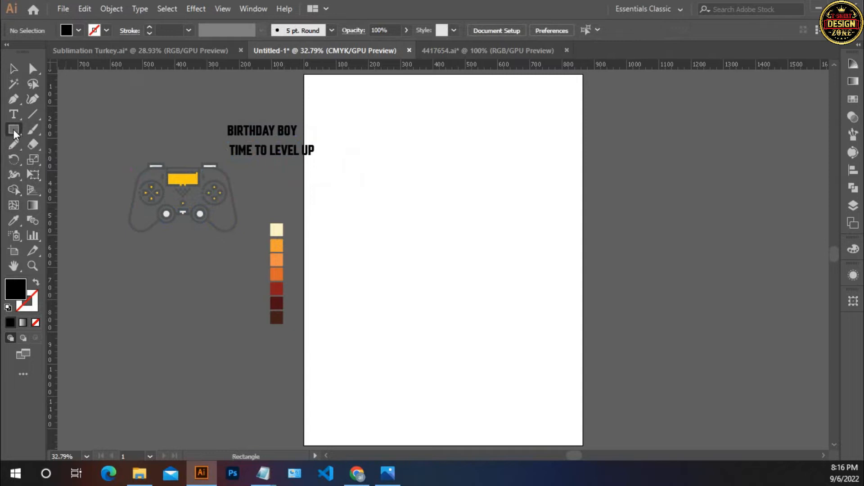
# Draw a black rectangle about 300 by 355 px on the artboard and centre it vertically.
pyautogui.click(13, 129)
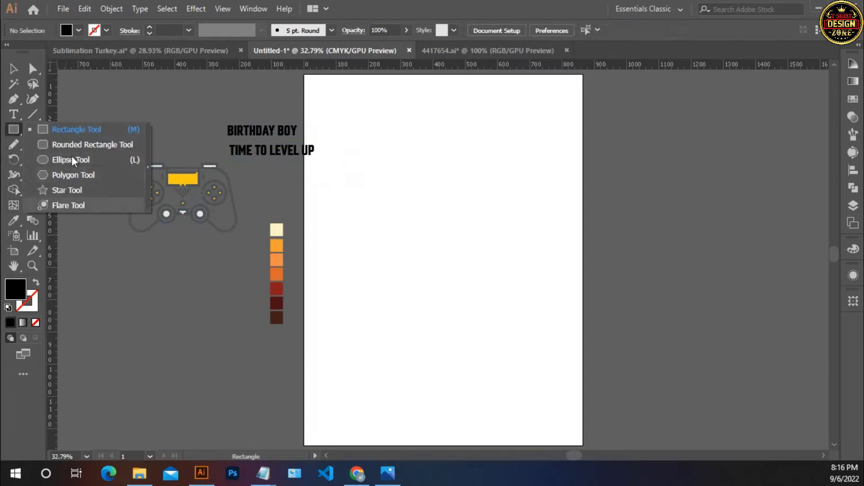
pyautogui.click(66, 131)
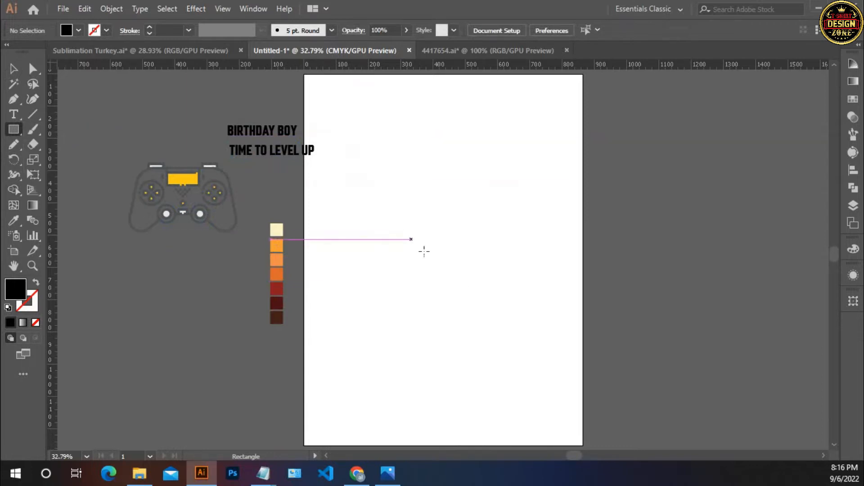
pyautogui.moveTo(396, 233); pyautogui.dragTo(491, 347)
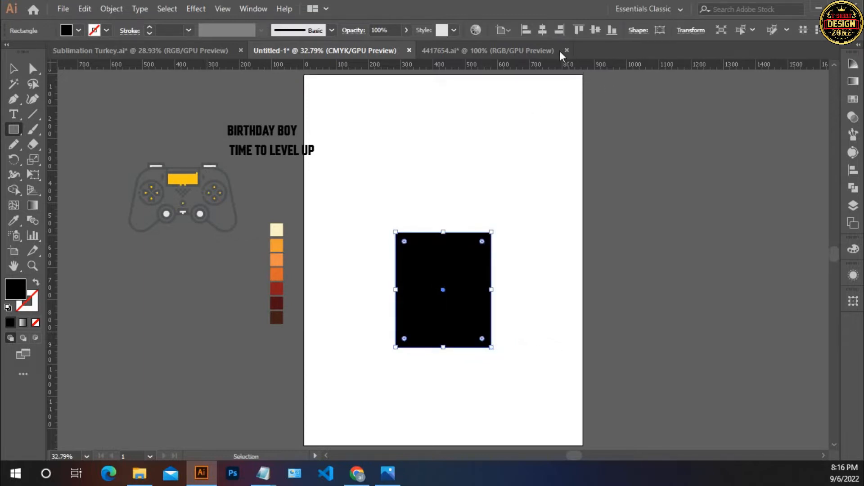
pyautogui.click(589, 29)
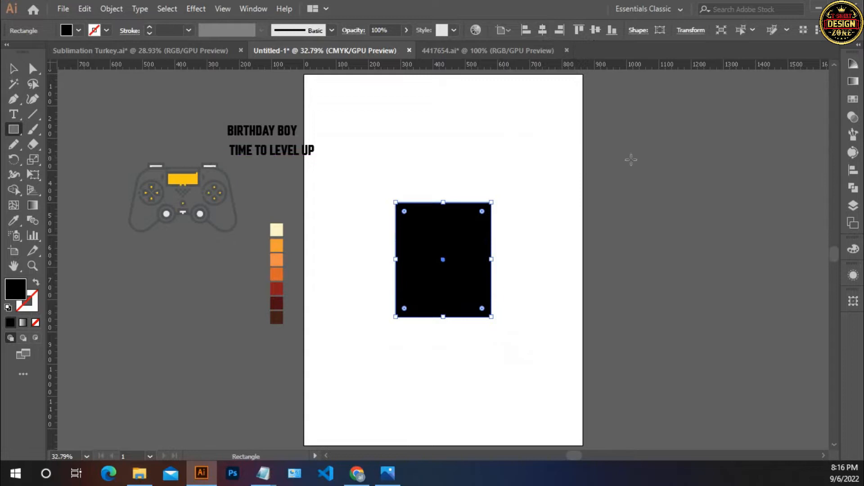
pyautogui.click(13, 69)
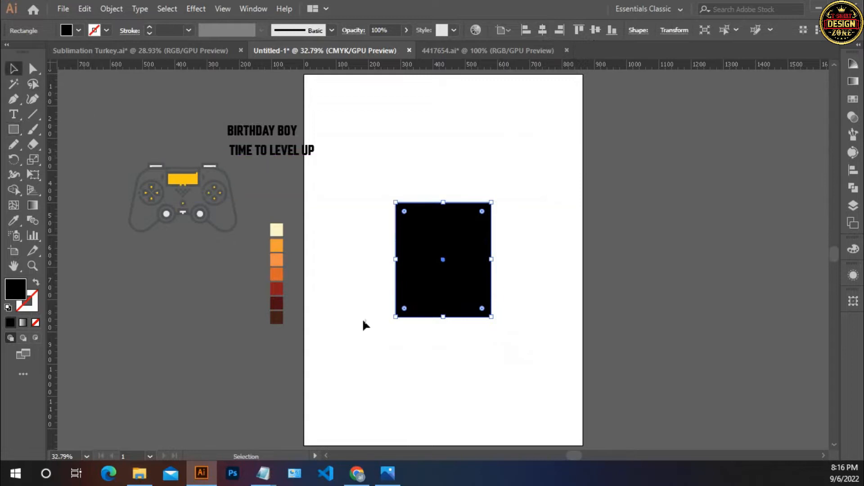
pyautogui.click(456, 365)
# Round both bottom corners of the black rectangle to a full semicircle with a radius of about 148 px.
pyautogui.keyDown('ctrl'); pyautogui.click(463, 281); pyautogui.keyUp('ctrl')
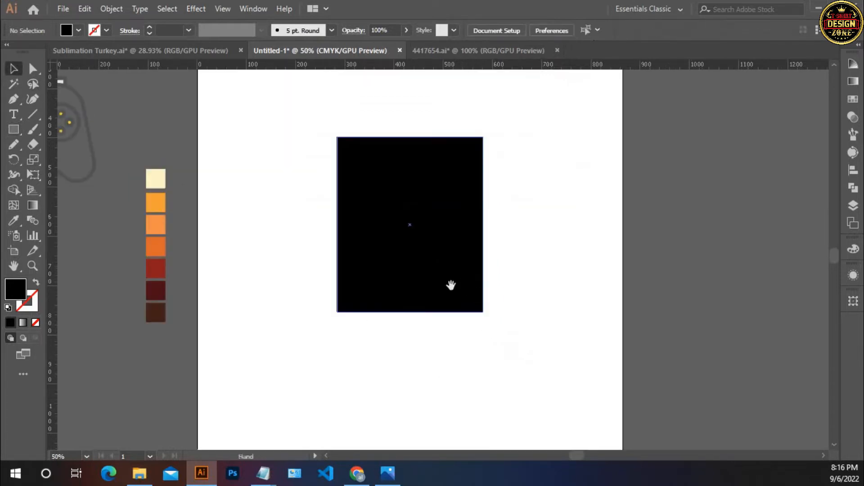
pyautogui.click(465, 274)
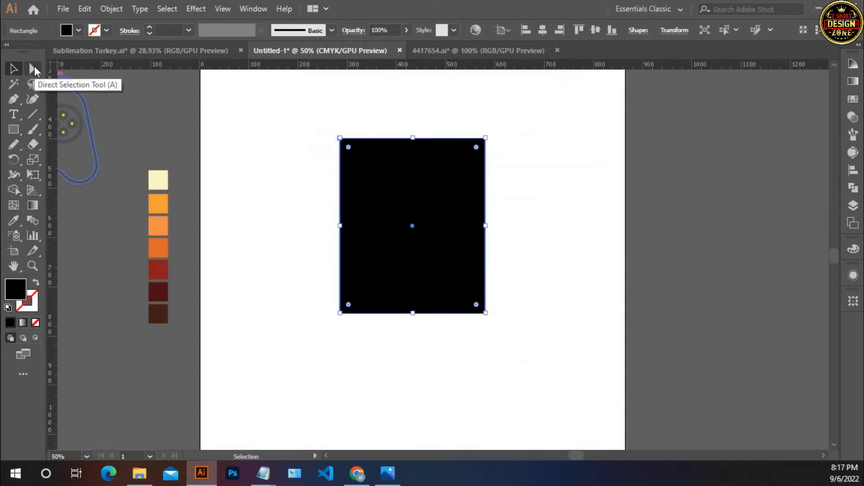
pyautogui.click(34, 70)
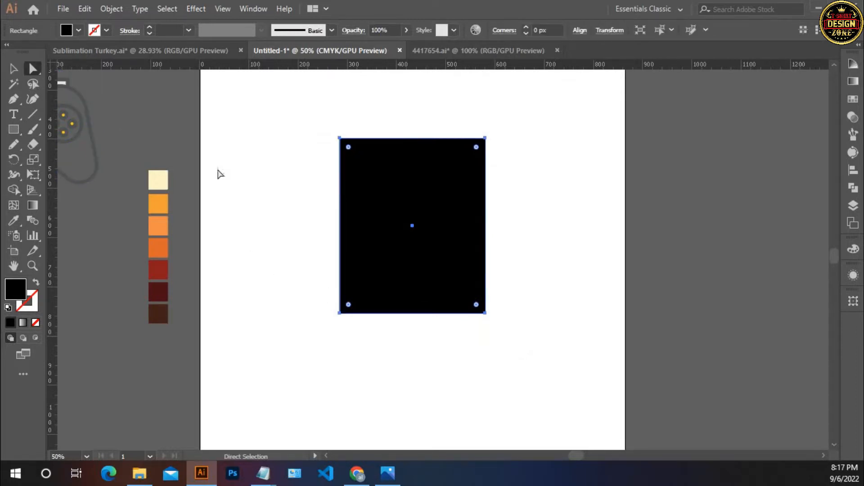
pyautogui.click(440, 338)
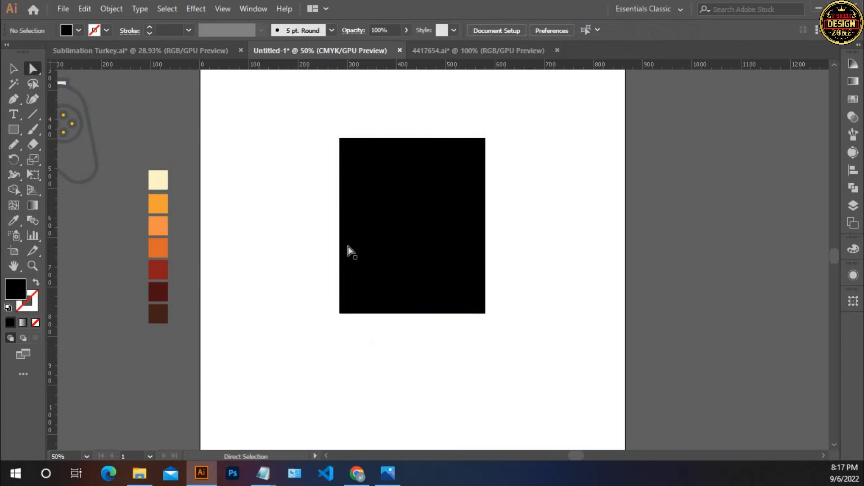
pyautogui.moveTo(314, 309); pyautogui.dragTo(489, 349)
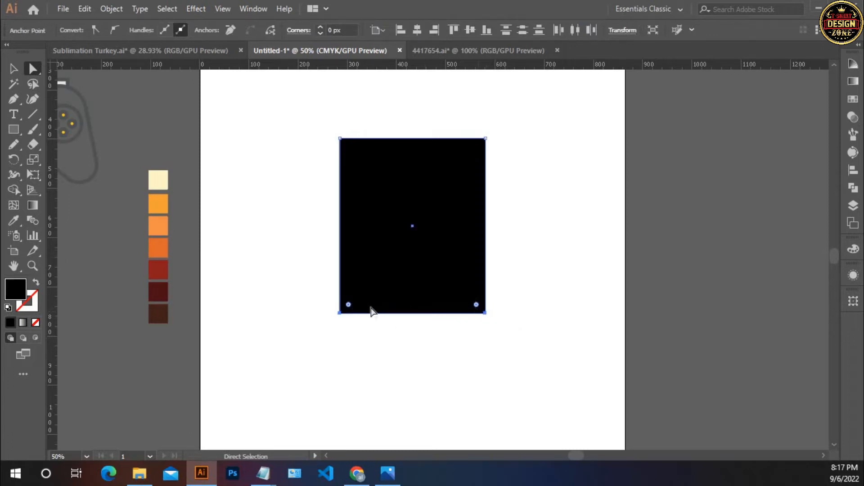
pyautogui.keyDown('ctrl'); pyautogui.click(386, 292); pyautogui.keyUp('ctrl')
pyautogui.keyDown('ctrl'); pyautogui.click(388, 293); pyautogui.keyUp('ctrl')
pyautogui.keyDown('ctrl'); pyautogui.click(497, 260); pyautogui.keyUp('ctrl')
pyautogui.moveTo(509, 263); pyautogui.dragTo(348, 322)
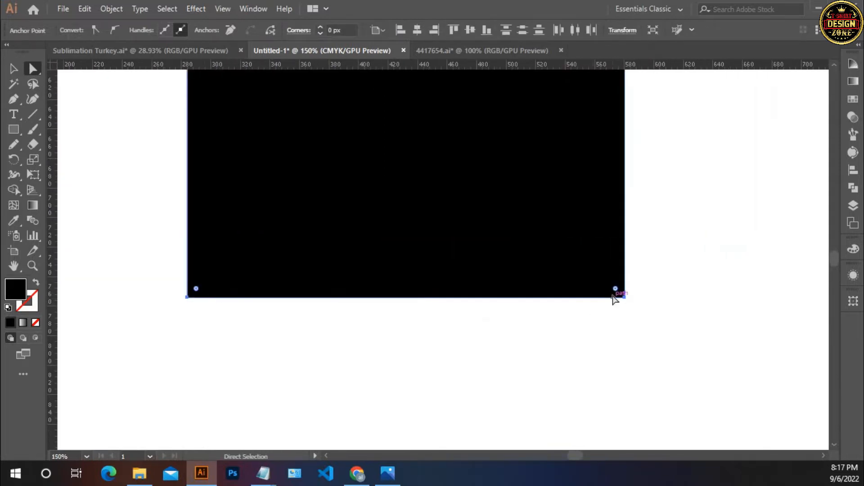
pyautogui.hotkey('ctrl', '0')
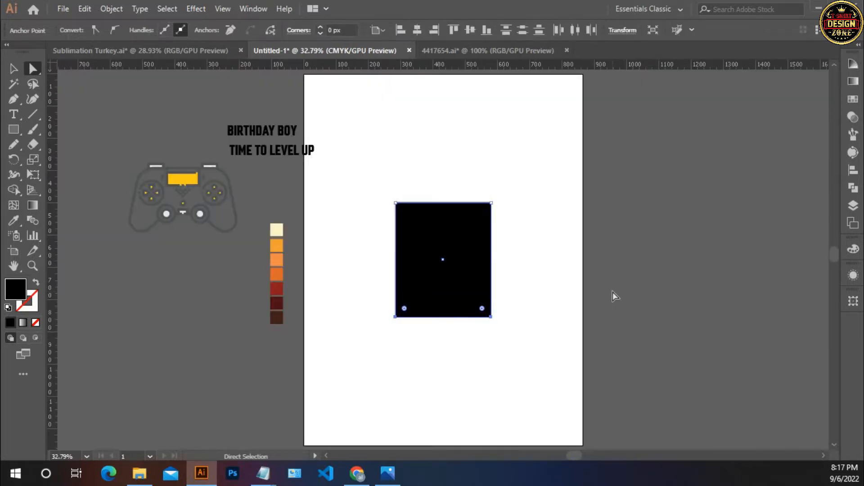
pyautogui.moveTo(404, 309); pyautogui.dragTo(451, 256)
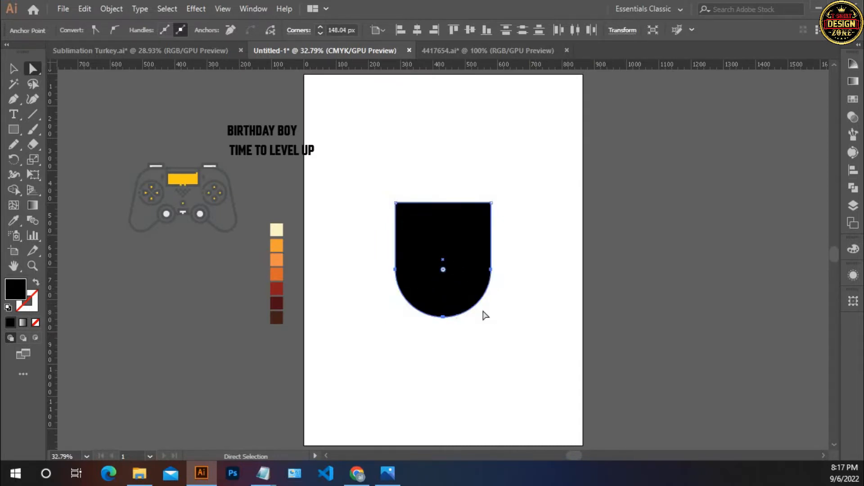
pyautogui.click(14, 70)
pyautogui.click(423, 341)
# Stretch the rounded black shape slightly upward from its top edge and centre it vertically on the artboard.
pyautogui.press('space')
pyautogui.moveTo(511, 330); pyautogui.dragTo(424, 332)
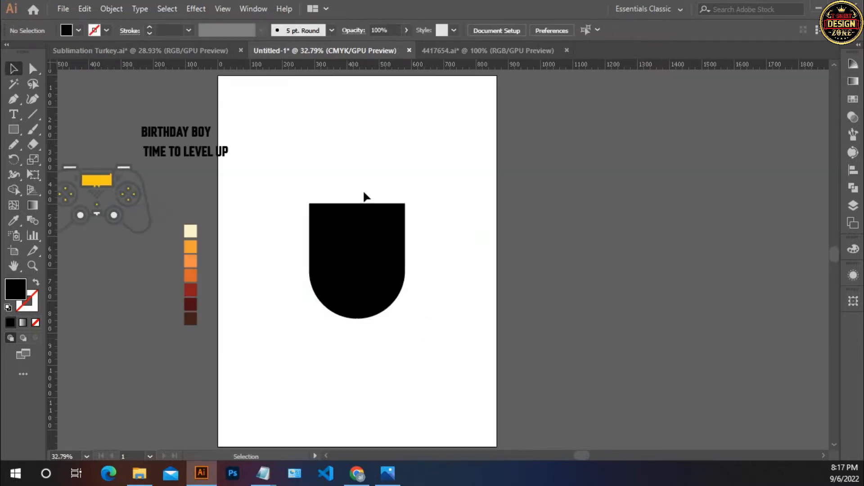
pyautogui.click(377, 216)
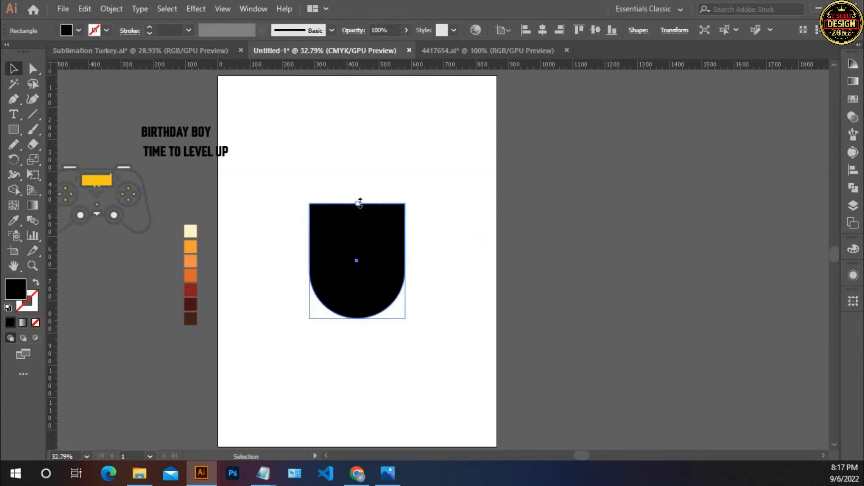
pyautogui.moveTo(359, 204); pyautogui.dragTo(453, 326)
pyautogui.click(434, 237)
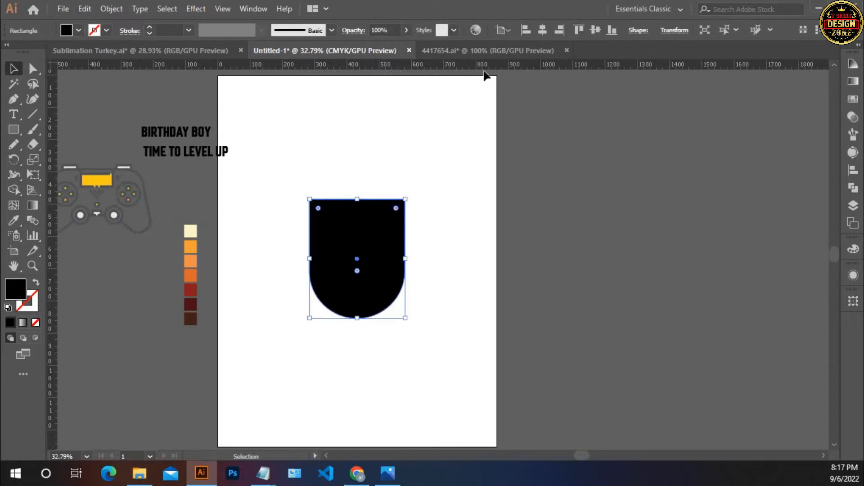
pyautogui.click(596, 30)
pyautogui.click(540, 155)
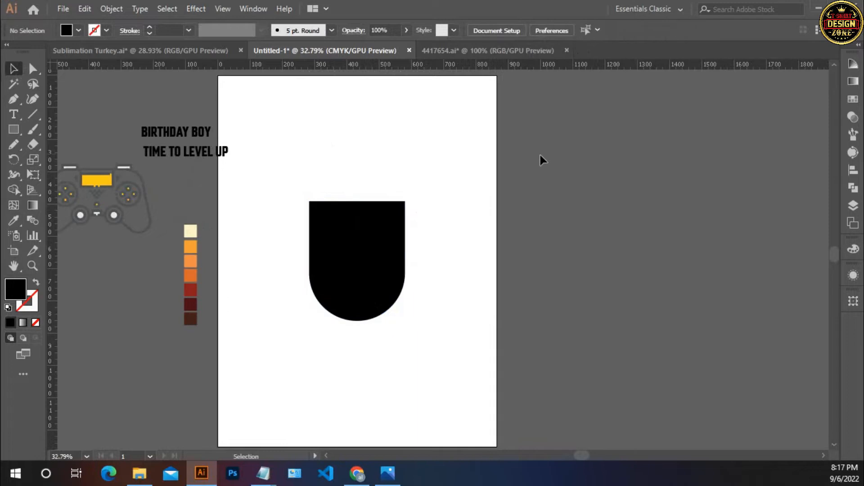
pyautogui.moveTo(350, 170); pyautogui.dragTo(447, 309)
pyautogui.press('a')
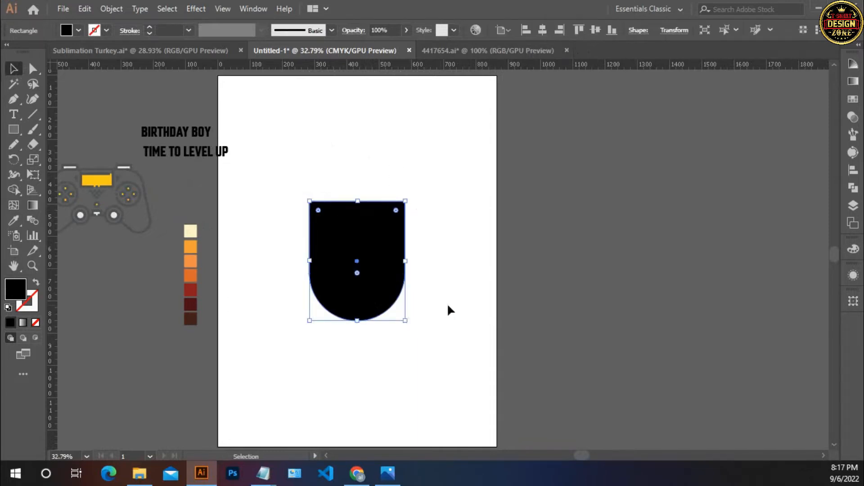
pyautogui.click(448, 305)
pyautogui.press('v')
pyautogui.moveTo(329, 166); pyautogui.dragTo(465, 321)
pyautogui.click(447, 331)
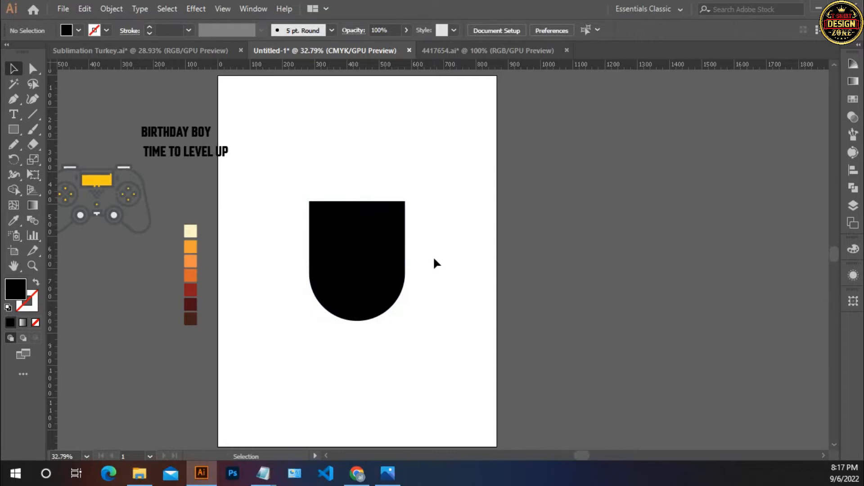
pyautogui.moveTo(329, 166); pyautogui.dragTo(316, 184)
pyautogui.click(416, 371)
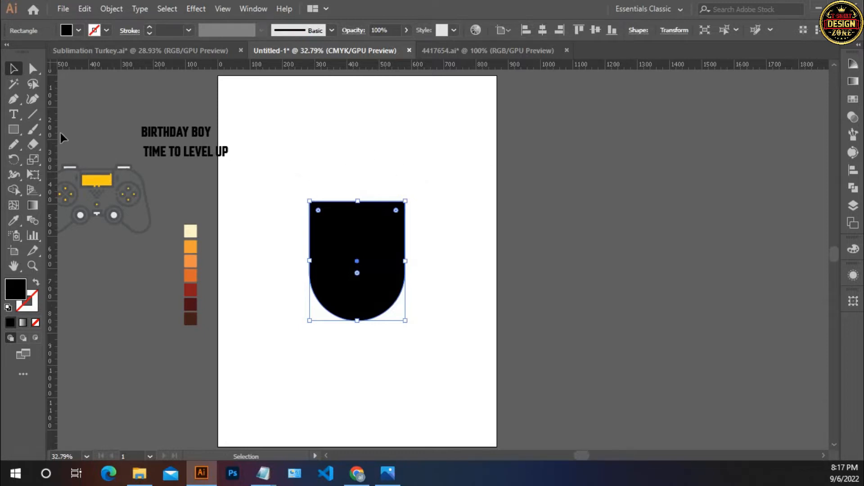
# Draw a horizontal line about 849 px long across the black shape's top edge and centre it horizontally on the artboard.
pyautogui.click(34, 115)
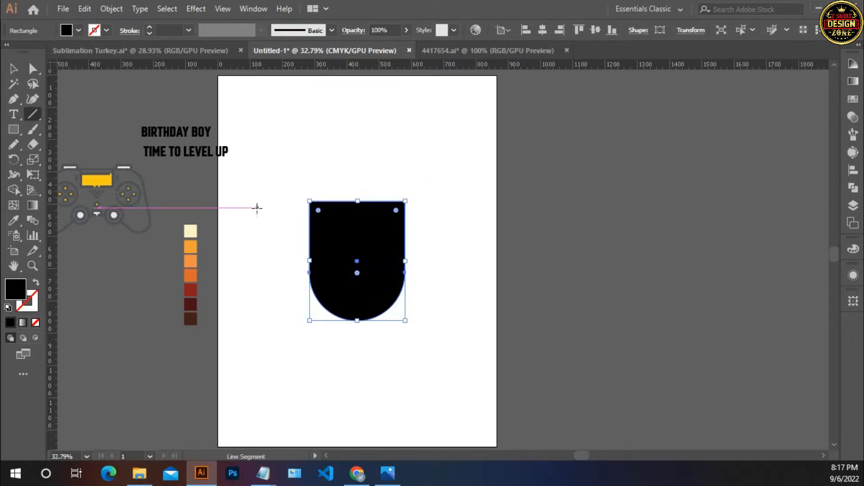
pyautogui.moveTo(227, 201)
pyautogui.mouseDown()
pyautogui.moveTo(505, 202)
pyautogui.moveTo(491, 202)
pyautogui.mouseUp()
pyautogui.click(542, 29)
# Give the horizontal line a green stroke with a weight of 5 pt.
pyautogui.click(106, 30)
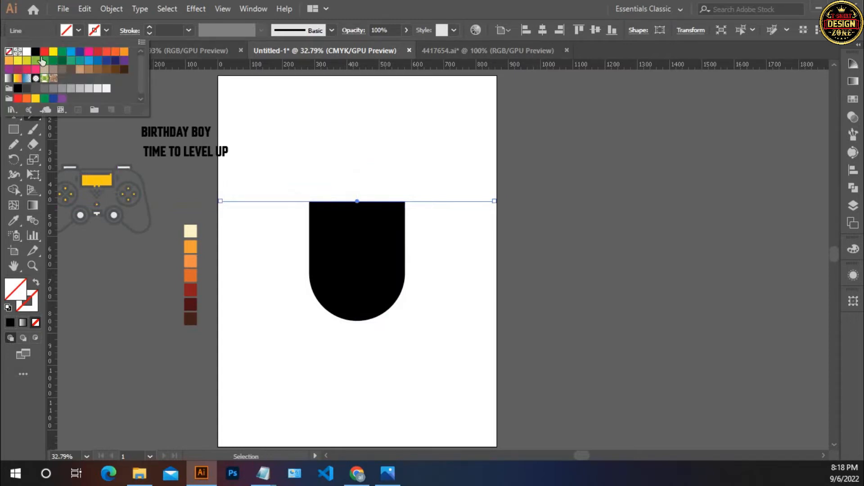
pyautogui.click(62, 52)
pyautogui.click(149, 28)
pyautogui.click(149, 27)
pyautogui.click(149, 27)
pyautogui.click(150, 27)
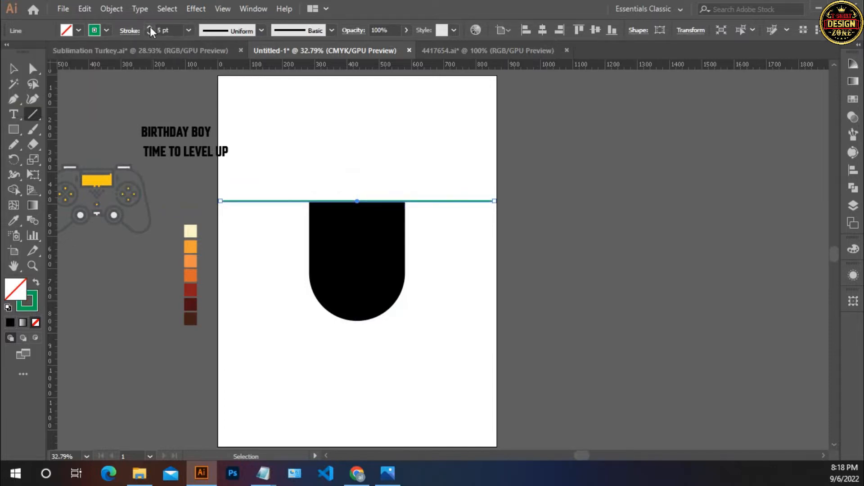
# Nudge the green line up so that it sits right along the black shape's top edge.
pyautogui.click(21, 71)
pyautogui.moveTo(326, 154); pyautogui.dragTo(376, 235)
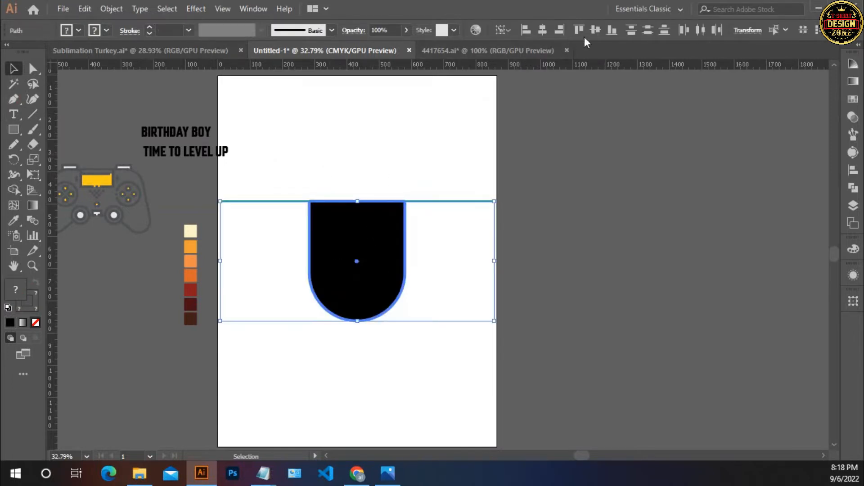
pyautogui.click(466, 155)
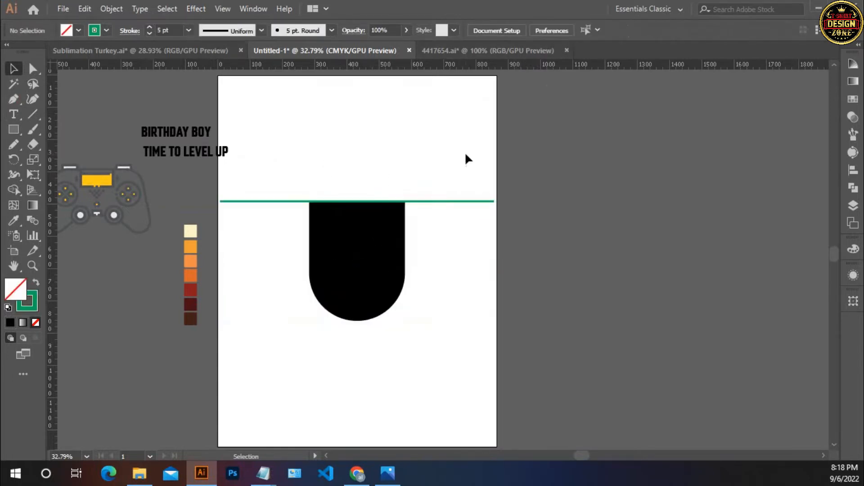
pyautogui.keyDown('ctrl'); pyautogui.click(424, 254); pyautogui.keyUp('ctrl')
pyautogui.moveTo(426, 136); pyautogui.dragTo(459, 209)
pyautogui.press('Up')
pyautogui.press('Up')
pyautogui.press('Up')
pyautogui.press('Up')
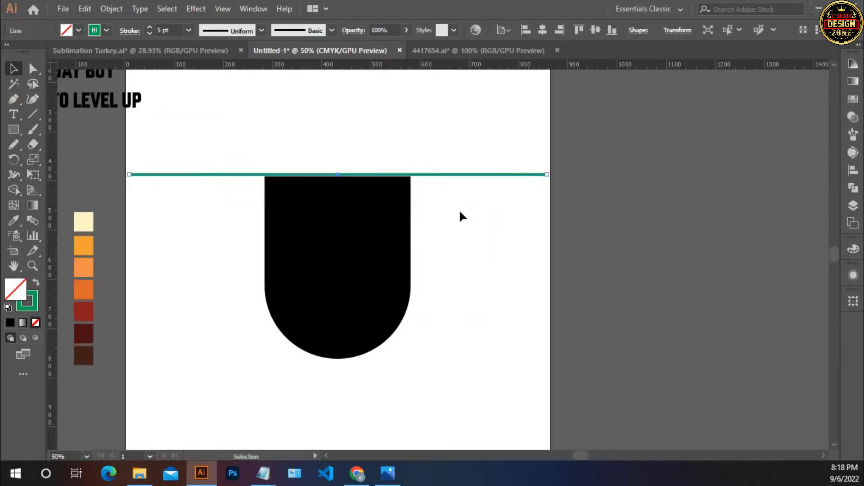
pyautogui.press('Down')
# Duplicate the green line straight down and nudge the copy to touch the bottom of the rounded black shape.
pyautogui.moveTo(427, 148); pyautogui.dragTo(475, 235)
pyautogui.moveTo(445, 175); pyautogui.dragTo(420, 360)
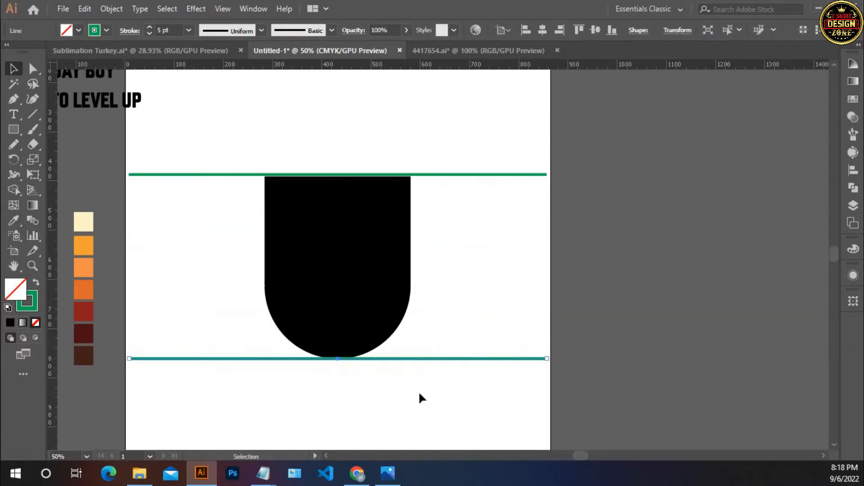
pyautogui.press('Down')
pyautogui.press('Down')
pyautogui.press('Down')
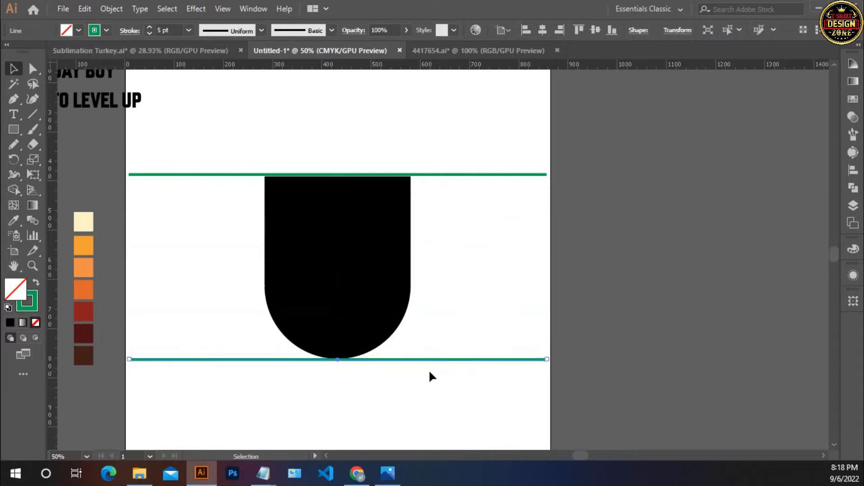
pyautogui.click(476, 384)
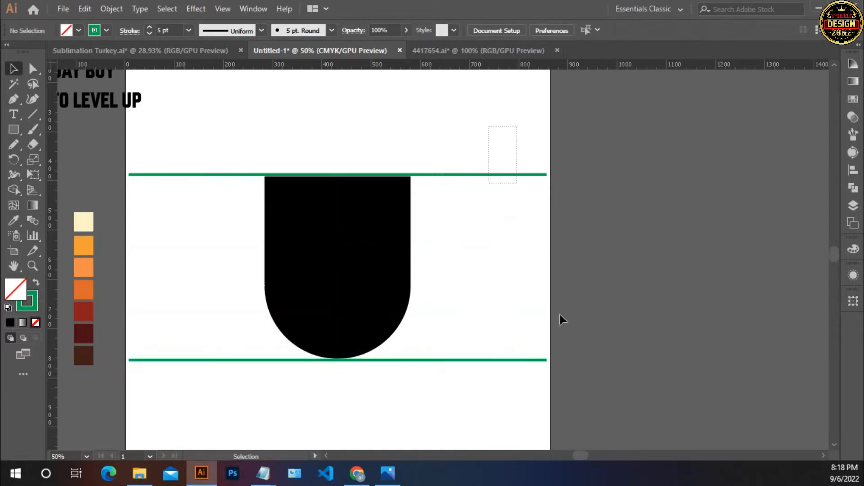
# Blend the upper and lower green lines with the Blend tool, joining their matching end points.
pyautogui.moveTo(559, 312); pyautogui.dragTo(578, 371)
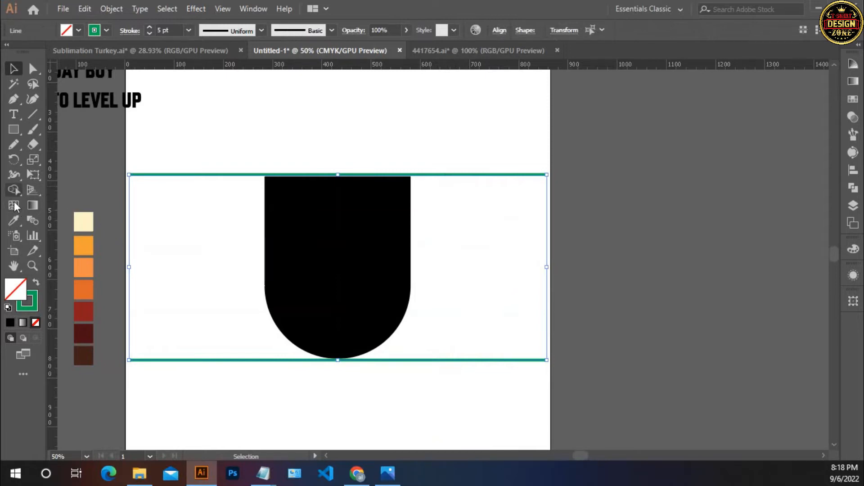
pyautogui.click(36, 221)
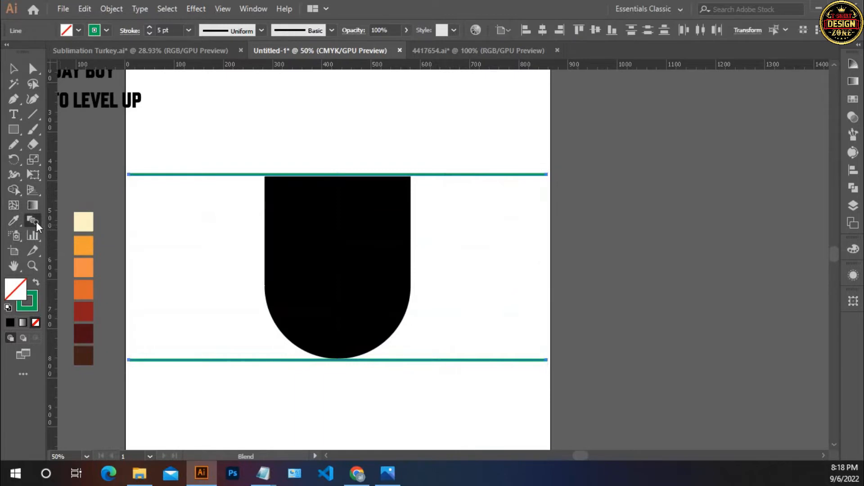
pyautogui.click(130, 175)
pyautogui.click(129, 360)
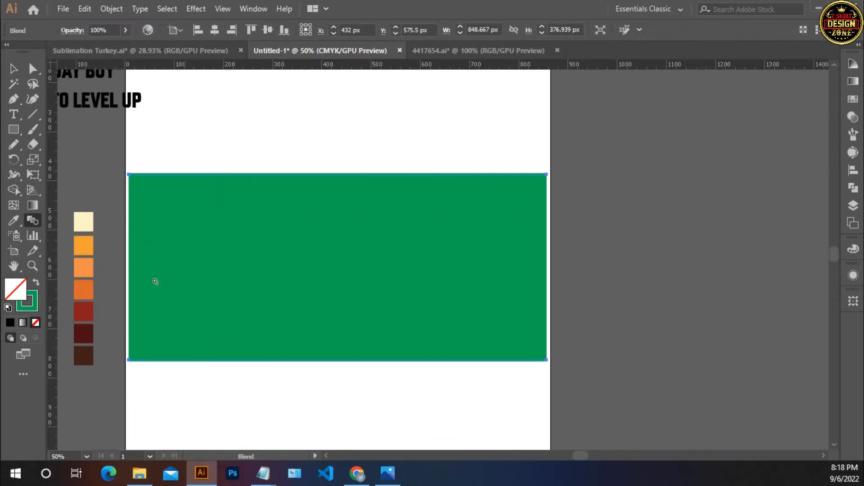
# Set the green line blend's spacing to Specified Steps with a value of 4, with the preview turned on.
pyautogui.press('v')
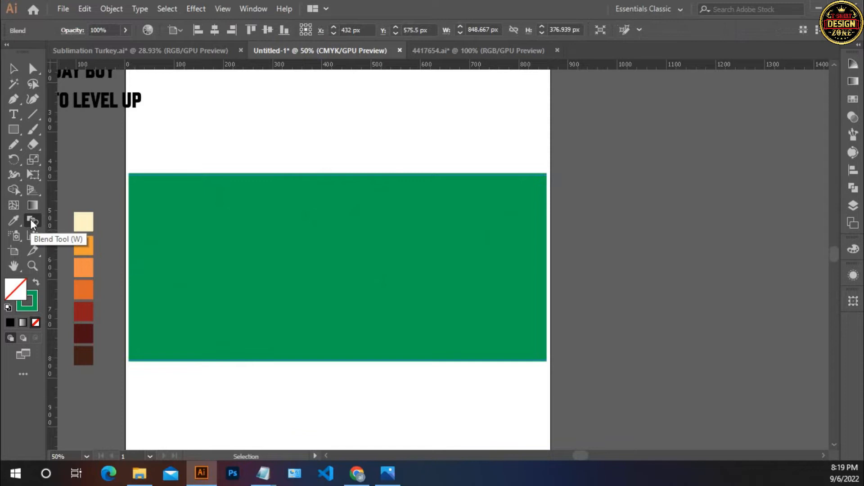
pyautogui.doubleClick(30, 219)
pyautogui.moveTo(495, 186); pyautogui.dragTo(434, 107)
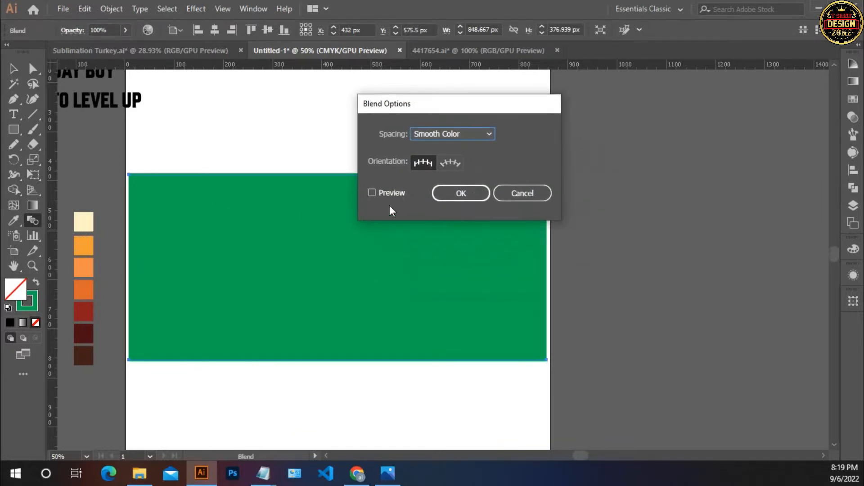
pyautogui.moveTo(447, 105); pyautogui.dragTo(541, 97)
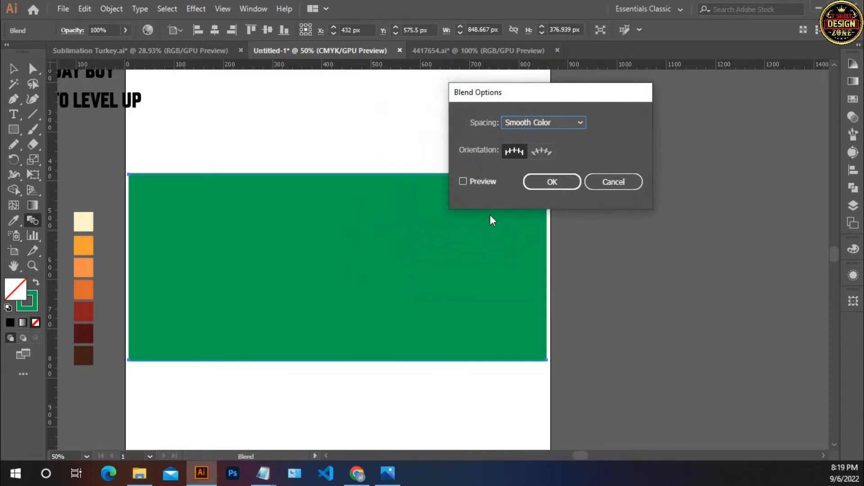
pyautogui.click(481, 182)
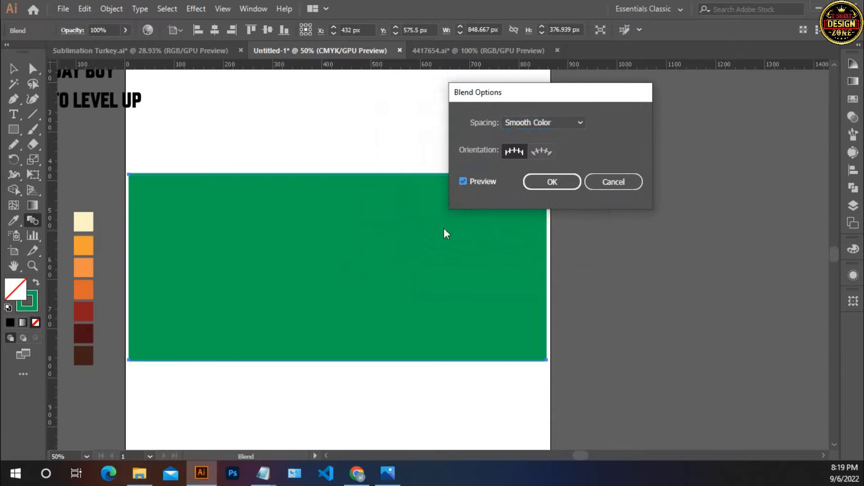
pyautogui.click(534, 126)
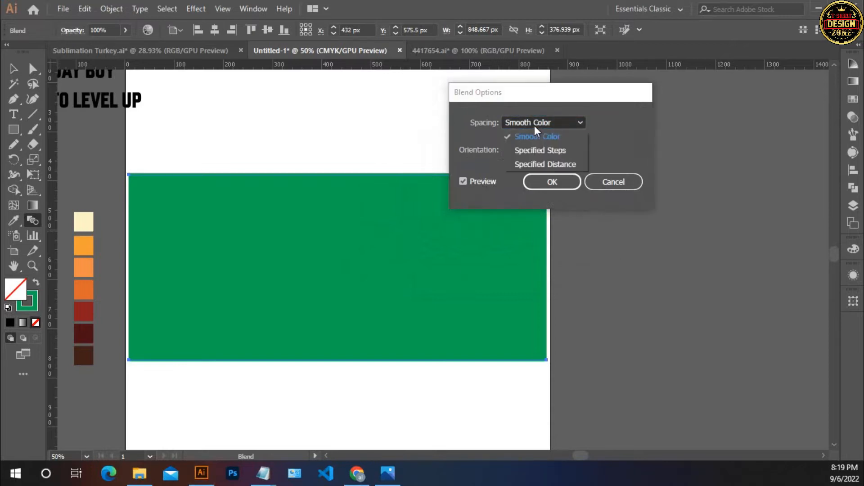
pyautogui.click(559, 152)
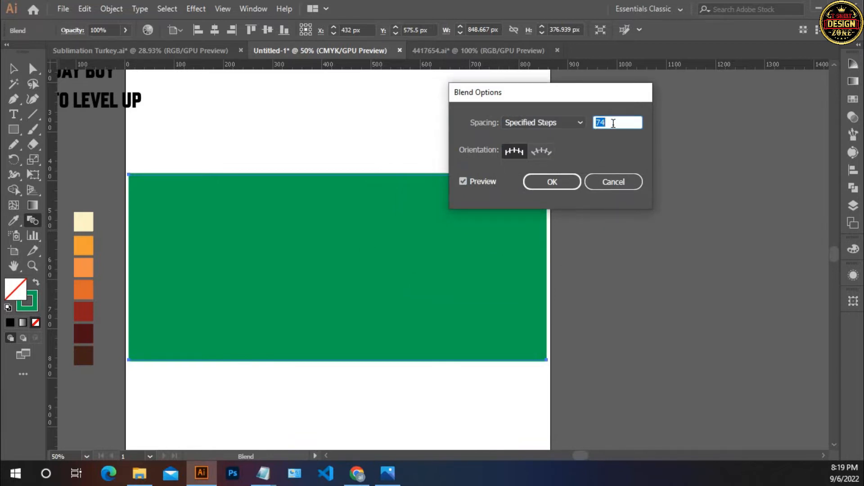
pyautogui.click(539, 182)
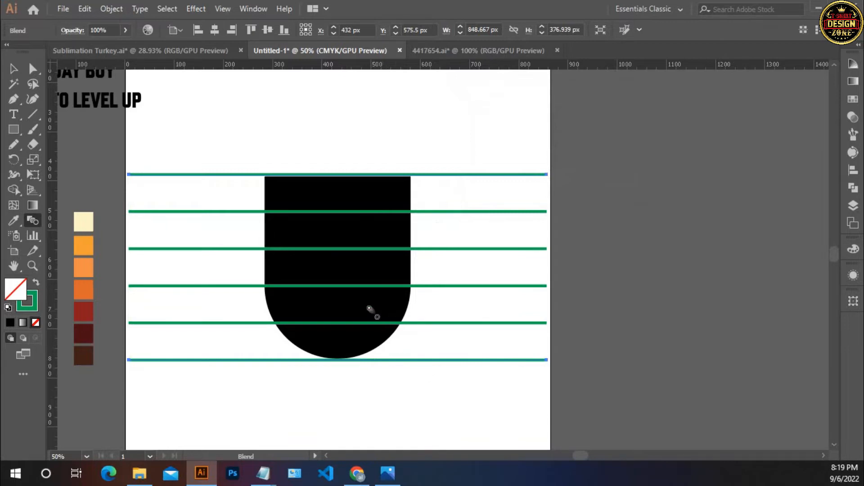
pyautogui.hscroll(-1, 328, 309)
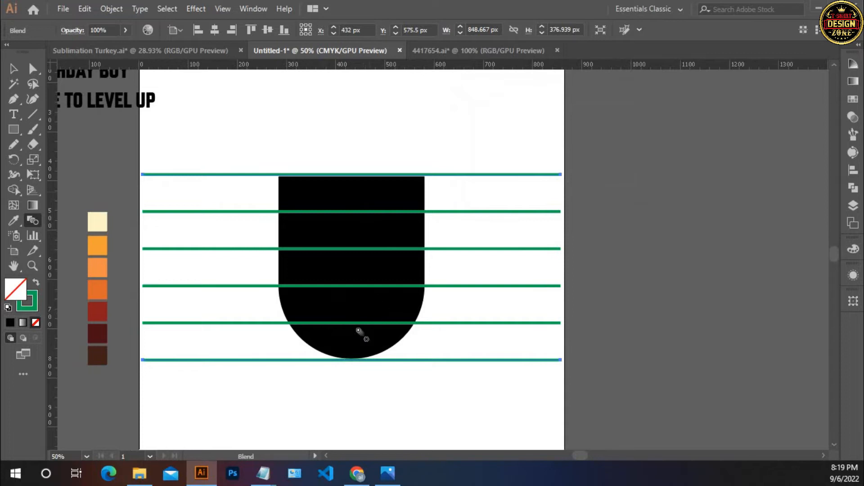
# Try 5 specified steps for the green line blend and undo the change.
pyautogui.doubleClick(30, 221)
pyautogui.doubleClick(608, 124)
pyautogui.write('5')
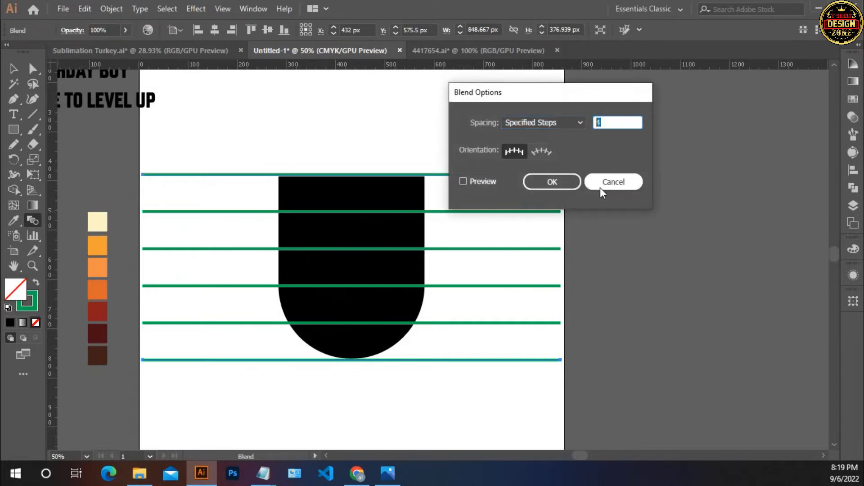
pyautogui.click(553, 183)
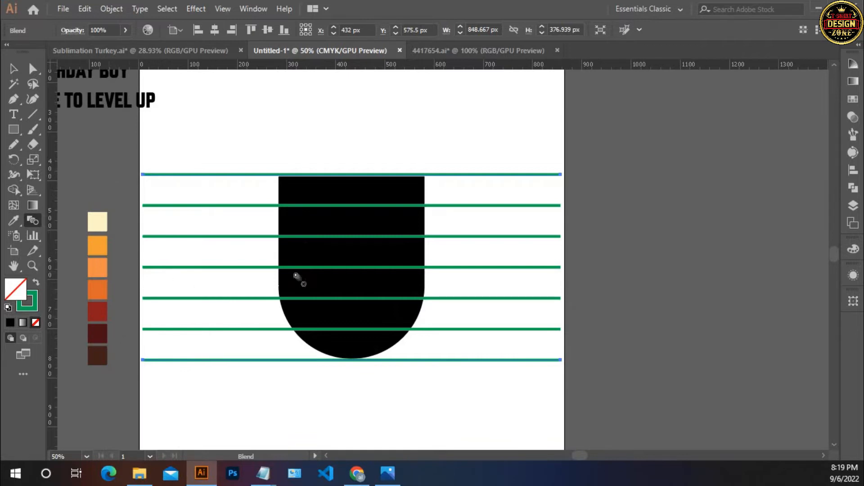
pyautogui.hotkey('ctrl', 'z')
# Expand the blend of green lines into a group of individual lines.
pyautogui.click(14, 69)
pyautogui.click(212, 154)
pyautogui.moveTo(203, 148); pyautogui.dragTo(238, 362)
pyautogui.click(112, 9)
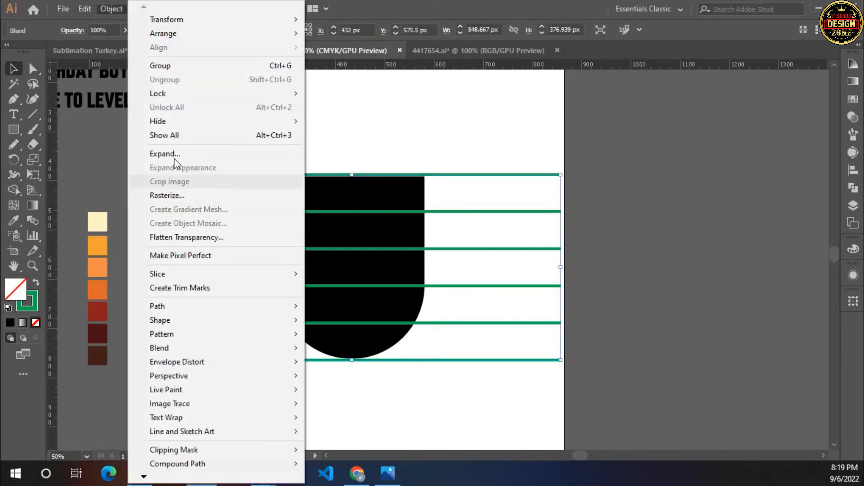
pyautogui.click(170, 154)
pyautogui.click(399, 311)
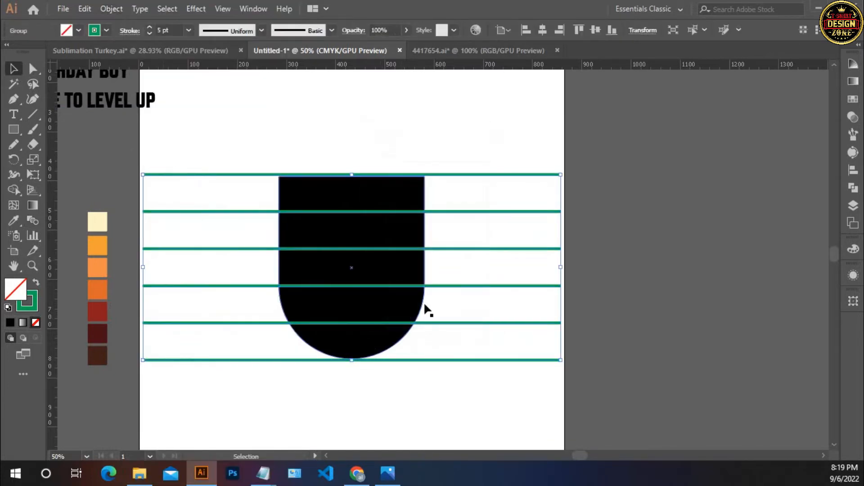
# Try to subtract the unexpanded green strokes from the black shape with Minus Front and undo it.
pyautogui.moveTo(433, 403); pyautogui.dragTo(340, 154)
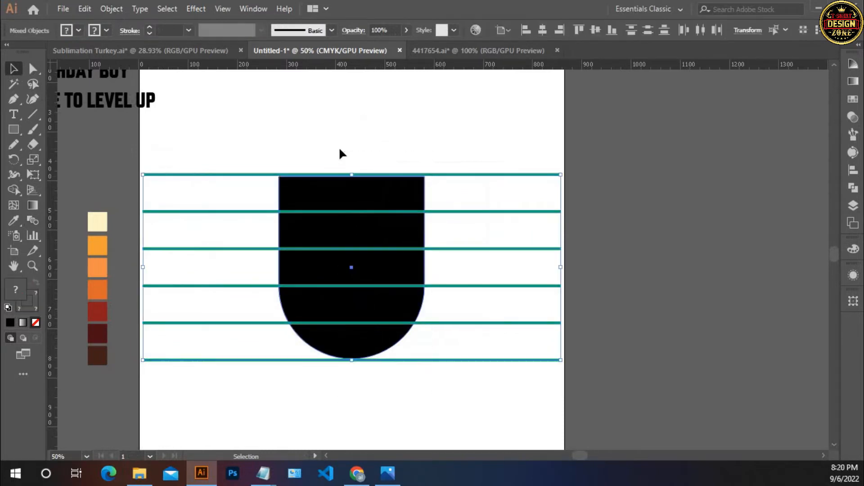
pyautogui.click(852, 188)
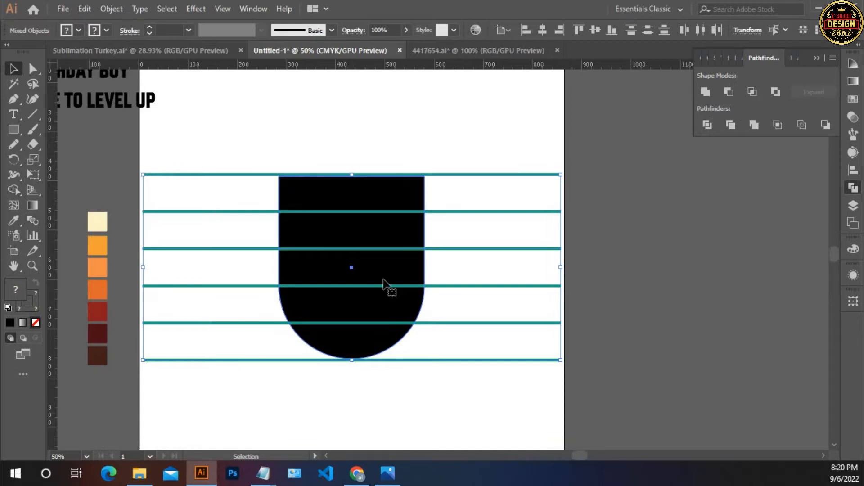
pyautogui.keyDown('alt'); pyautogui.click(729, 91); pyautogui.keyUp('alt')
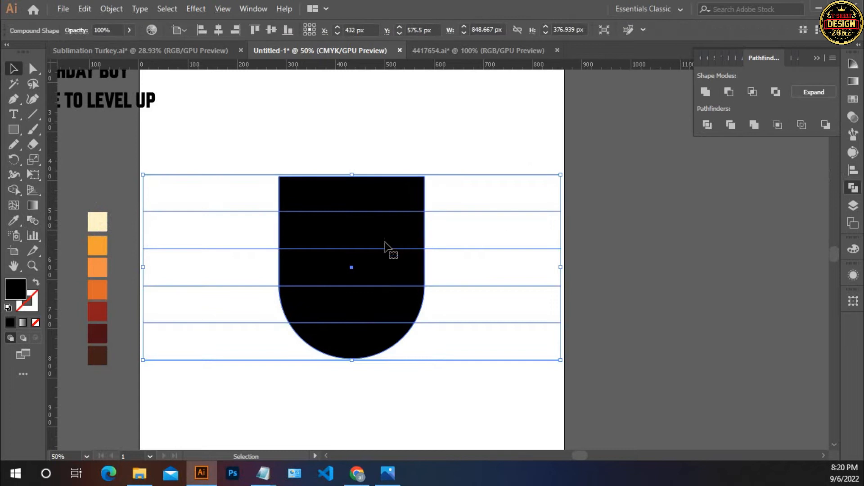
pyautogui.hotkey('ctrl', 'z')
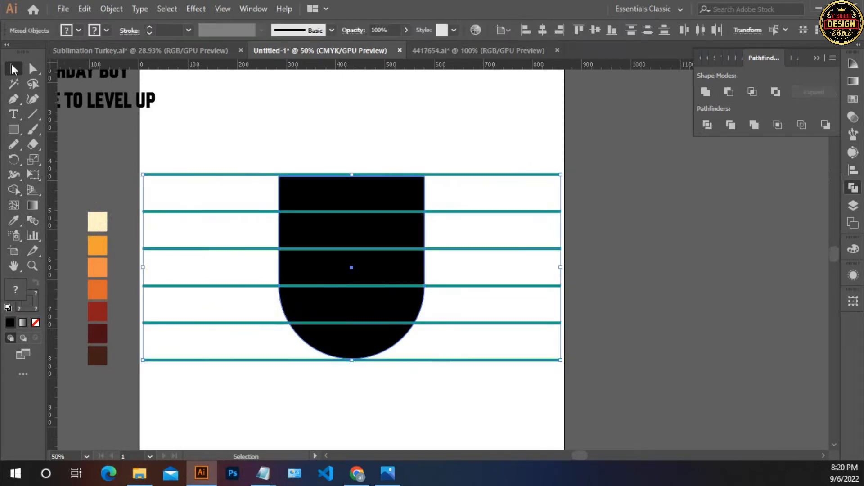
# Expand the fill and stroke of the grouped green lines into solid shapes.
pyautogui.click(234, 146)
pyautogui.click(230, 360)
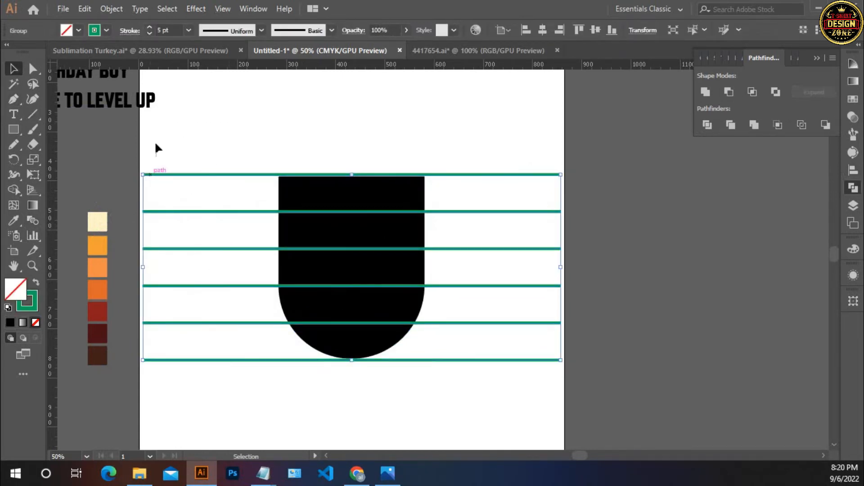
pyautogui.click(112, 9)
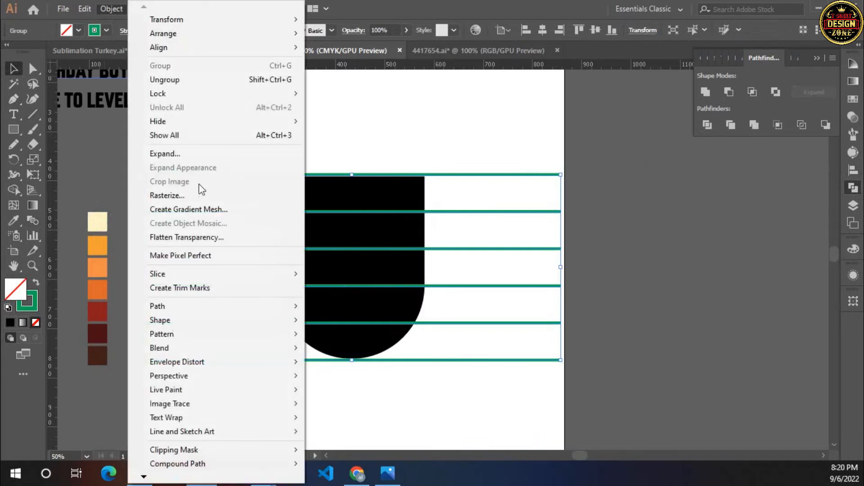
pyautogui.click(182, 154)
pyautogui.click(407, 310)
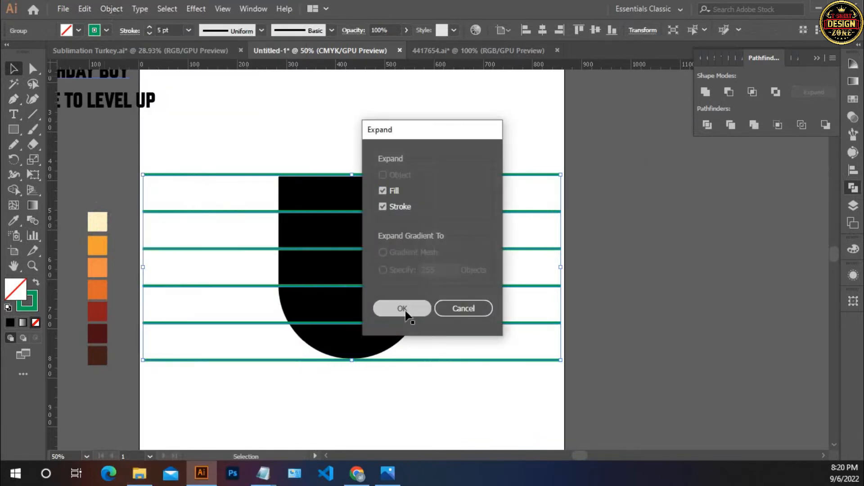
# Subtract the expanded green lines from the black shape with Minus Front and expand the compound shape's appearance.
pyautogui.click(288, 171)
pyautogui.moveTo(251, 73); pyautogui.dragTo(422, 398)
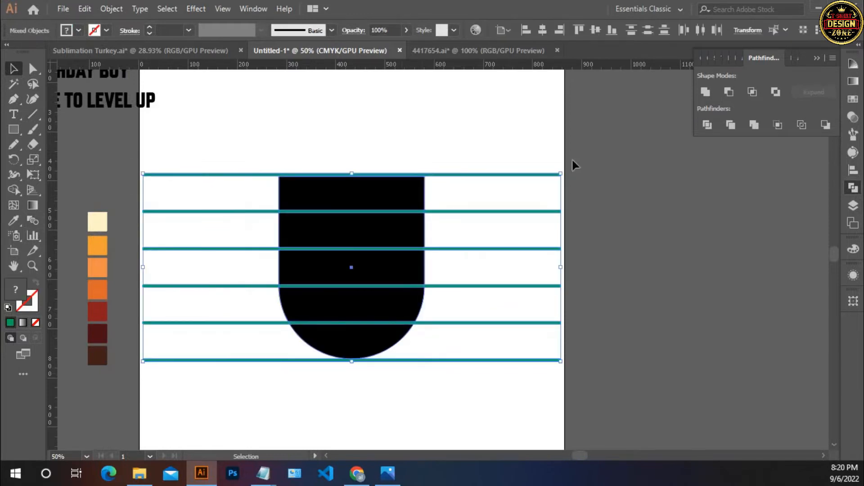
pyautogui.click(730, 91)
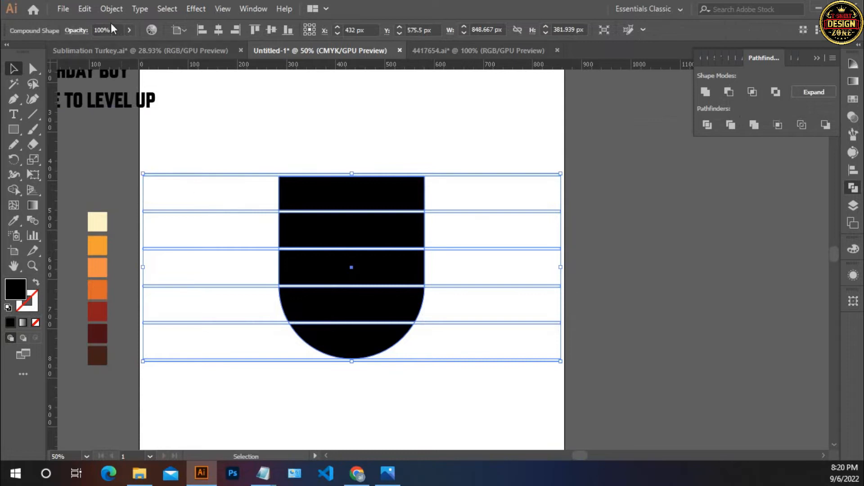
pyautogui.click(112, 10)
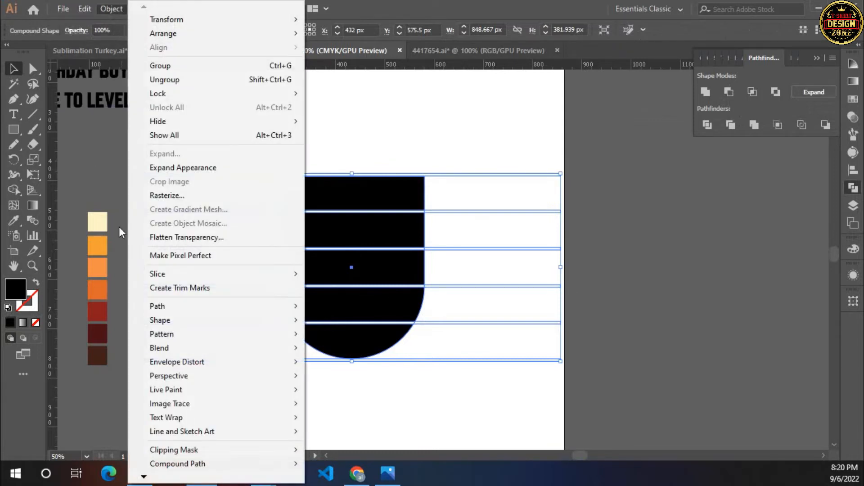
pyautogui.click(183, 172)
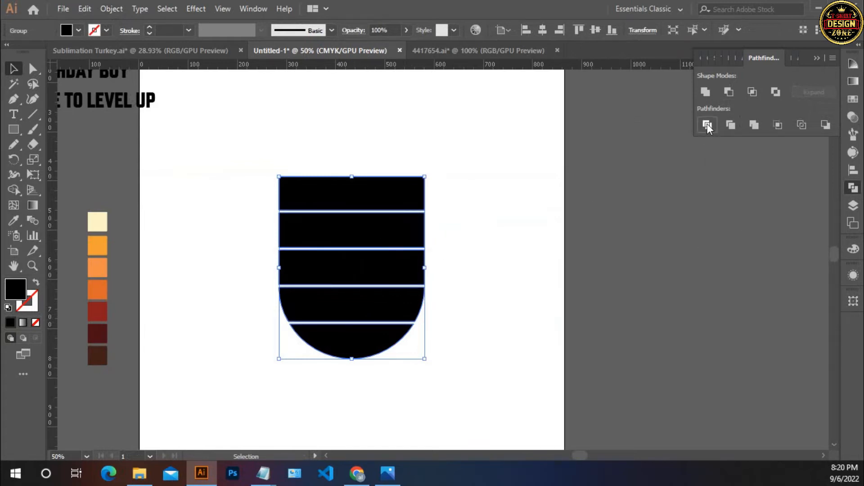
# Apply Divide to the striped black shape and ungroup it into separately selectable bands.
pyautogui.rightClick(368, 237)
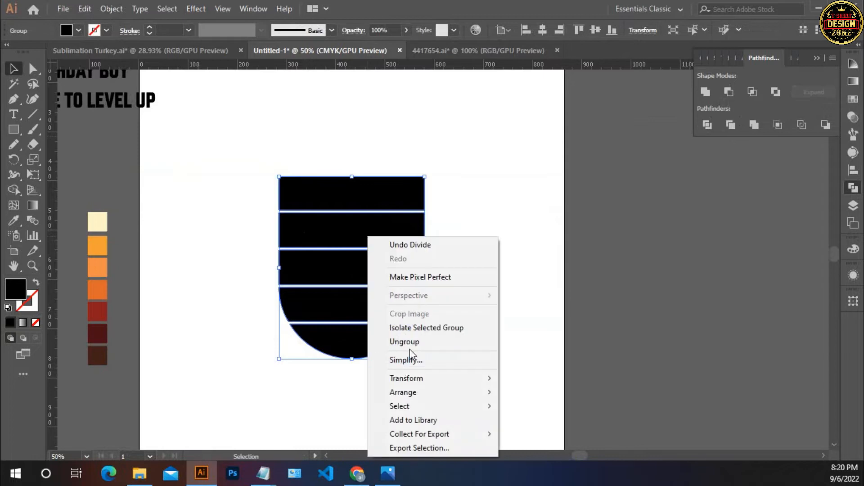
pyautogui.click(407, 347)
pyautogui.click(406, 348)
pyautogui.click(359, 347)
pyautogui.click(365, 310)
pyautogui.click(364, 269)
pyautogui.click(370, 201)
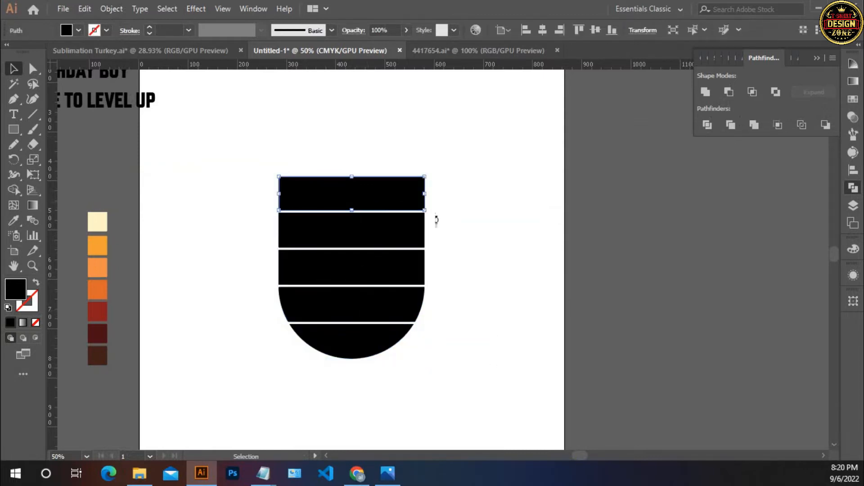
pyautogui.click(494, 231)
# Fill the lowest, rounded band with the dark maroon palette colour using the Eyedropper.
pyautogui.moveTo(317, 338); pyautogui.dragTo(351, 325)
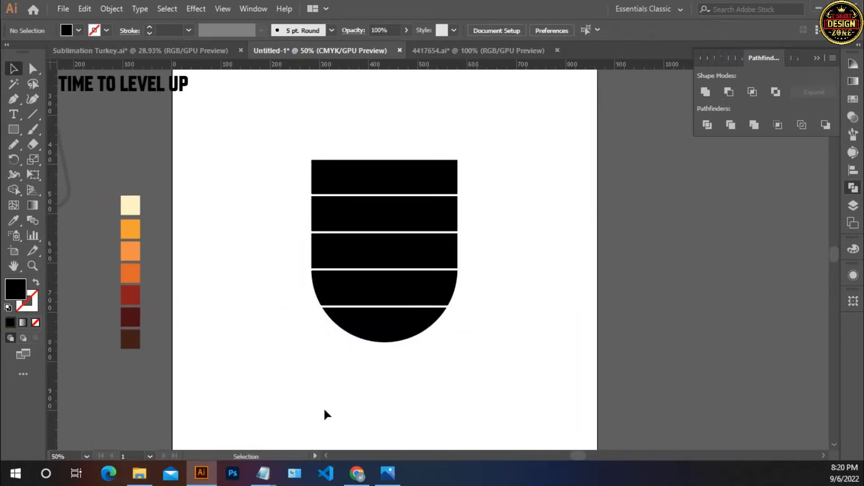
pyautogui.click(382, 336)
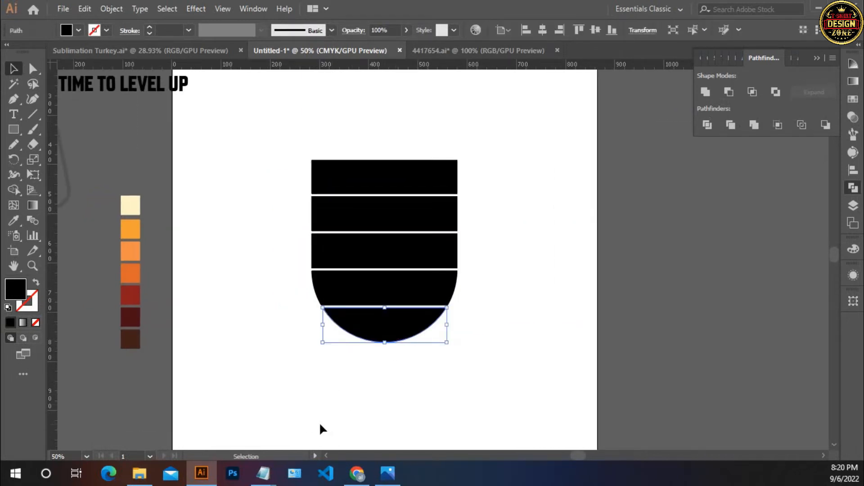
pyautogui.press('i')
pyautogui.click(132, 318)
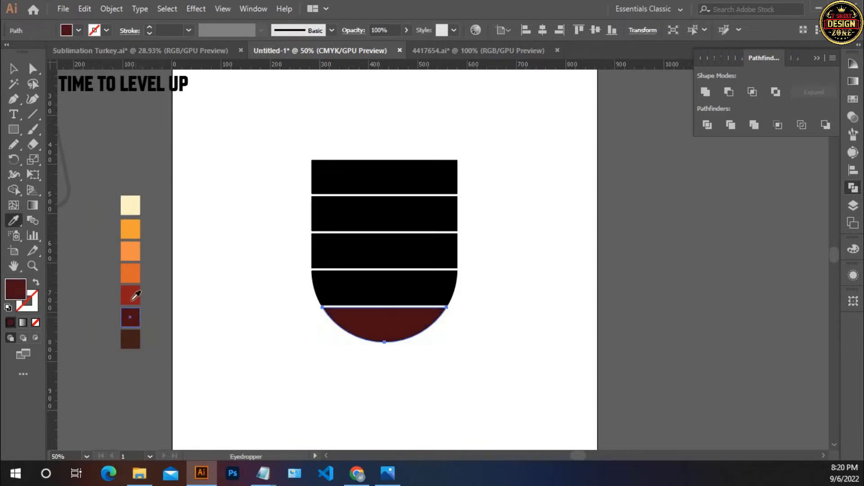
pyautogui.click(13, 68)
pyautogui.click(168, 150)
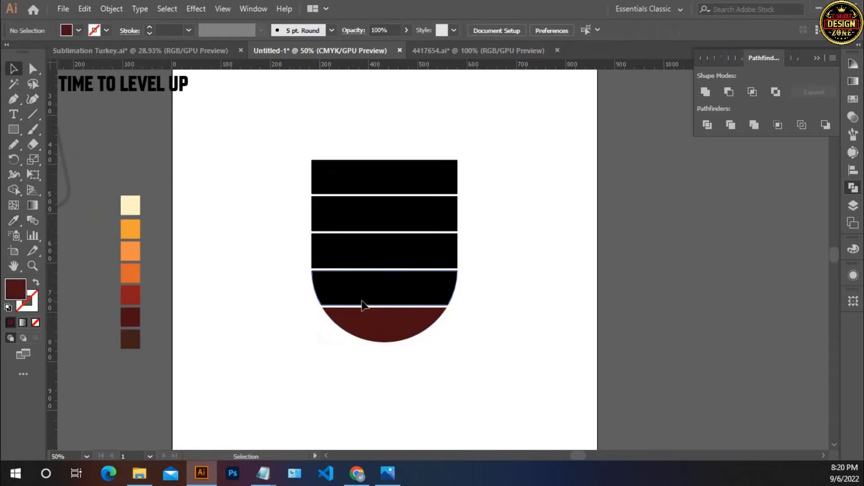
# Fill the second band from the bottom with the brownish-red palette colour using the Eyedropper.
pyautogui.click(364, 305)
pyautogui.press('i')
pyautogui.click(134, 295)
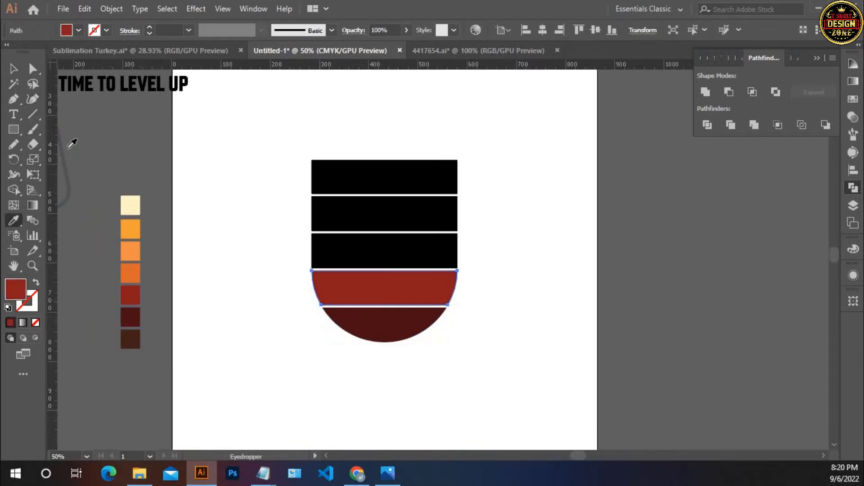
pyautogui.click(14, 69)
pyautogui.click(226, 188)
# Fill the middle band with the light orange palette colour using the Eyedropper.
pyautogui.click(349, 251)
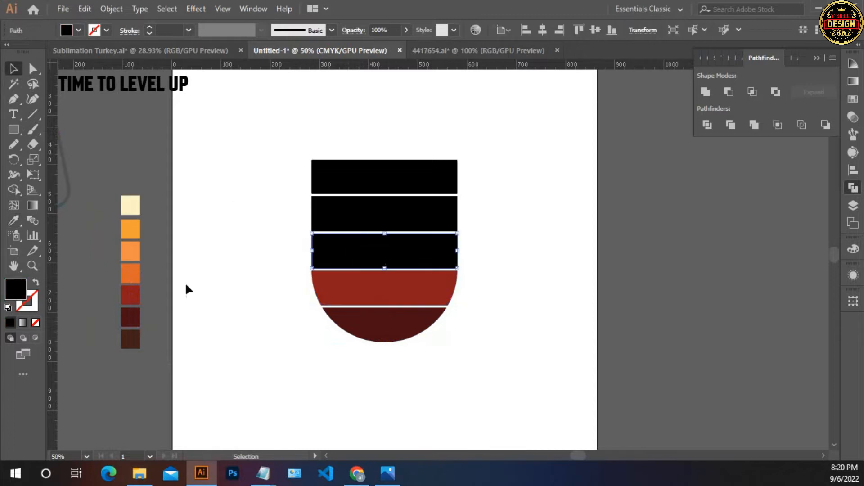
pyautogui.press('i')
pyautogui.click(130, 251)
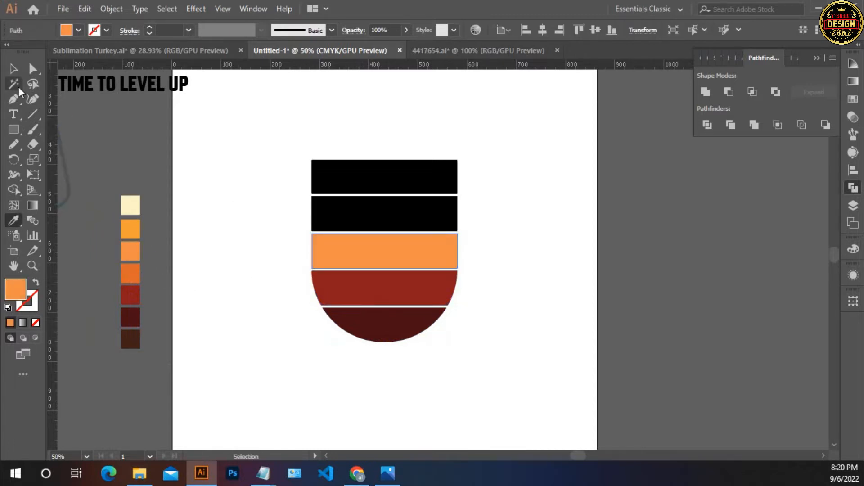
pyautogui.click(13, 69)
pyautogui.click(384, 218)
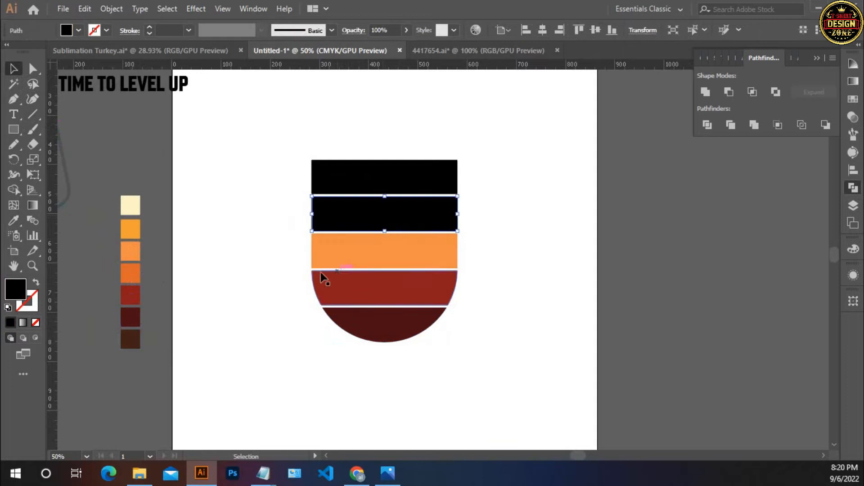
# Recolour the middle band with the dark orange palette colour using the Eyedropper.
pyautogui.click(328, 266)
pyautogui.press('i')
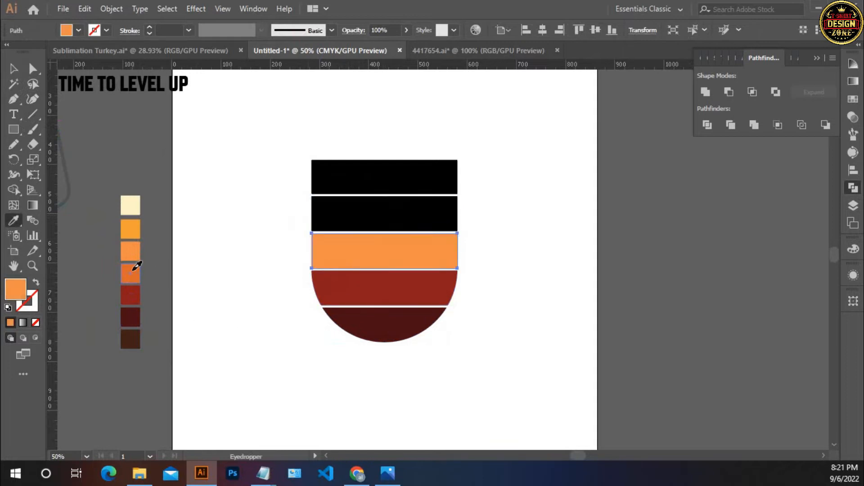
pyautogui.click(133, 269)
pyautogui.click(13, 68)
# Fill the second band from the top with the light orange palette colour using the Eyedropper.
pyautogui.click(361, 223)
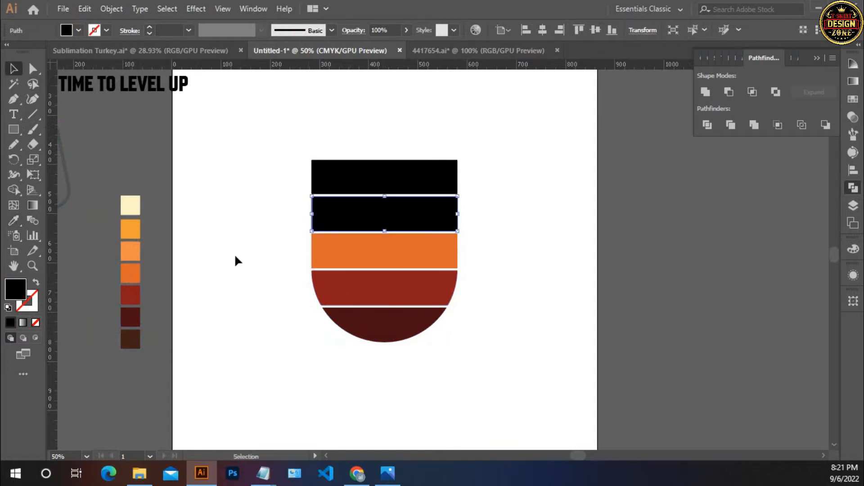
pyautogui.press('i')
pyautogui.click(130, 251)
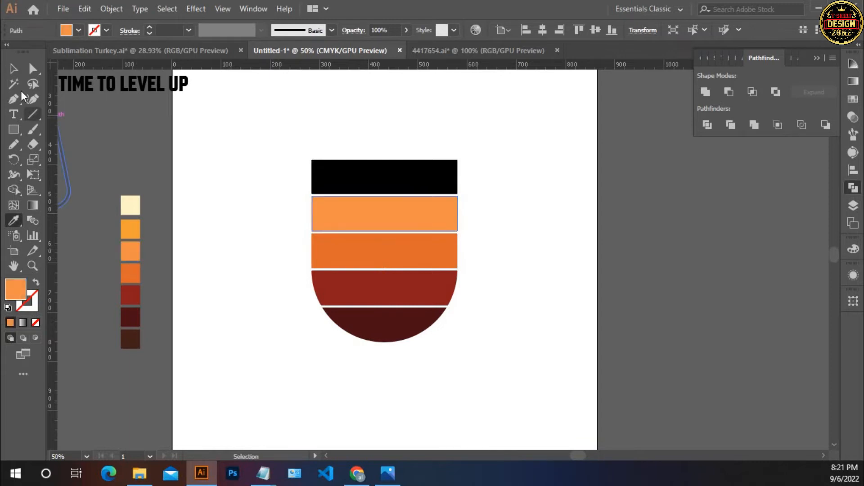
# Fill the topmost band with the yellow-orange palette colour using the Eyedropper.
pyautogui.click(14, 69)
pyautogui.click(385, 182)
pyautogui.press('i')
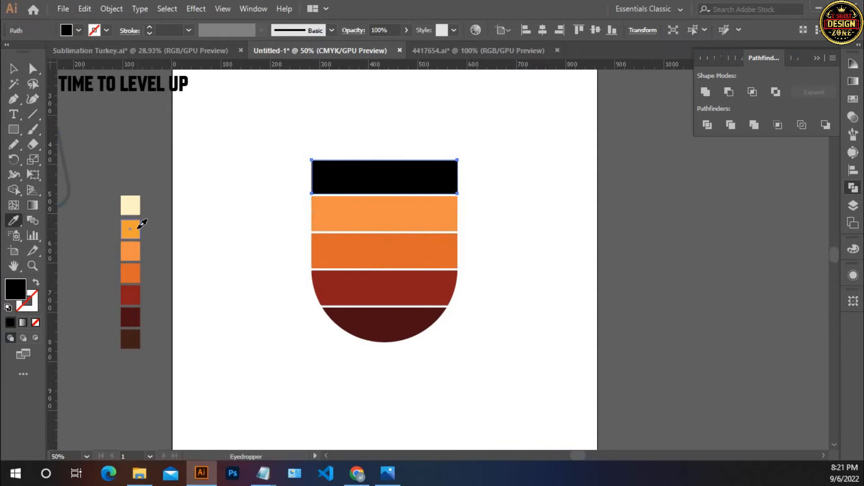
pyautogui.click(142, 224)
pyautogui.click(14, 69)
# Select all five coloured bands and group them.
pyautogui.click(198, 113)
pyautogui.hscroll(1, 269, 217)
pyautogui.moveTo(279, 148); pyautogui.dragTo(410, 340)
pyautogui.press('a')
pyautogui.press('v')
pyautogui.click(441, 364)
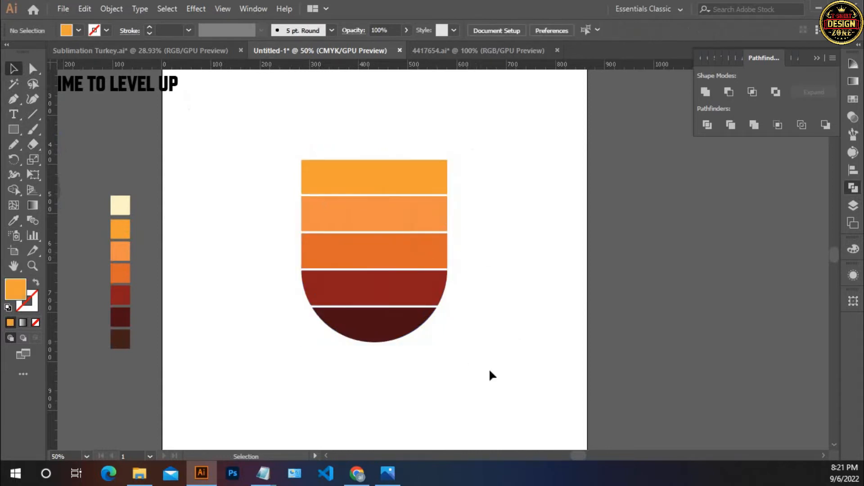
# Paste the copied rounded shape in place behind the bands and swap its black fill to the stroke.
pyautogui.press('a')
pyautogui.hotkey('ctrl', 'b')
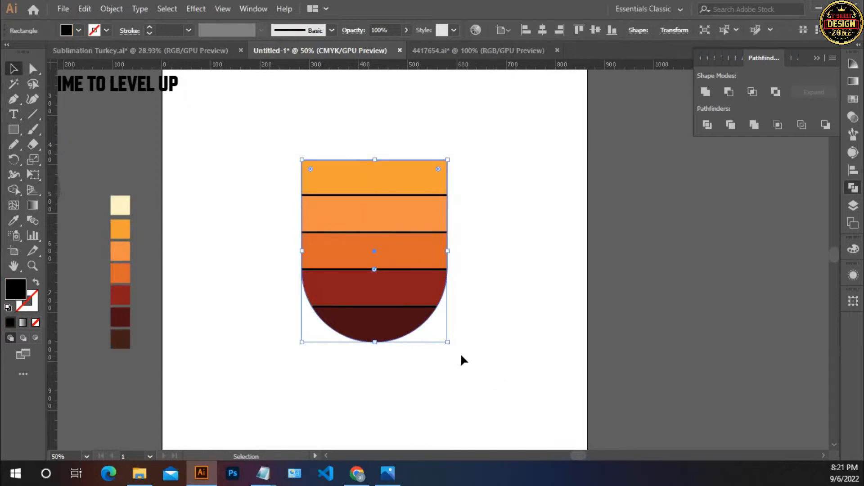
pyautogui.hotkey('shift', 'x')
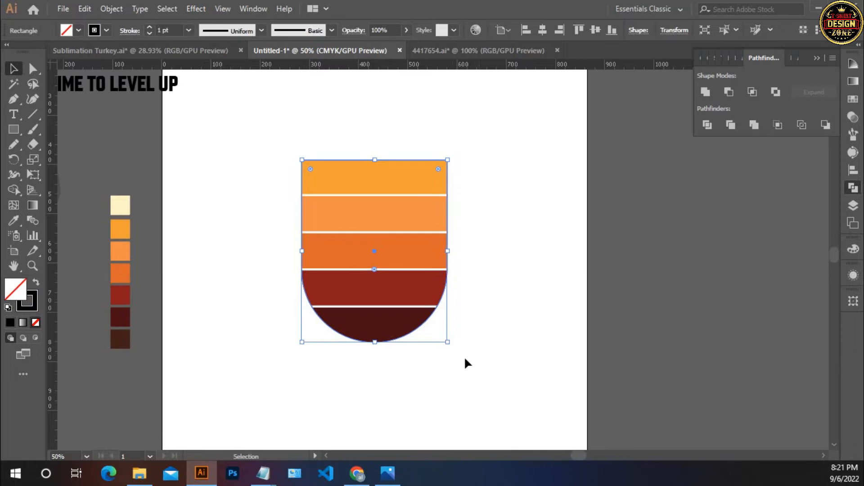
# Set the rounded outline's stroke weight to 8 pt and move it in front of the bands by cutting and pasting in place.
pyautogui.click(152, 25)
pyautogui.click(152, 25)
pyautogui.click(152, 26)
pyautogui.click(152, 26)
pyautogui.click(152, 26)
pyautogui.click(152, 26)
pyautogui.click(152, 25)
pyautogui.hotkey('ctrl', 'x')
pyautogui.hotkey('ctrl', 'f')
pyautogui.click(120, 337)
pyautogui.moveTo(435, 315); pyautogui.dragTo(432, 323)
pyautogui.click(473, 187)
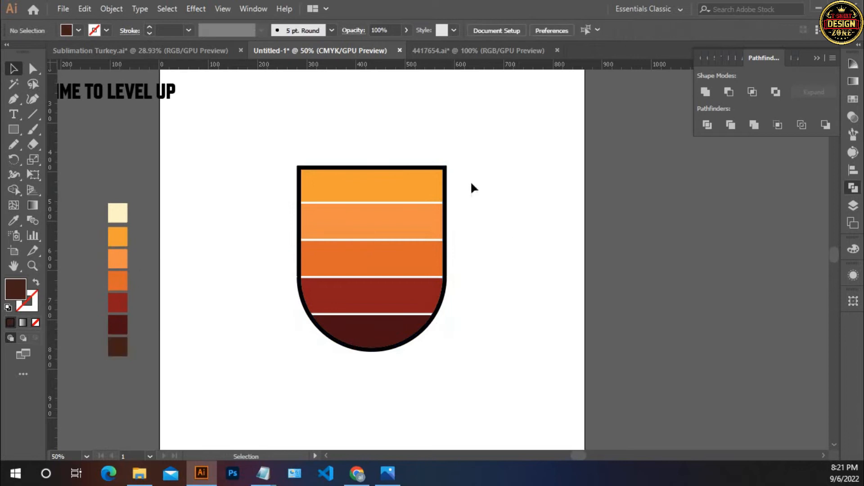
# Reduce the stroke weight of the black outline around the bands to 6 pt.
pyautogui.click(447, 170)
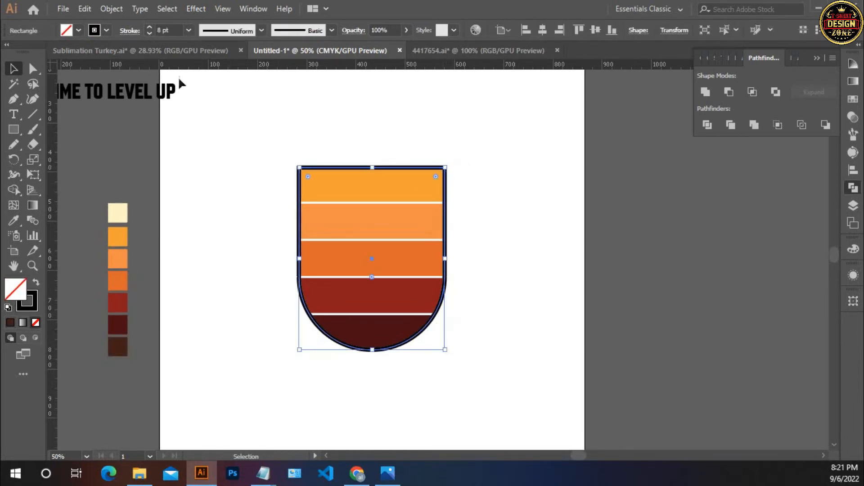
pyautogui.click(148, 33)
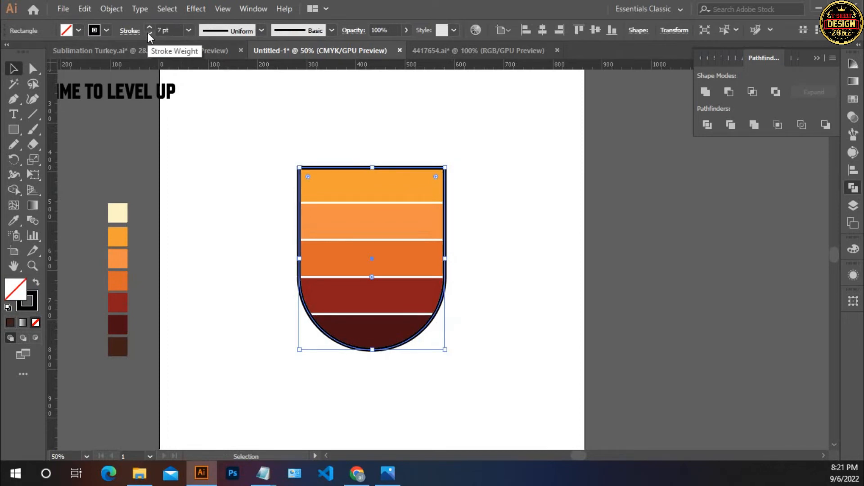
pyautogui.click(263, 230)
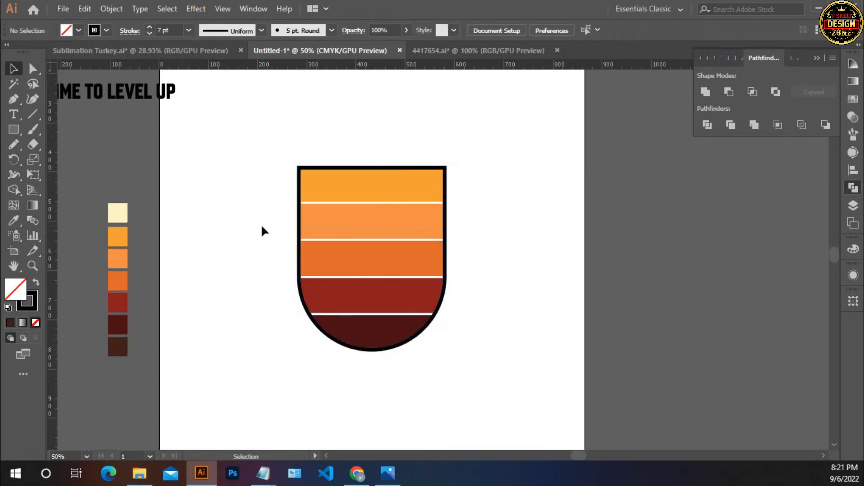
pyautogui.click(299, 176)
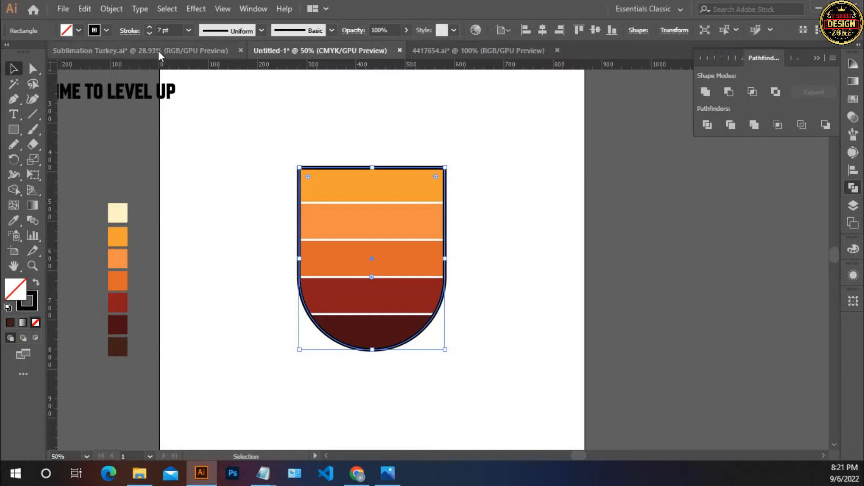
pyautogui.click(150, 35)
pyautogui.click(211, 90)
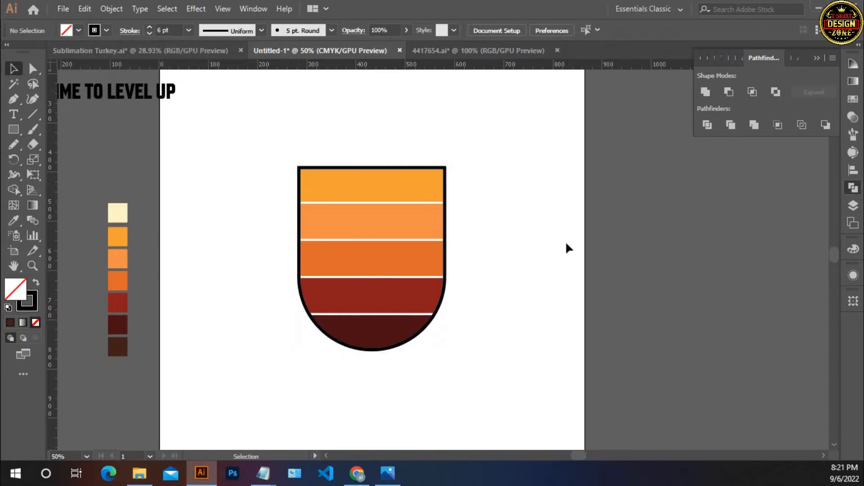
pyautogui.moveTo(526, 275); pyautogui.dragTo(542, 297)
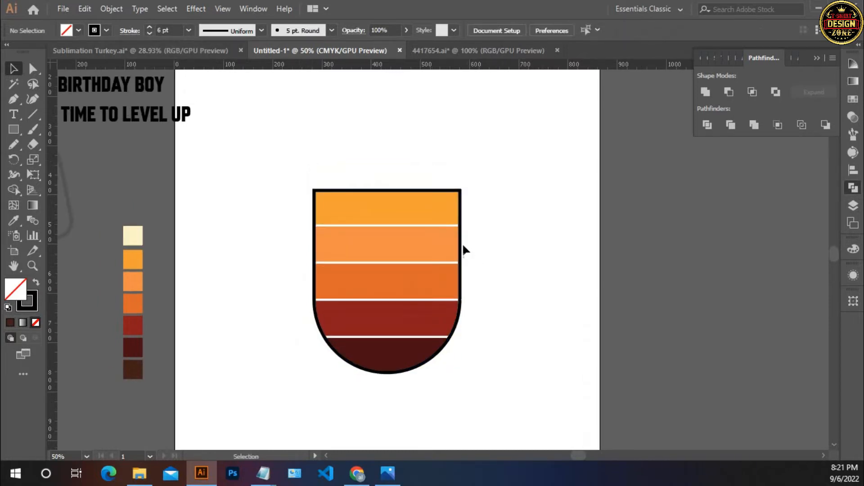
# Expand the black outline's fill and stroke into a filled shape.
pyautogui.click(460, 246)
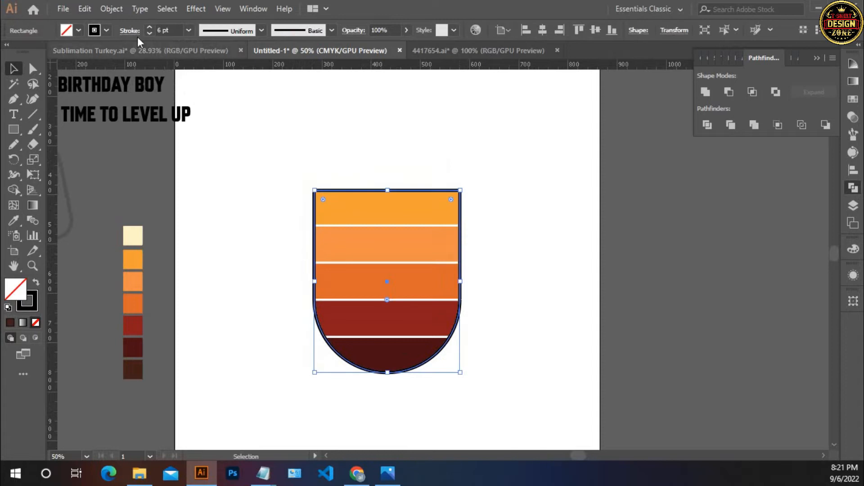
pyautogui.click(108, 7)
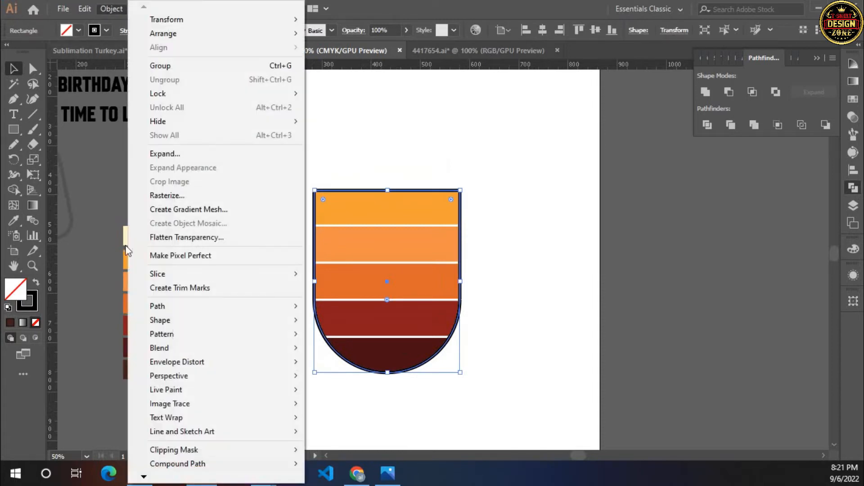
pyautogui.click(164, 155)
pyautogui.click(400, 309)
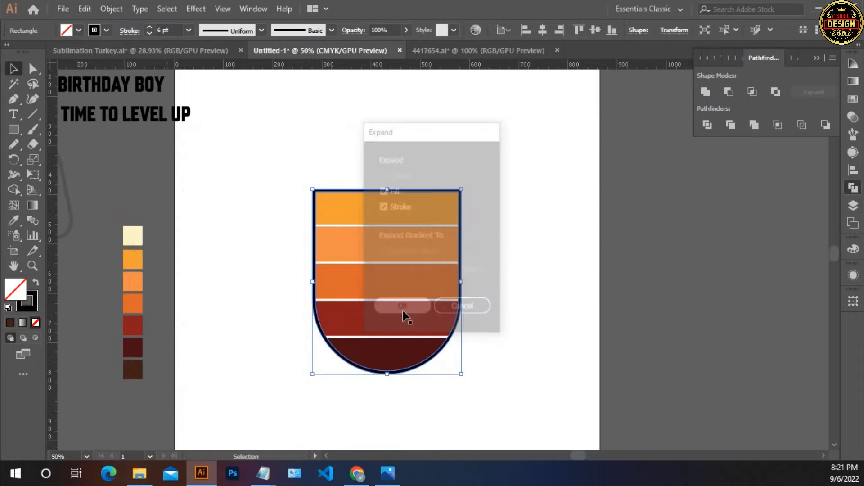
pyautogui.click(550, 315)
pyautogui.moveTo(540, 299); pyautogui.dragTo(529, 308)
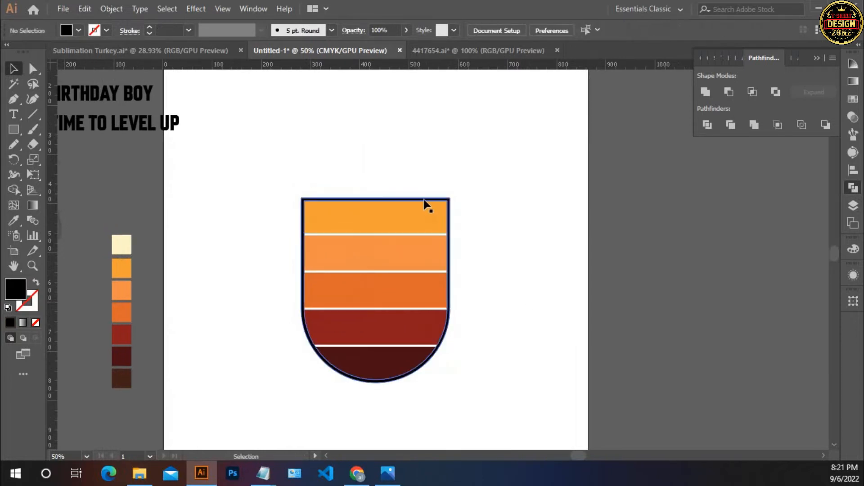
# Create an offset path of 5 px with miter joins from the expanded black outline.
pyautogui.click(423, 202)
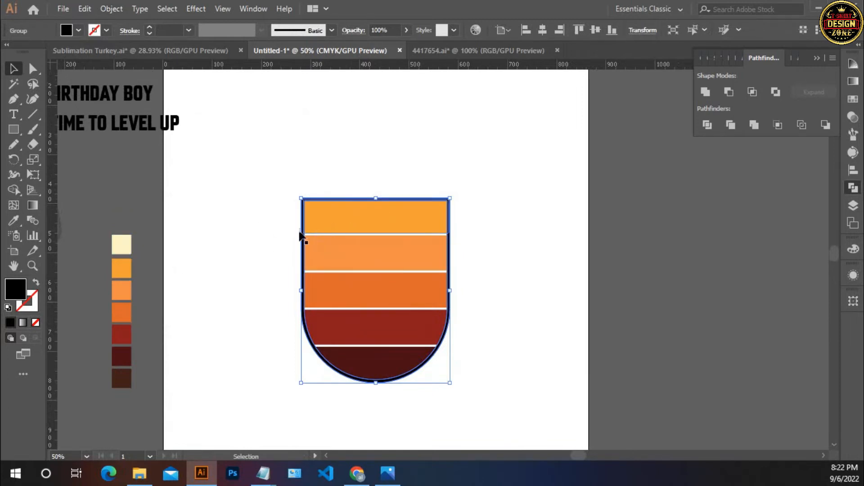
pyautogui.click(108, 7)
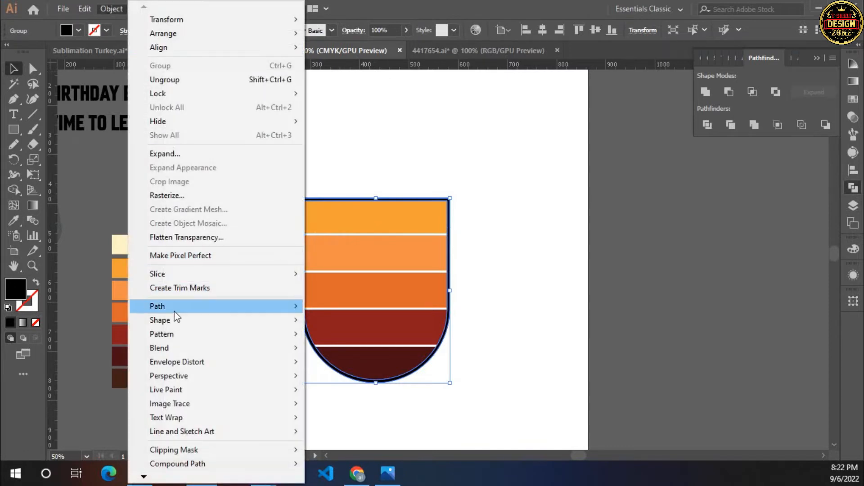
pyautogui.moveTo(176, 308)
pyautogui.click(352, 360)
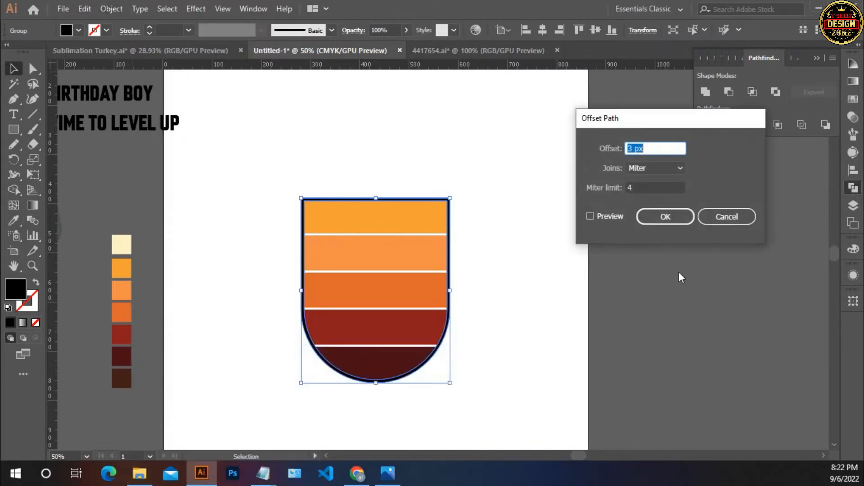
pyautogui.click(604, 218)
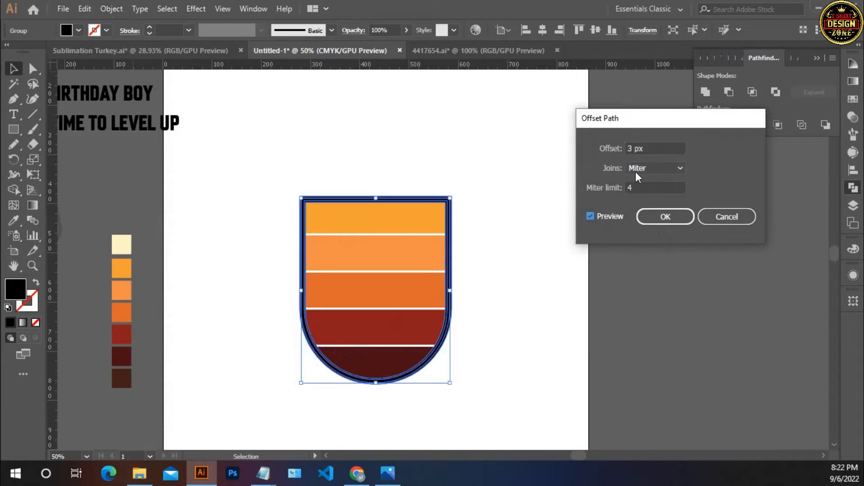
pyautogui.click(644, 148)
pyautogui.press('Up')
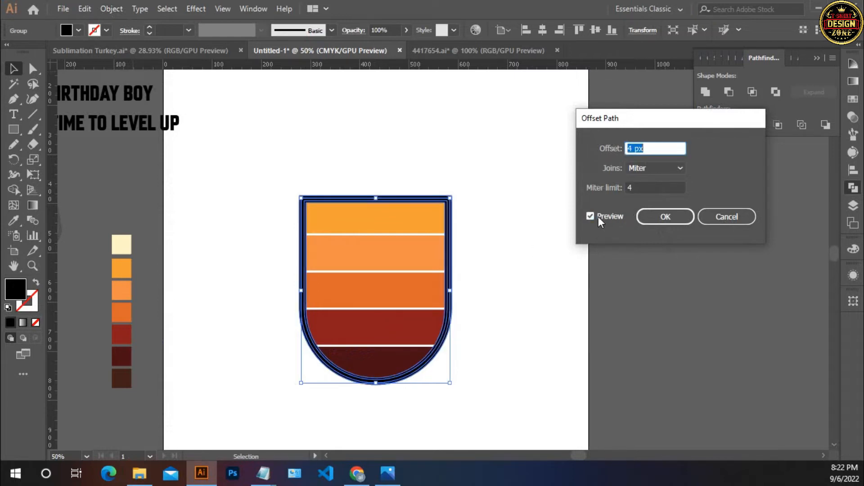
pyautogui.press('Up')
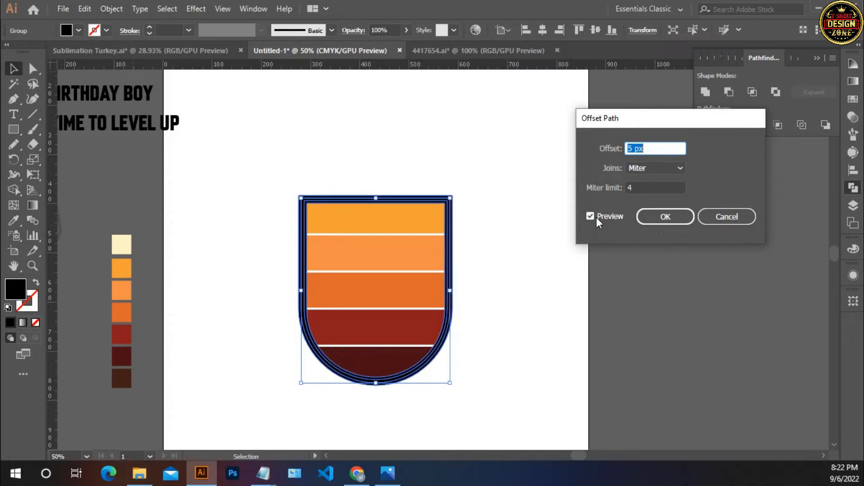
pyautogui.click(665, 216)
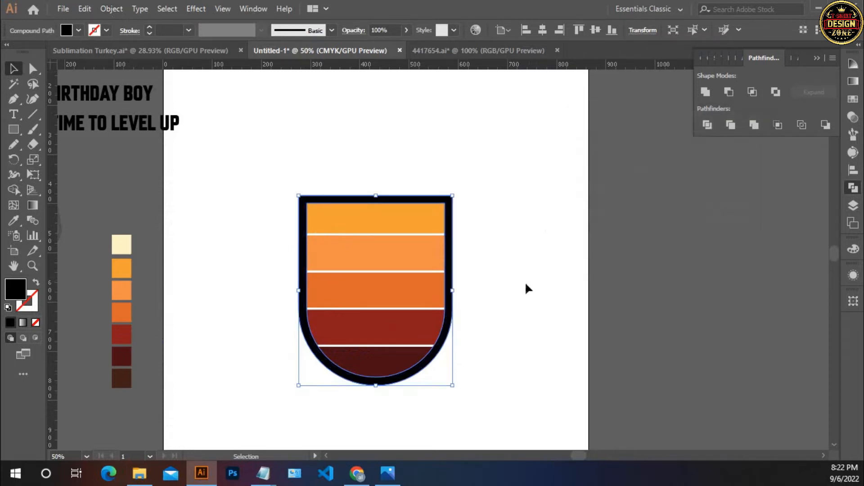
# Cut the offset path and paste it in place into a new opacity mask on the band group, with Clip turned off.
pyautogui.press('Delete')
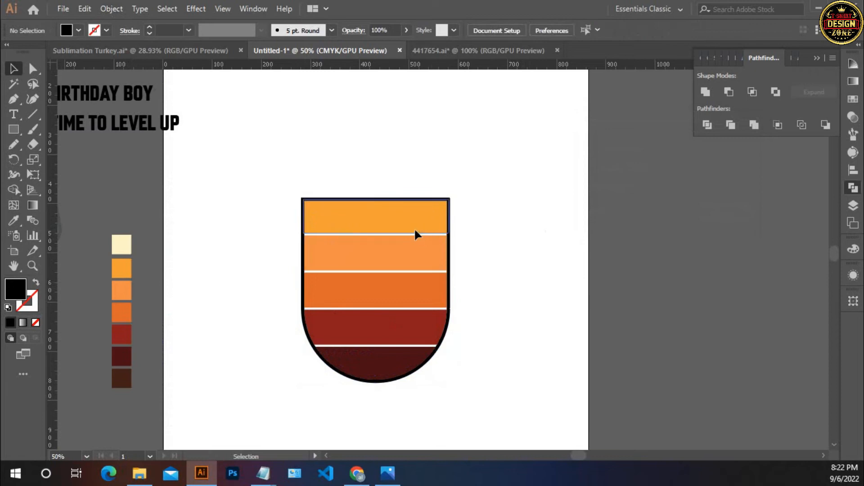
pyautogui.click(415, 232)
pyautogui.click(852, 117)
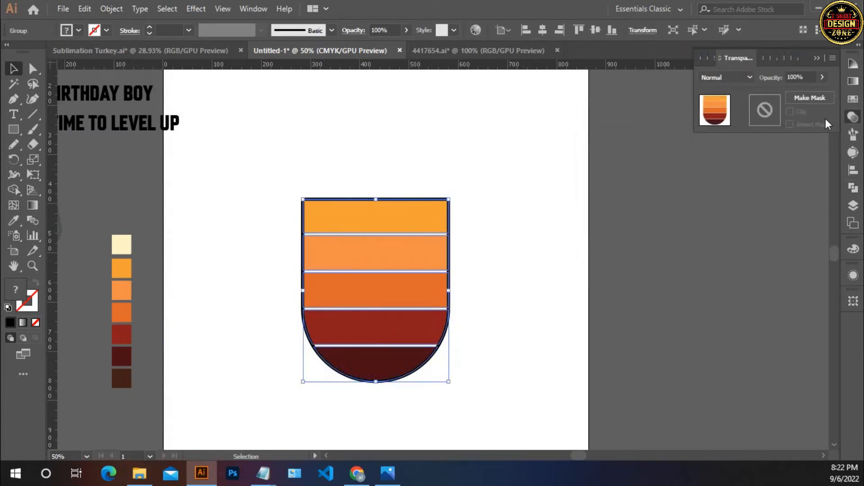
pyautogui.click(810, 98)
pyautogui.click(789, 112)
pyautogui.click(767, 116)
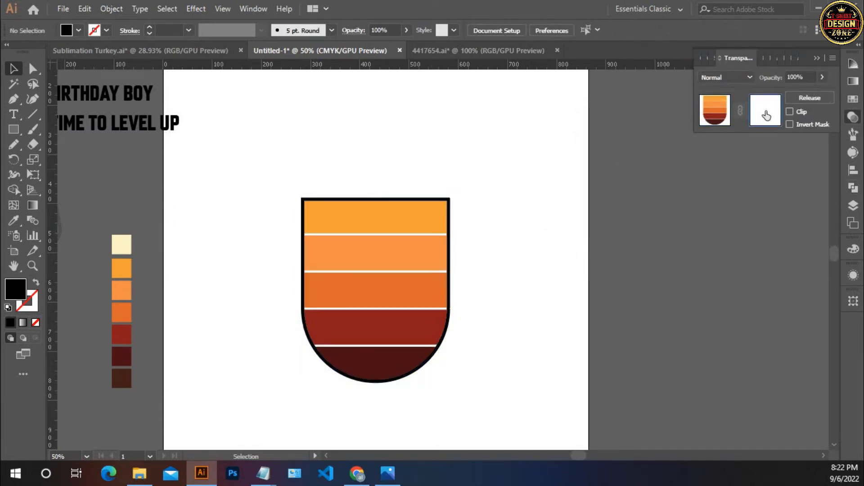
pyautogui.hotkey('ctrl', 'f')
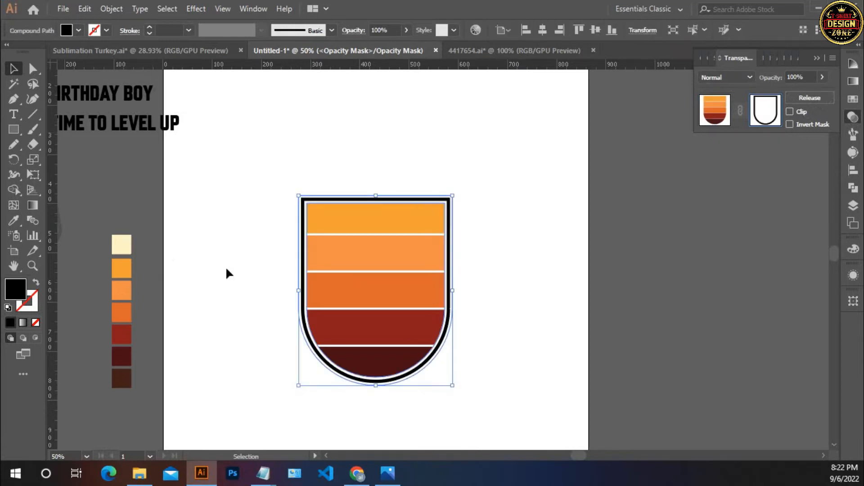
# Fill the offset path inside the opacity mask with pure black (000000) and return to editing the artwork.
pyautogui.doubleClick(16, 298)
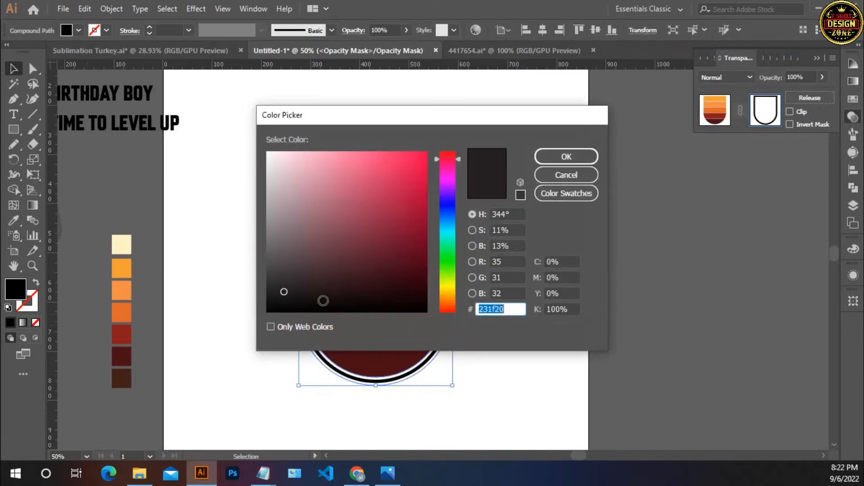
pyautogui.moveTo(284, 292); pyautogui.dragTo(265, 316)
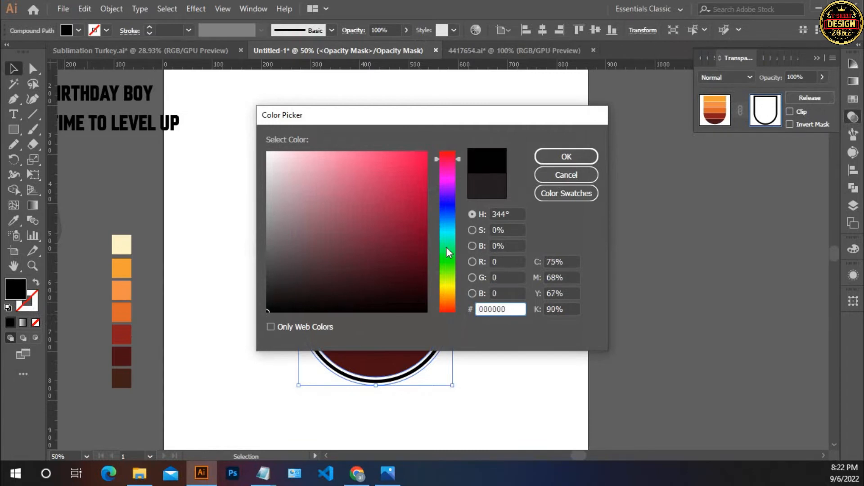
pyautogui.click(586, 156)
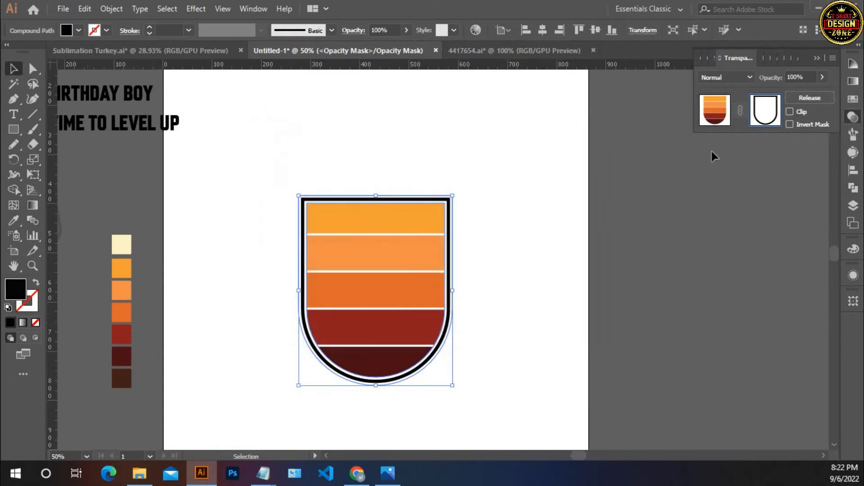
pyautogui.click(716, 114)
pyautogui.click(590, 259)
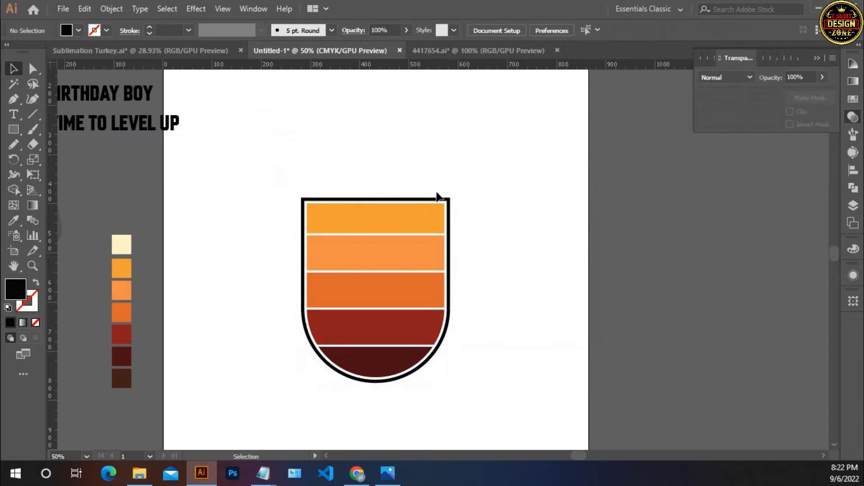
# Recolour the outer outline with the dark maroon palette colour using the Eyedropper, and deselect it.
pyautogui.click(300, 314)
pyautogui.press('i')
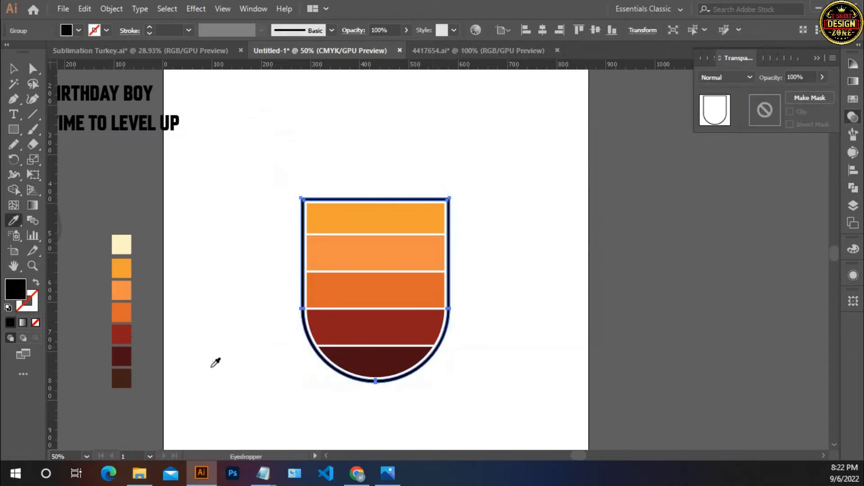
pyautogui.click(131, 350)
pyautogui.press('v')
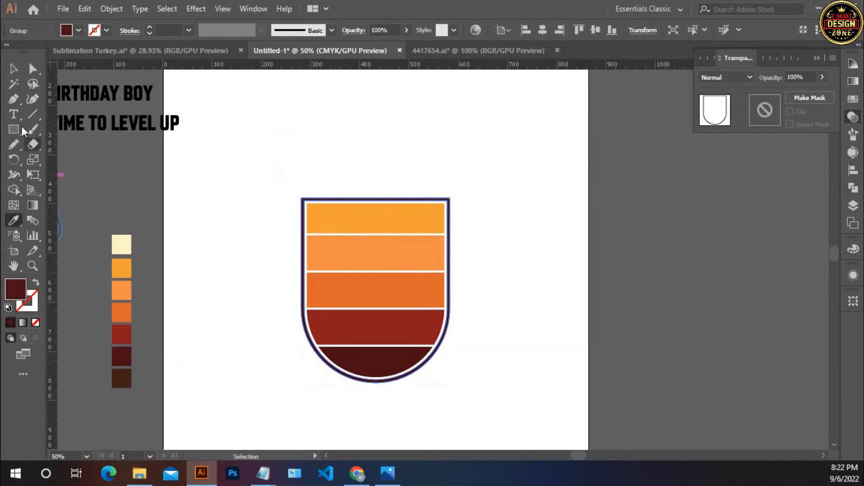
pyautogui.click(13, 68)
pyautogui.click(593, 207)
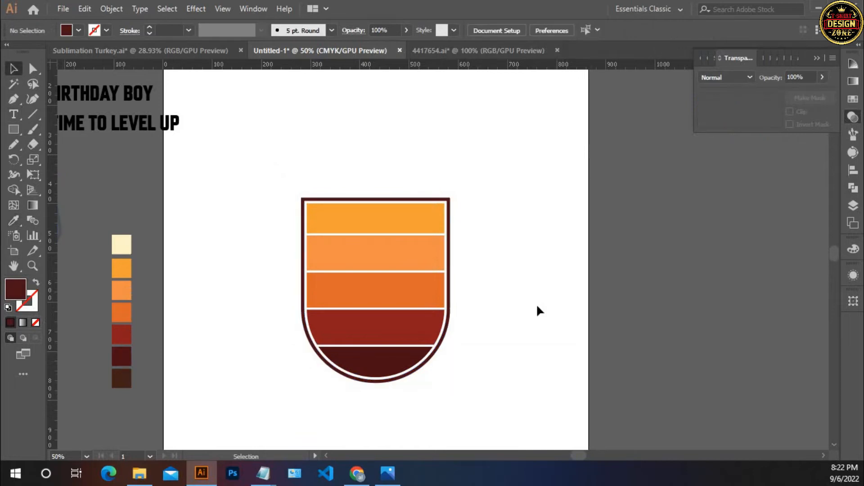
# Group the banded badge with its outline, expand the group, and deselect it.
pyautogui.moveTo(290, 178); pyautogui.dragTo(483, 420)
pyautogui.press('a')
pyautogui.press('v')
pyautogui.click(111, 9)
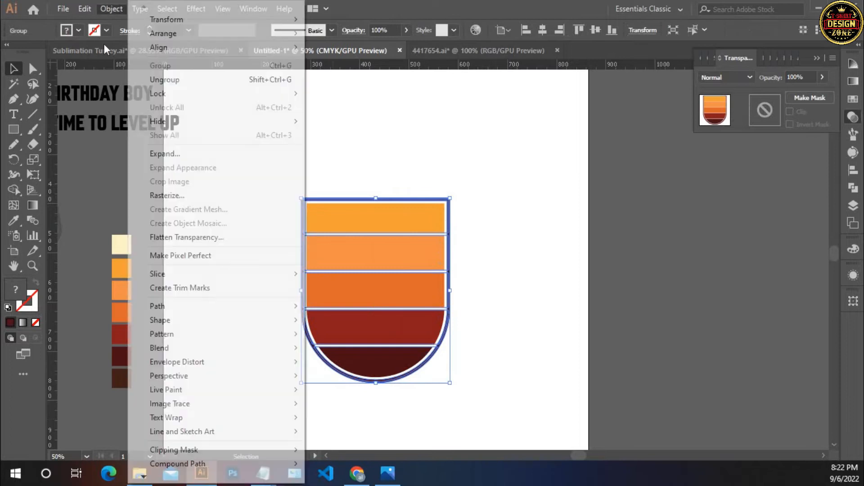
pyautogui.click(171, 154)
pyautogui.click(506, 296)
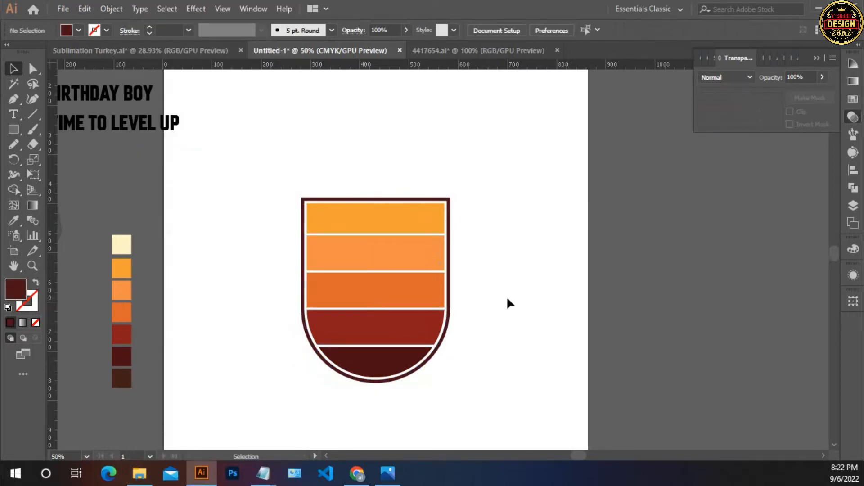
# Move the game controller graphic onto the artboard above the badge and deselect it.
pyautogui.hotkey('ctrl', '0')
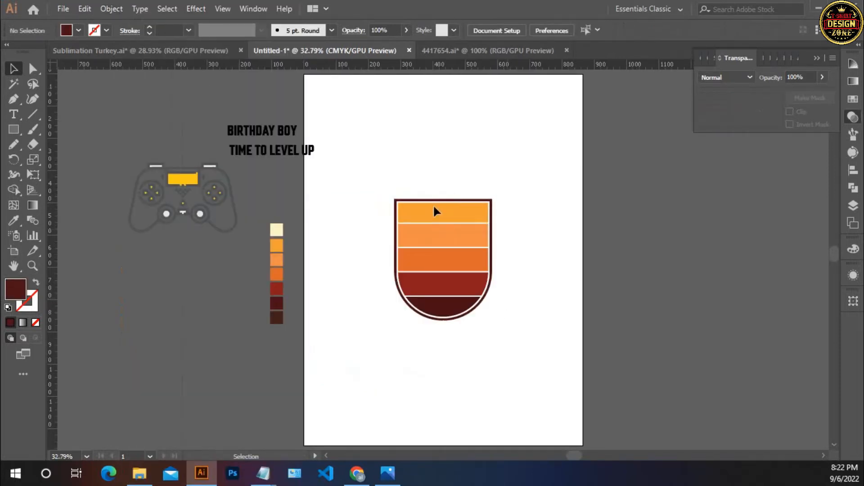
pyautogui.press('space')
pyautogui.moveTo(276, 273); pyautogui.dragTo(286, 277)
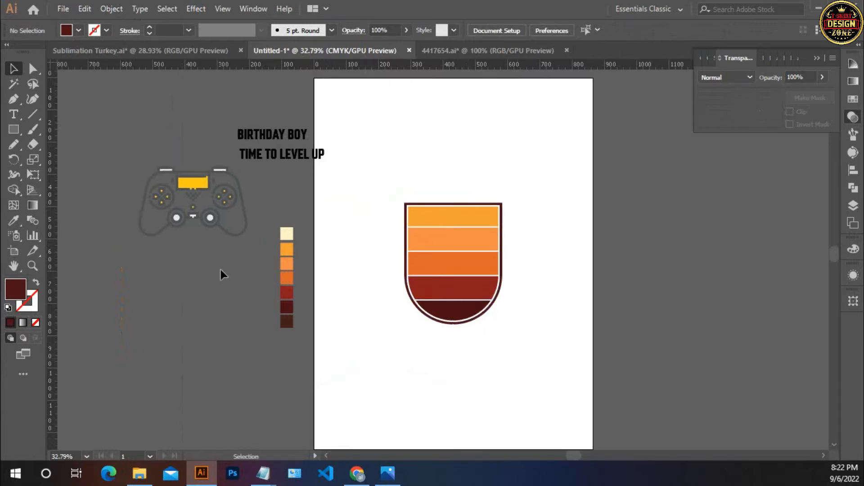
pyautogui.moveTo(140, 177); pyautogui.dragTo(189, 338)
pyautogui.moveTo(202, 158); pyautogui.dragTo(433, 105)
pyautogui.click(587, 176)
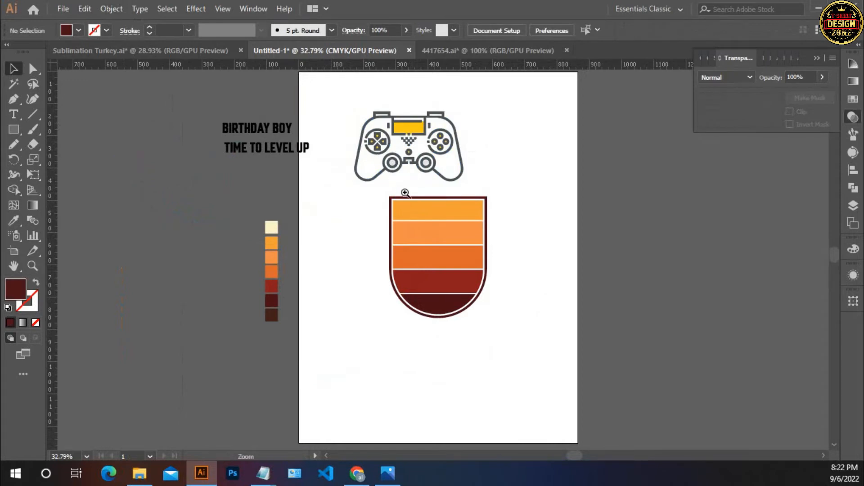
# Scale the game controller graphic down slightly and deselect it.
pyautogui.hotkey('ctrl', '=')
pyautogui.hotkey('ctrl', '=')
pyautogui.moveTo(404, 190); pyautogui.dragTo(351, 182)
pyautogui.click(538, 243)
pyautogui.moveTo(542, 238); pyautogui.dragTo(589, 226)
pyautogui.hotkey('ctrl', 'shift', 'a')
# Ungroup the controller artwork and delete its yellow fill shapes.
pyautogui.scroll(2, 434, 244)
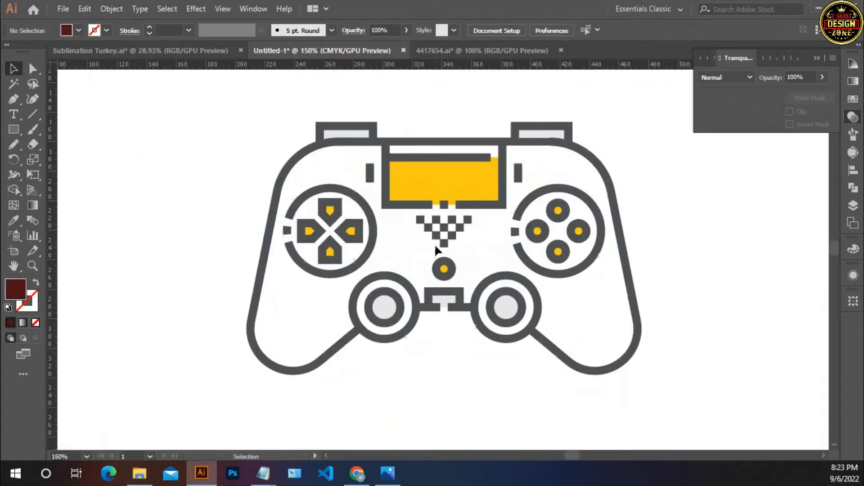
pyautogui.click(450, 187)
pyautogui.rightClick(449, 182)
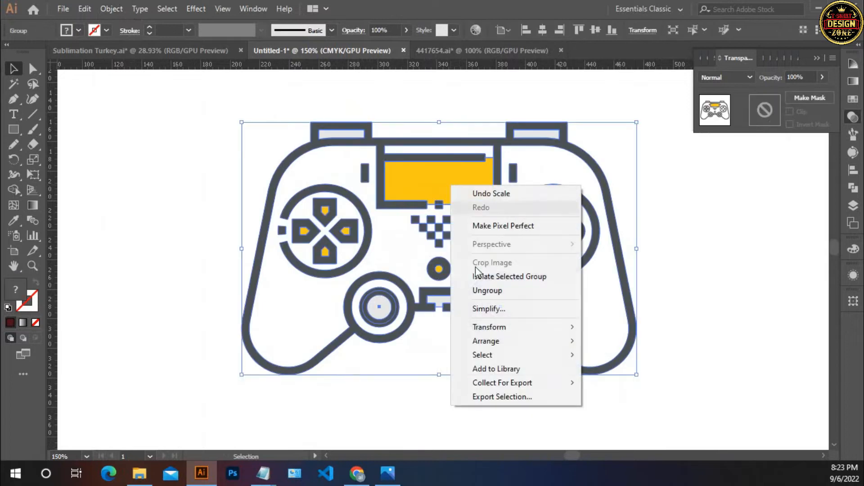
pyautogui.click(488, 291)
pyautogui.click(674, 252)
pyautogui.click(445, 188)
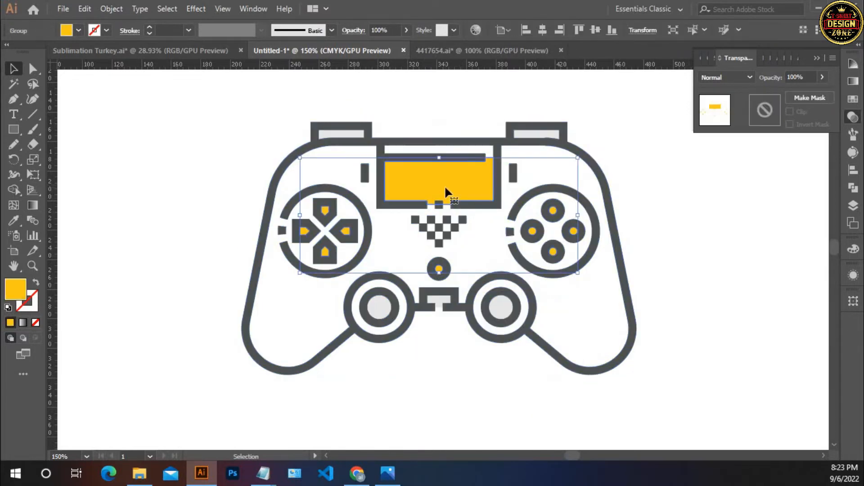
pyautogui.press('Delete')
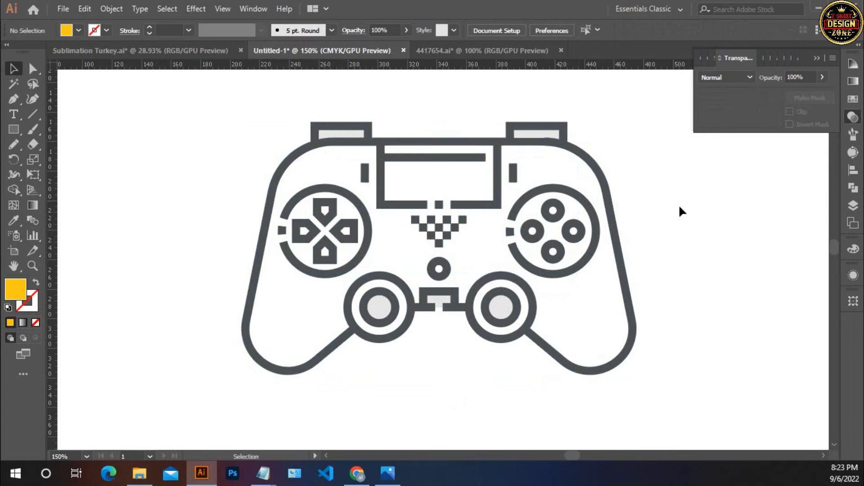
# Group all the remaining parts of the controller.
pyautogui.moveTo(211, 96); pyautogui.dragTo(672, 385)
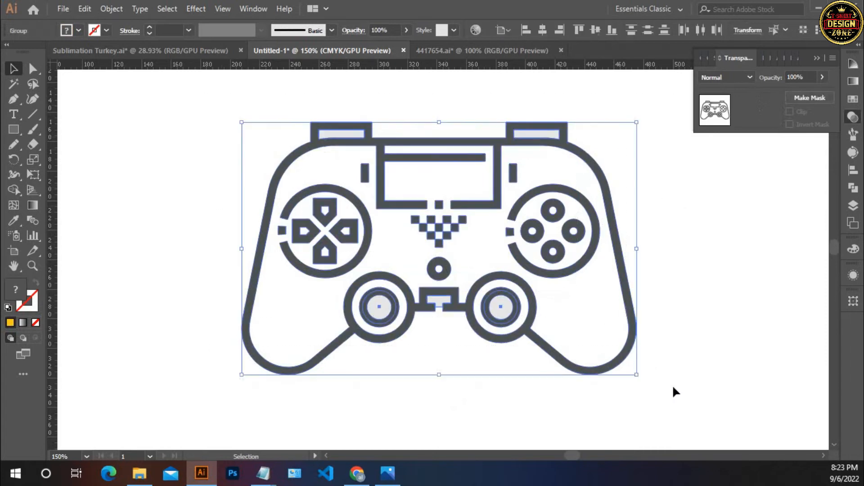
pyautogui.press('a')
pyautogui.press('v')
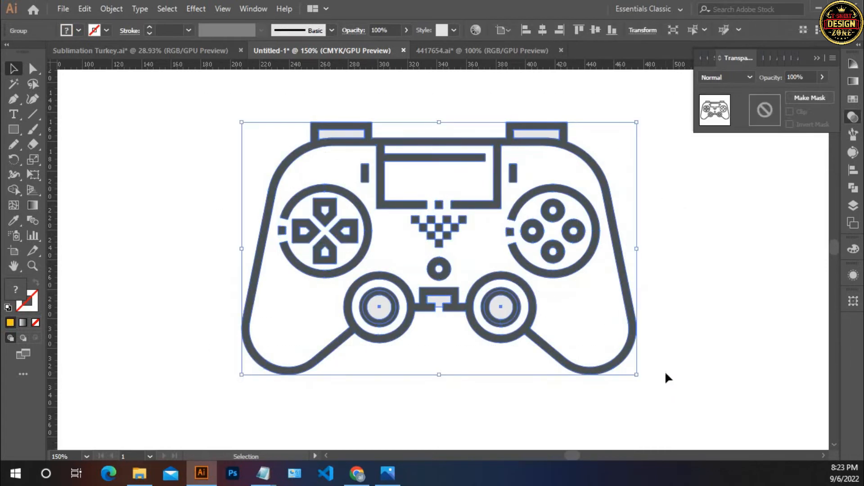
# Paste a copy of the controller behind the original and merge the copy into a solid silhouette with Unite.
pyautogui.hotkey('ctrl', '-')
pyautogui.hotkey('ctrl', '-')
pyautogui.press('space')
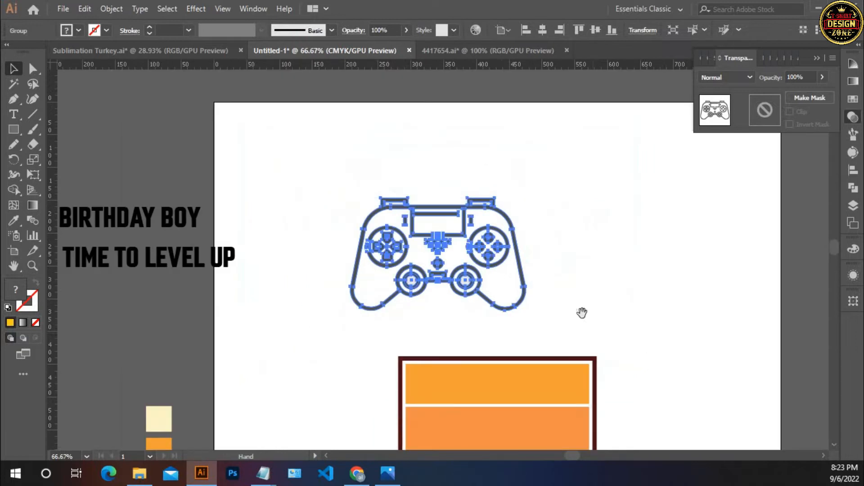
pyautogui.moveTo(581, 312); pyautogui.dragTo(560, 284)
pyautogui.press('a')
pyautogui.press('v')
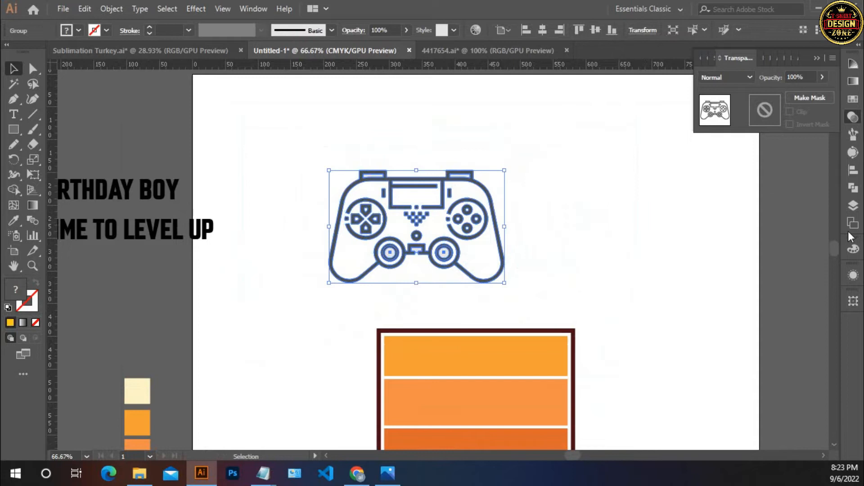
pyautogui.click(853, 187)
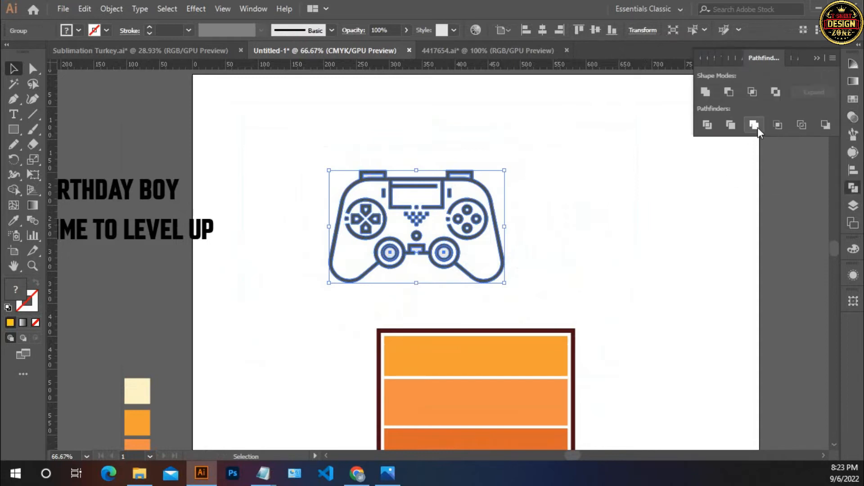
pyautogui.click(706, 93)
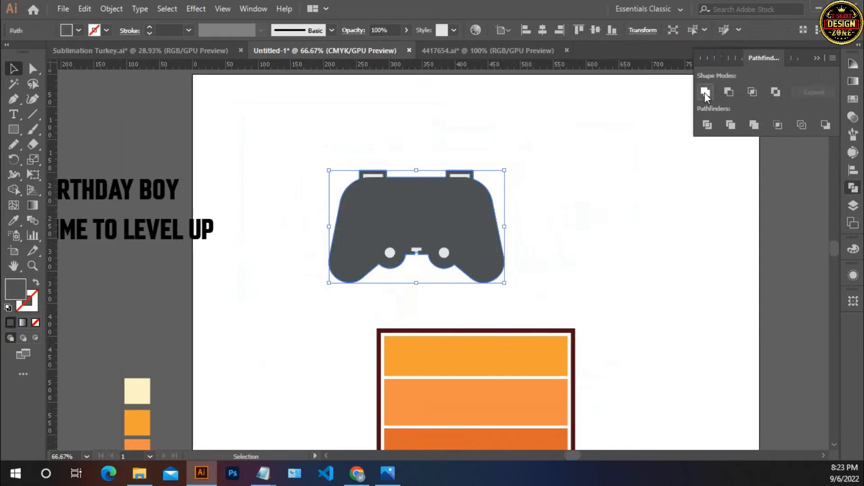
# Recolour the controller silhouette with the yellow-orange palette swatch using the Eyedropper.
pyautogui.press('i')
pyautogui.moveTo(286, 364); pyautogui.dragTo(340, 292)
pyautogui.click(159, 281)
pyautogui.moveTo(249, 384); pyautogui.dragTo(251, 377)
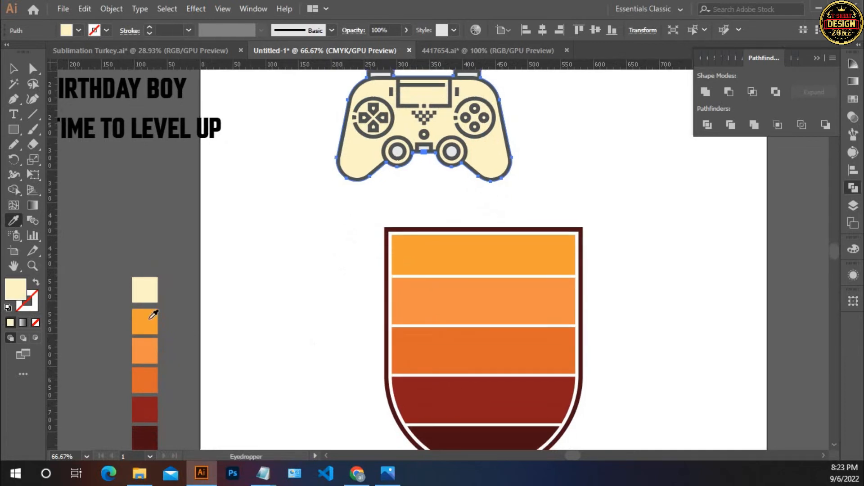
pyautogui.click(144, 321)
pyautogui.moveTo(261, 303); pyautogui.dragTo(266, 292)
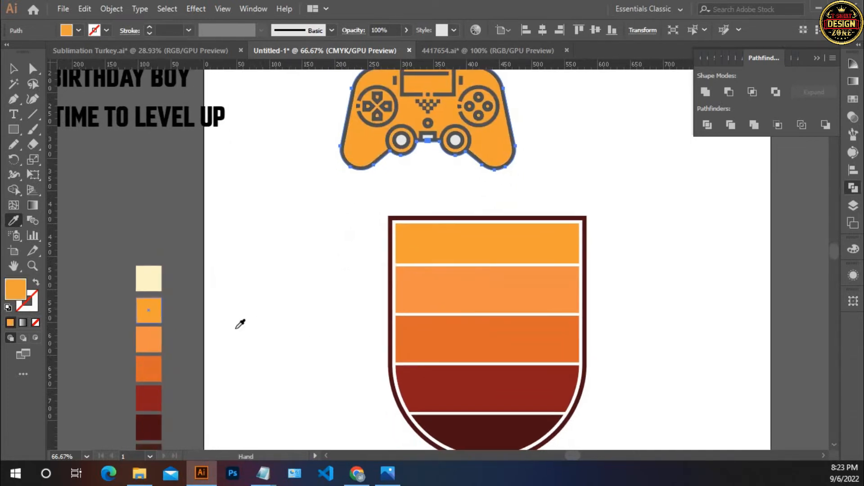
# Try the other orange and red palette swatches on the controller silhouette and return to the yellow-orange.
pyautogui.click(151, 339)
pyautogui.moveTo(233, 320)
pyautogui.mouseDown()
pyautogui.moveTo(229, 332)
pyautogui.moveTo(233, 320)
pyautogui.mouseUp()
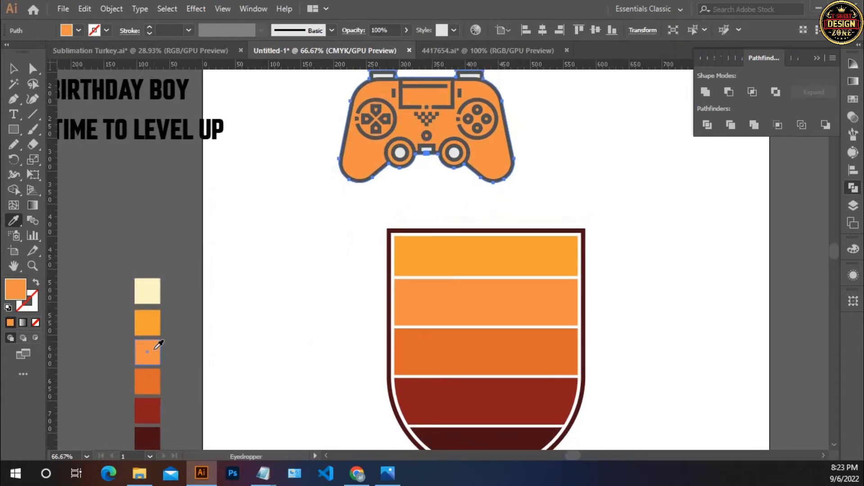
pyautogui.click(154, 326)
pyautogui.click(155, 406)
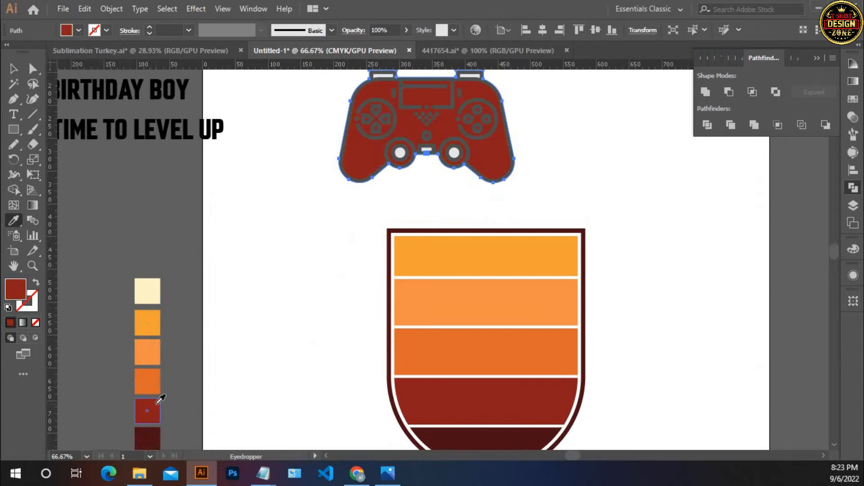
pyautogui.click(156, 378)
pyautogui.click(155, 347)
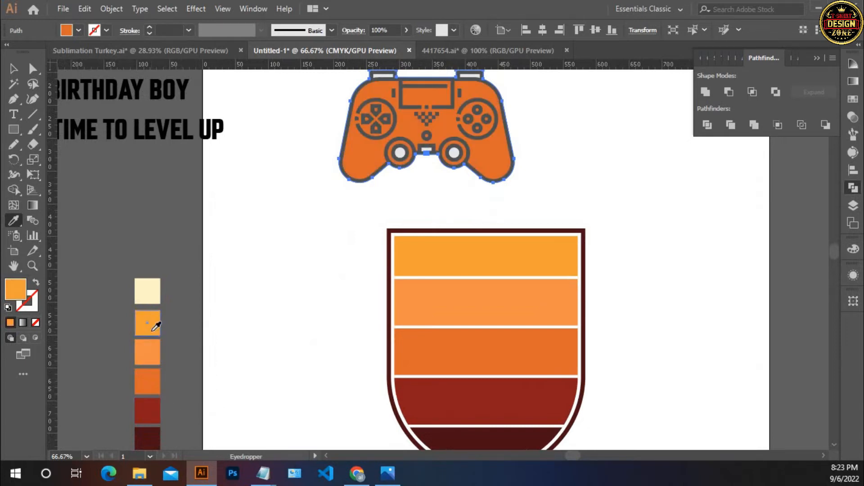
pyautogui.click(156, 327)
# Fill the controller's linework group with black and deselect it.
pyautogui.moveTo(362, 202); pyautogui.dragTo(304, 232)
pyautogui.click(14, 69)
pyautogui.click(277, 247)
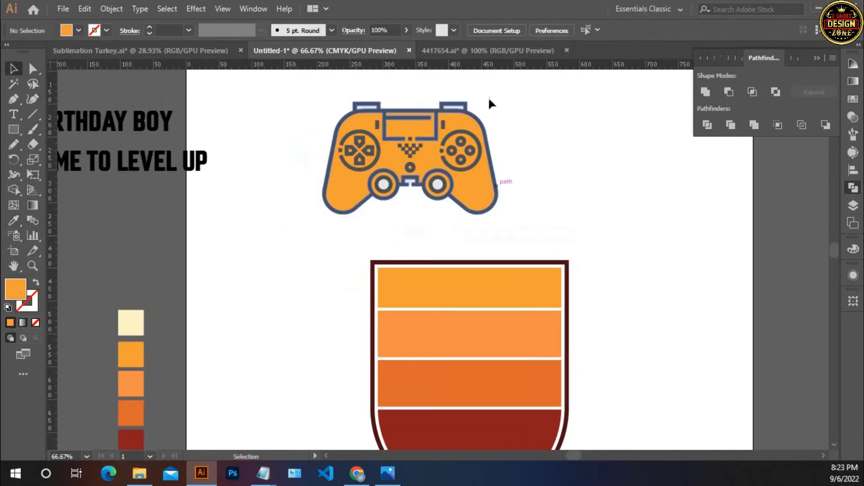
pyautogui.click(460, 102)
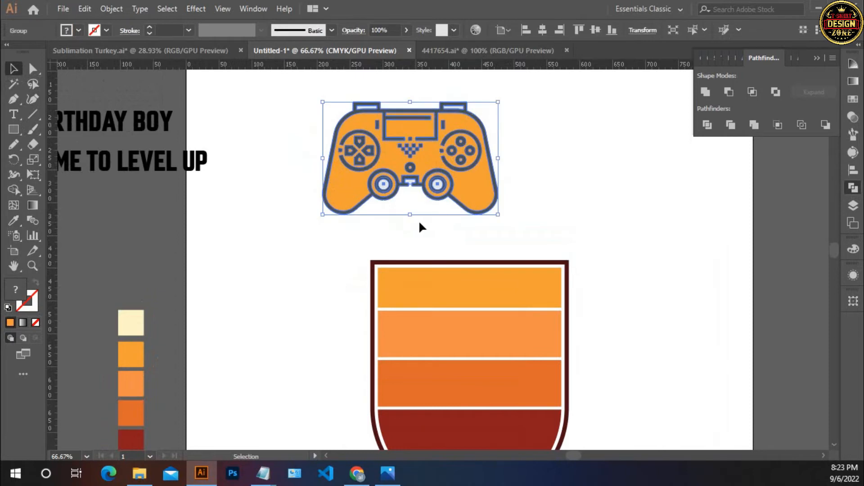
pyautogui.press('space')
pyautogui.moveTo(290, 323); pyautogui.dragTo(293, 309)
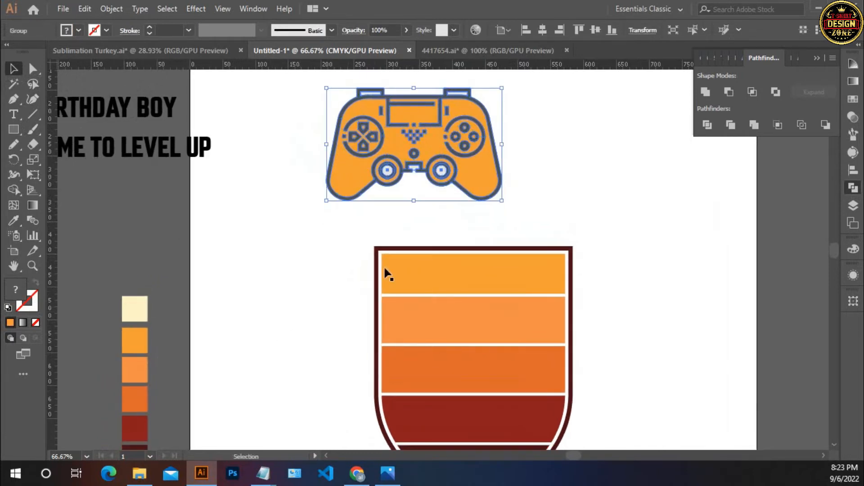
pyautogui.doubleClick(16, 293)
pyautogui.moveTo(301, 247); pyautogui.dragTo(266, 312)
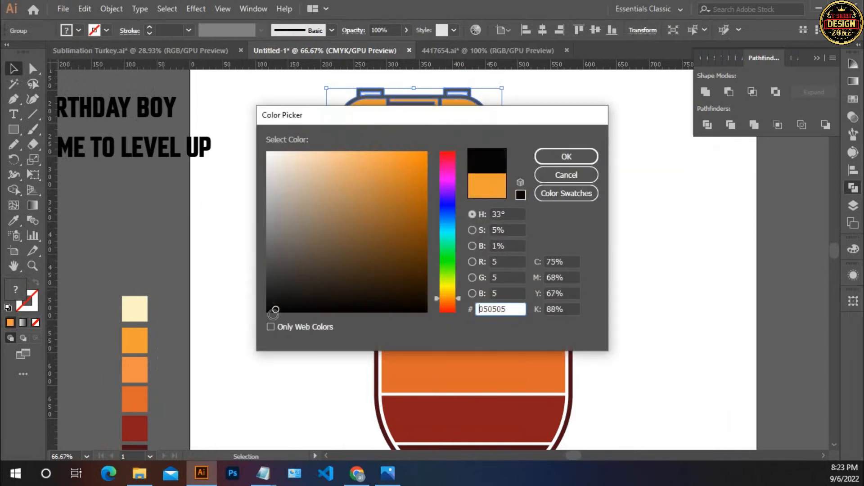
pyautogui.click(543, 163)
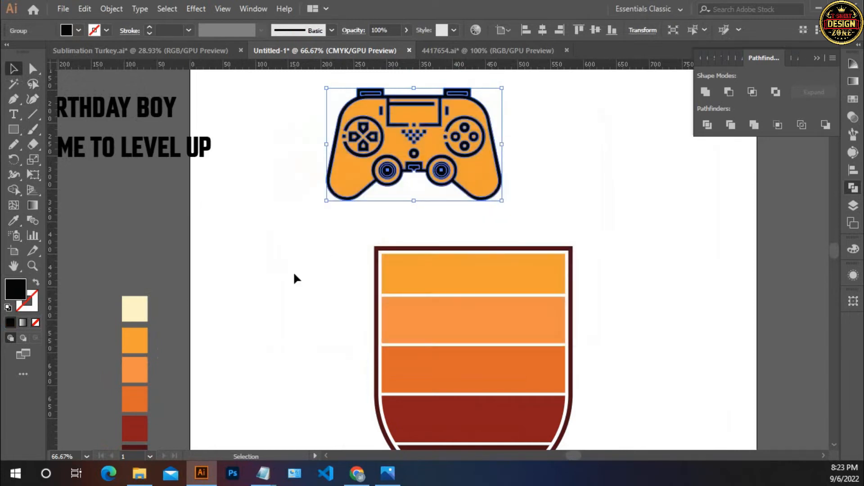
pyautogui.click(297, 277)
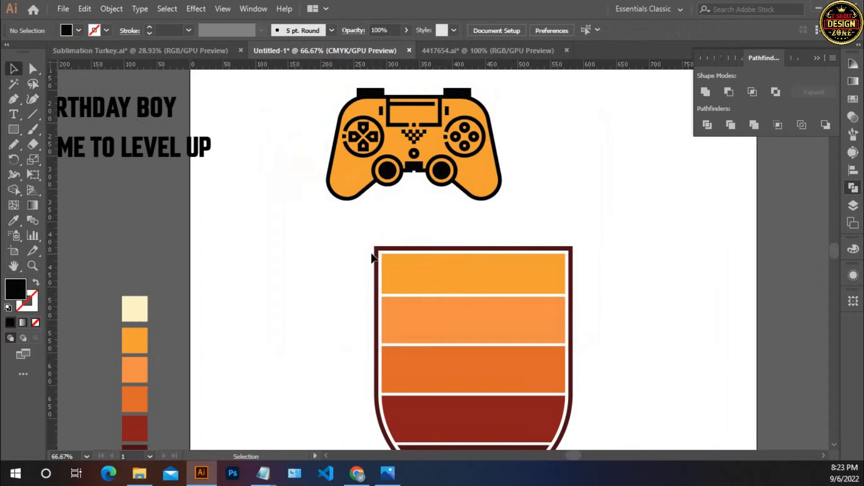
# Recolour the controller's linework with the red palette swatch using the Eyedropper, and deselect it.
pyautogui.click(392, 181)
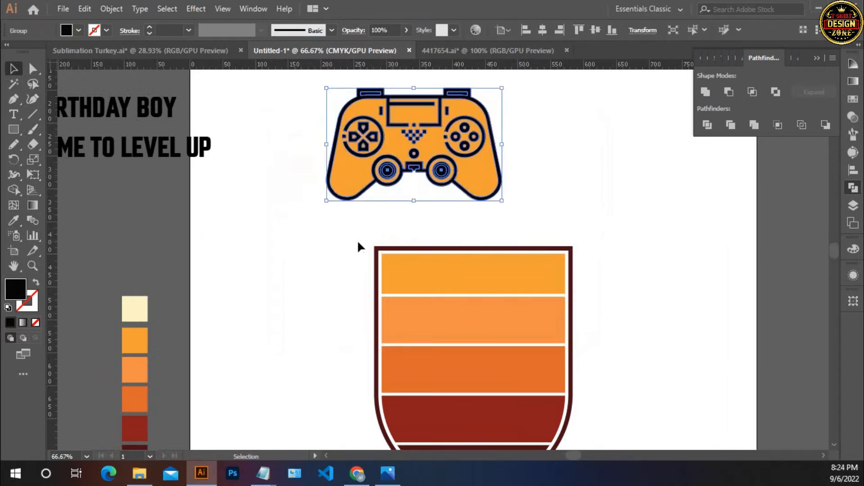
pyautogui.press('i')
pyautogui.click(378, 255)
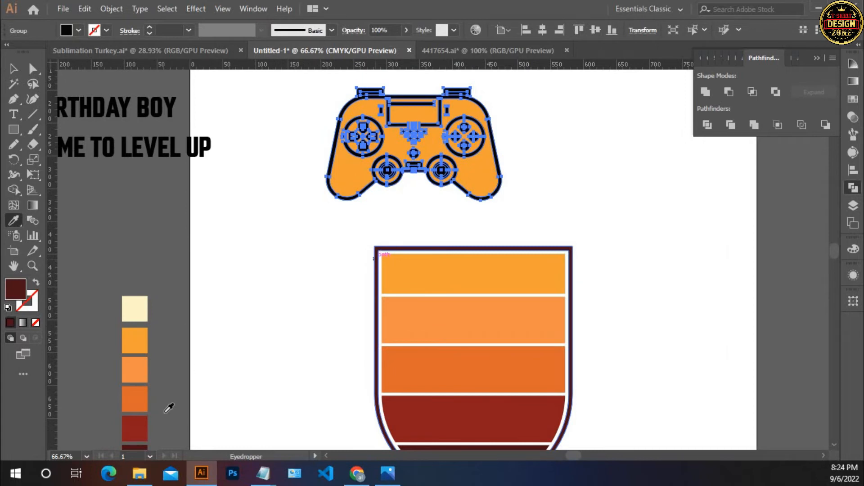
pyautogui.click(143, 433)
pyautogui.moveTo(234, 395); pyautogui.dragTo(239, 365)
pyautogui.press('v')
pyautogui.click(12, 70)
pyautogui.click(314, 189)
# Group the controller's linework with its yellow-orange silhouette and deselect the group.
pyautogui.moveTo(316, 188); pyautogui.dragTo(289, 229)
pyautogui.moveTo(296, 118); pyautogui.dragTo(481, 181)
pyautogui.press('a')
pyautogui.hotkey('ctrl', 'g')
pyautogui.click(508, 218)
# Cut the controller group, paste it in front of the badge, and centre it horizontally and vertically on the artboard.
pyautogui.click(405, 138)
pyautogui.hotkey('ctrl', 'x')
pyautogui.hotkey('ctrl', 'f')
pyautogui.click(542, 31)
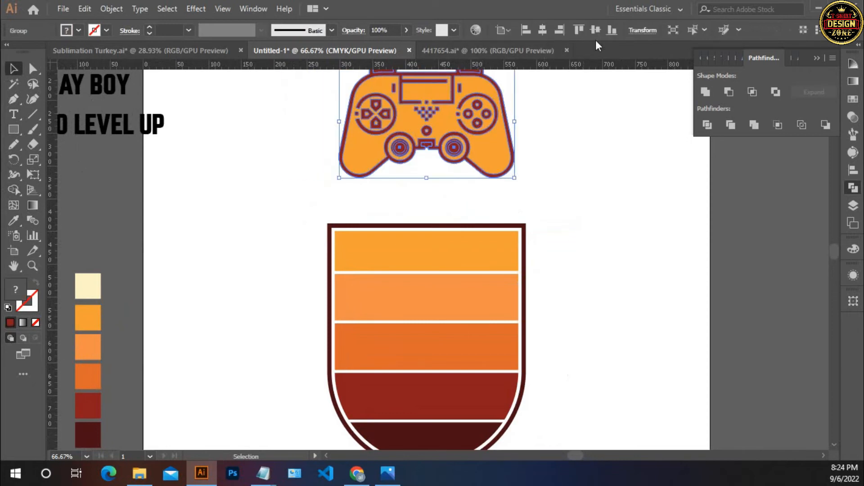
pyautogui.click(596, 31)
pyautogui.click(600, 205)
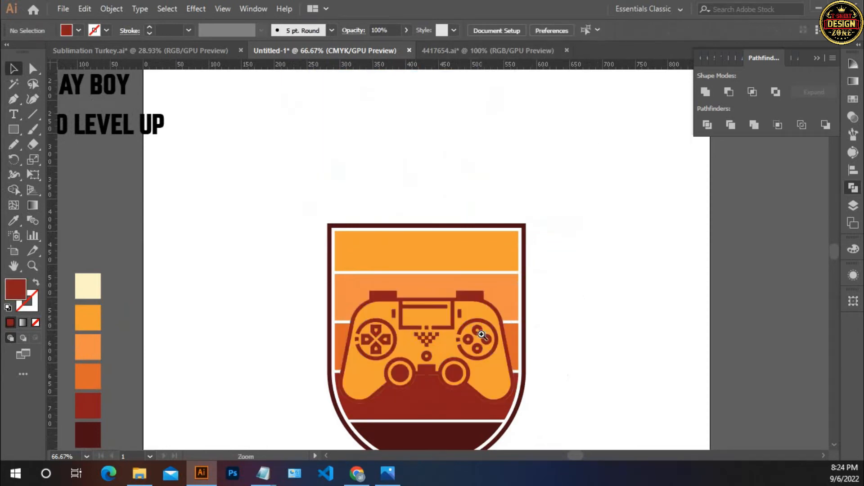
# Enlarge the controller from its centre until it extends past the badge's sides, and raise it on the badge.
pyautogui.keyDown('ctrl'); pyautogui.click(483, 335); pyautogui.keyUp('ctrl')
pyautogui.moveTo(491, 339); pyautogui.dragTo(508, 360)
pyautogui.click(467, 338)
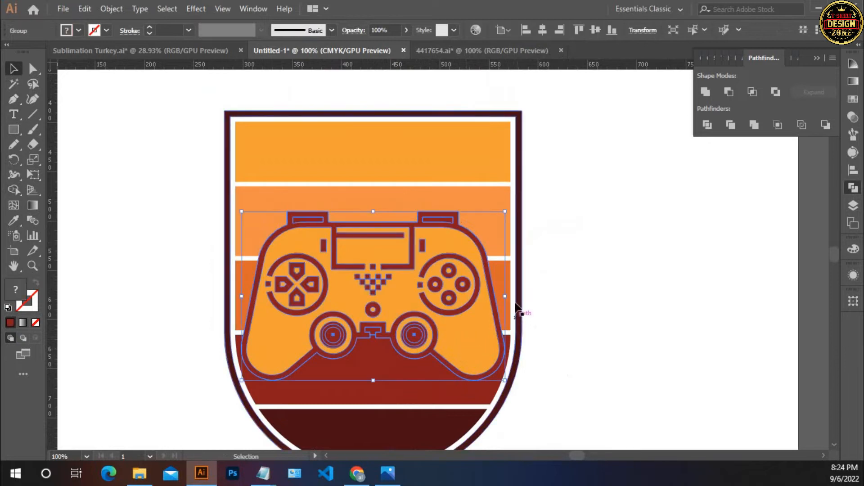
pyautogui.moveTo(506, 297); pyautogui.dragTo(536, 300)
pyautogui.moveTo(390, 293); pyautogui.dragTo(391, 257)
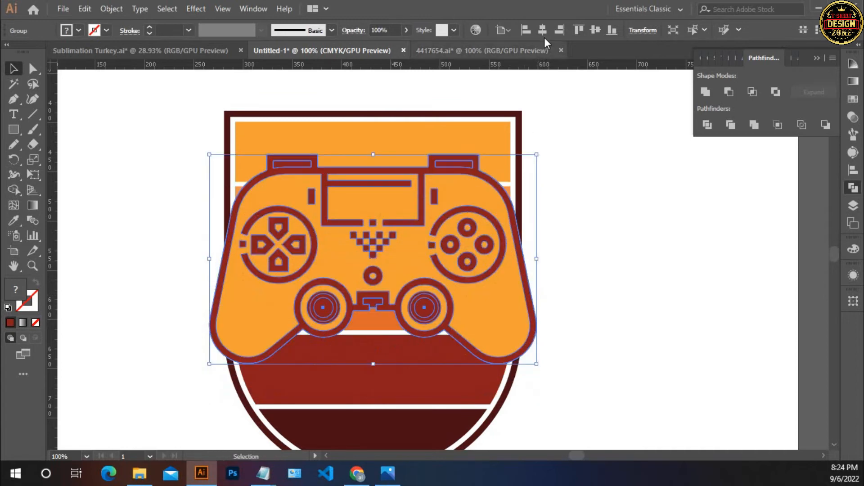
pyautogui.moveTo(535, 258); pyautogui.dragTo(547, 256)
pyautogui.click(596, 247)
pyautogui.hscroll(-1, 443, 173)
# Enlarge the controller a little more so that it extends further past the badge's sides, and deselect it.
pyautogui.click(323, 152)
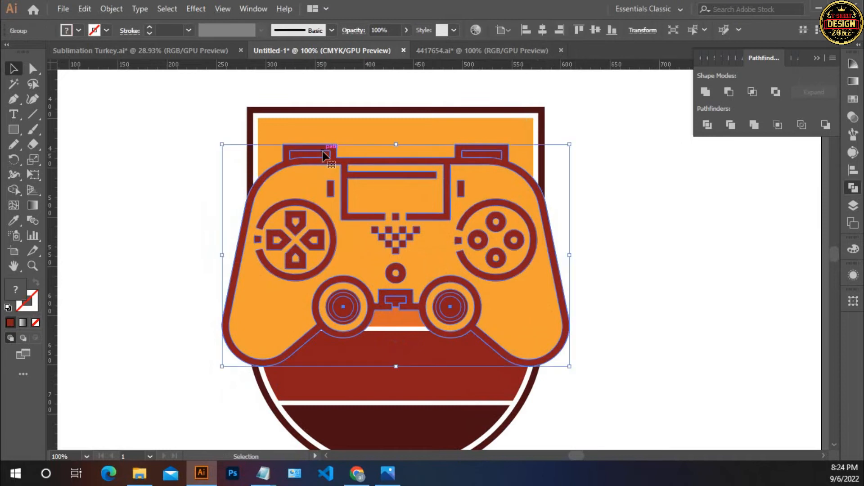
pyautogui.press('space')
pyautogui.moveTo(247, 244); pyautogui.dragTo(276, 254)
pyautogui.click(251, 248)
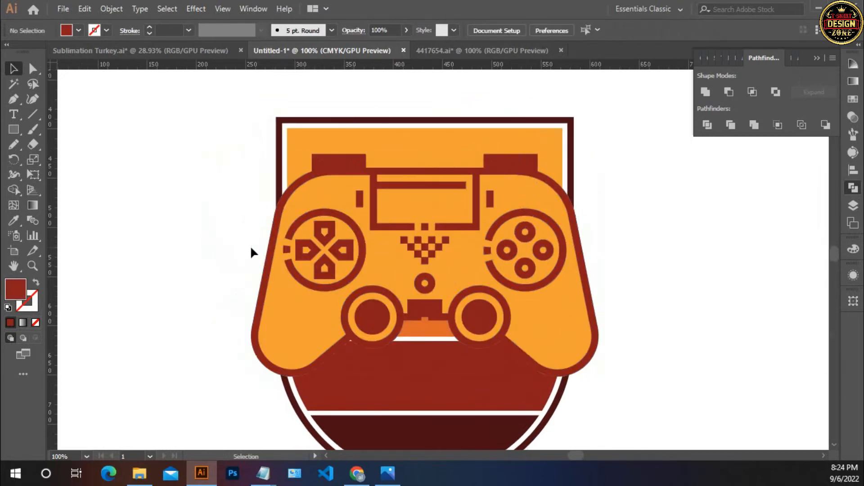
# Recolour the controller's linework inside its group with the dark maroon of the badge outline using the Eyedropper, and leave the group.
pyautogui.doubleClick(279, 218)
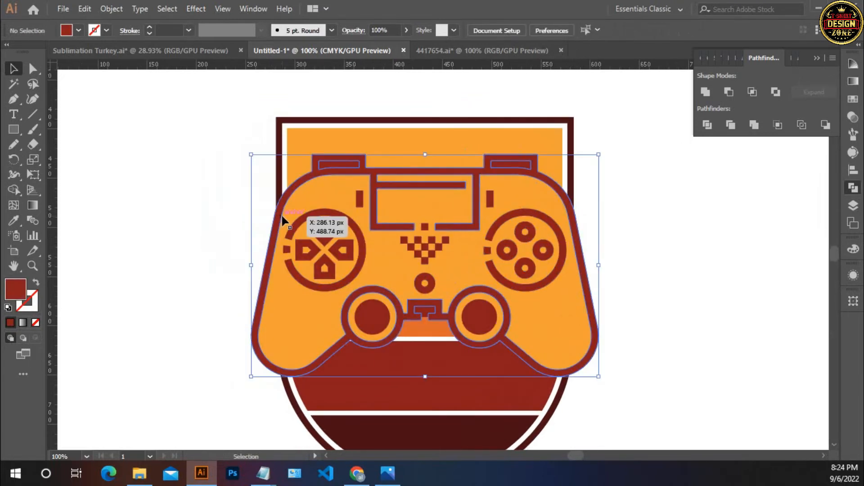
pyautogui.press('i')
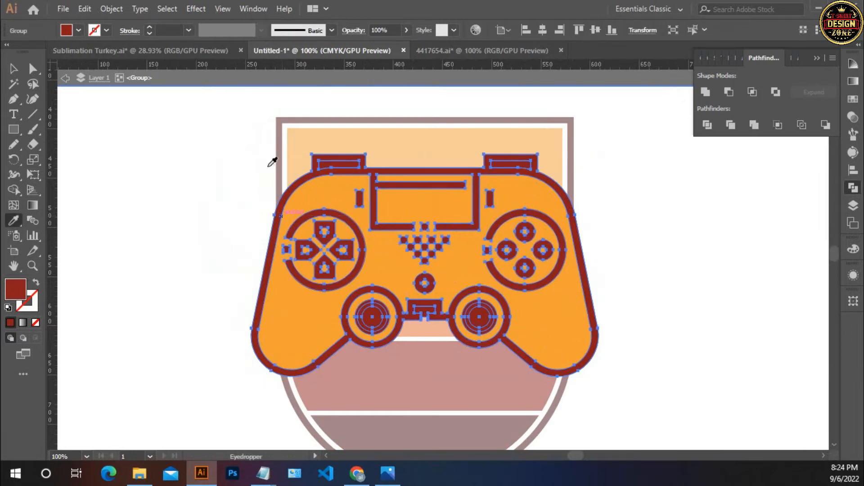
pyautogui.click(279, 124)
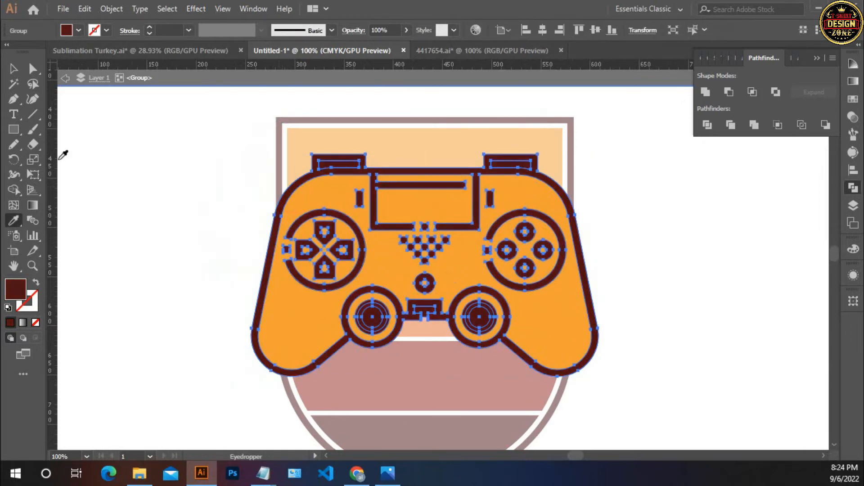
pyautogui.click(13, 69)
pyautogui.doubleClick(177, 206)
# Scale the controller down slightly from its centre to about 348 px wide, nudge it upward four increments, and deselect it.
pyautogui.press('space')
pyautogui.click(561, 335)
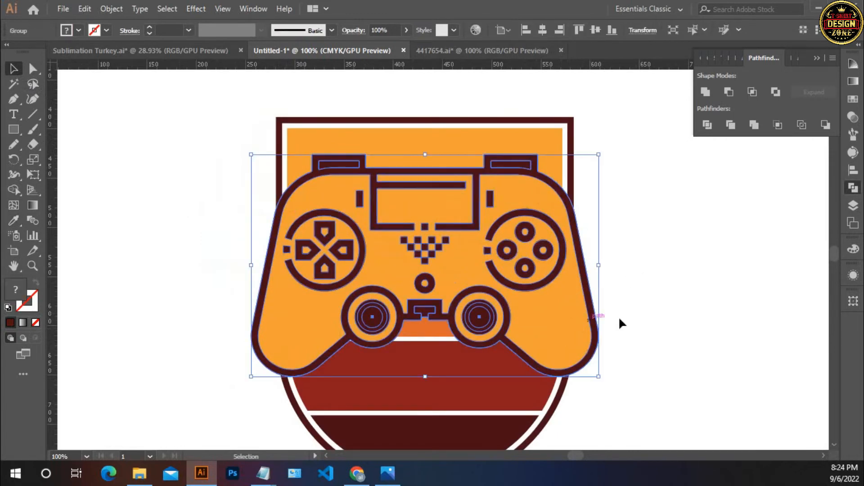
pyautogui.moveTo(598, 265); pyautogui.dragTo(596, 268)
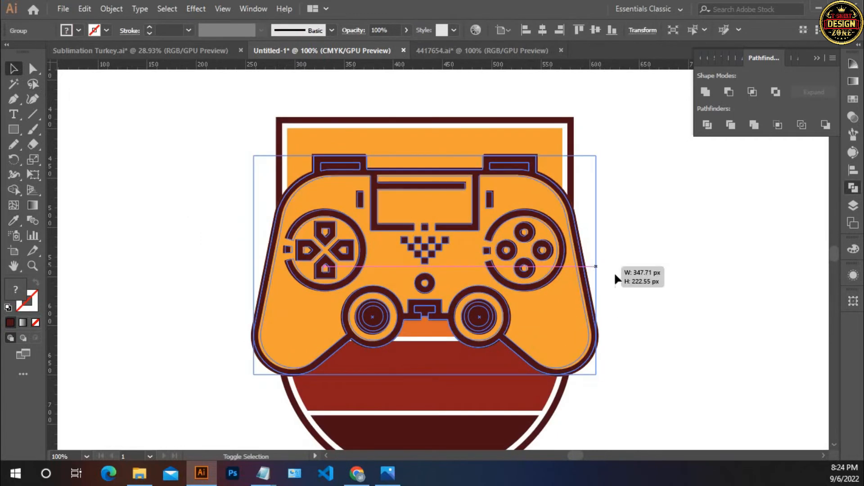
pyautogui.click(623, 278)
pyautogui.click(546, 285)
pyautogui.press('Up')
pyautogui.press('Up')
pyautogui.press('Up')
pyautogui.press('Up')
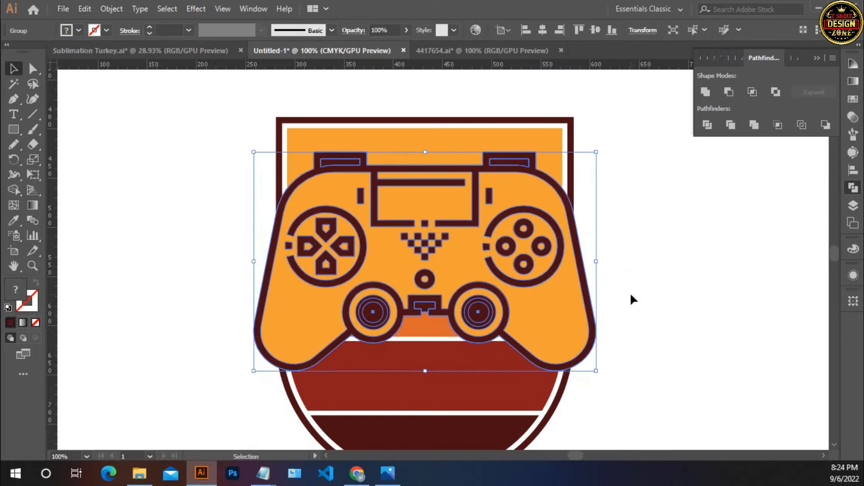
pyautogui.click(630, 298)
# Check the controller against the whole artboard, enlarge it slightly from its centre, and deselect it.
pyautogui.scroll(-3, 606, 334)
pyautogui.hotkey('ctrl', '0')
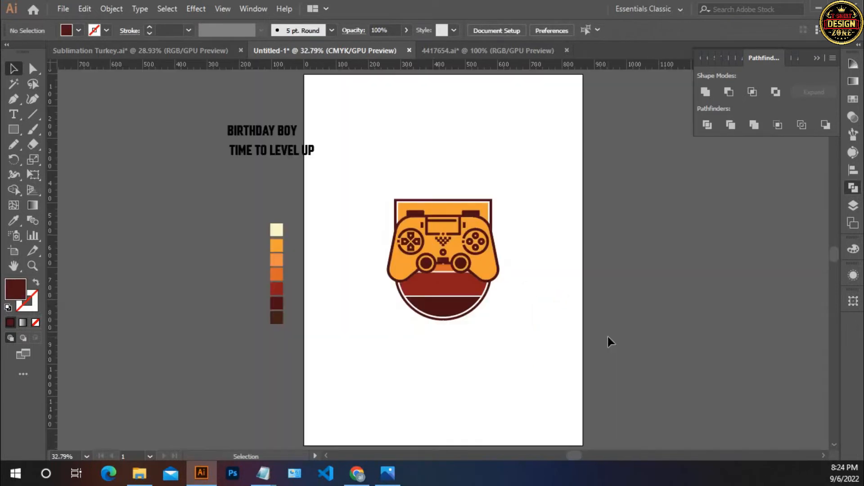
pyautogui.keyDown('ctrl'); pyautogui.click(414, 256); pyautogui.keyUp('ctrl')
pyautogui.keyDown('ctrl'); pyautogui.click(415, 255); pyautogui.keyUp('ctrl')
pyautogui.moveTo(539, 286); pyautogui.dragTo(513, 288)
pyautogui.click(611, 285)
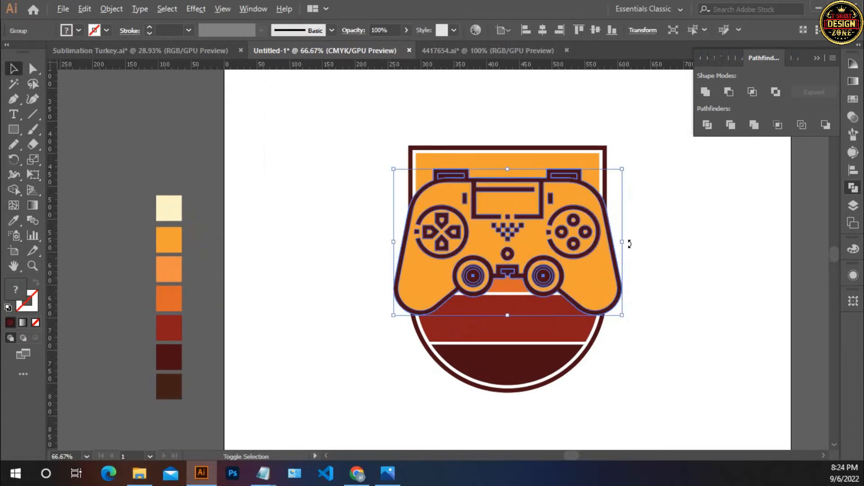
pyautogui.moveTo(624, 241); pyautogui.dragTo(632, 243)
pyautogui.click(668, 258)
pyautogui.click(623, 296)
pyautogui.click(652, 301)
# Offset the controller group's paths outward with Offset Path, using miter joins and a miter limit of 4.
pyautogui.press('space')
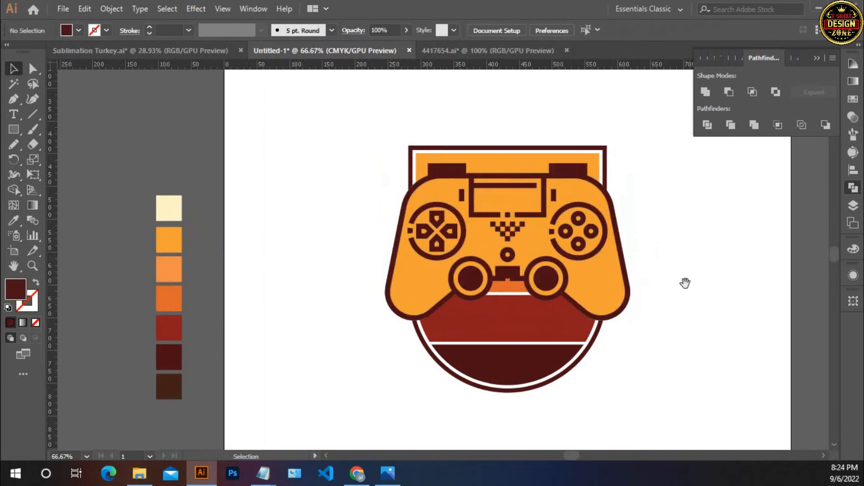
pyautogui.moveTo(683, 271); pyautogui.dragTo(633, 265)
pyautogui.click(569, 262)
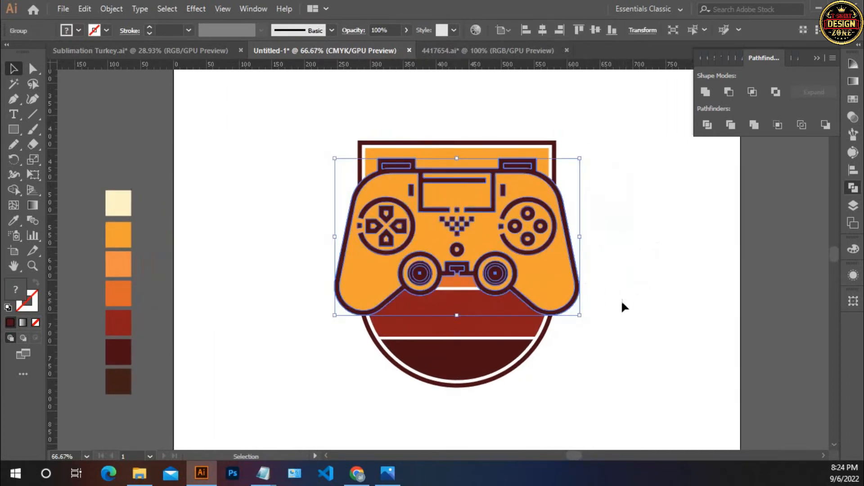
pyautogui.click(111, 9)
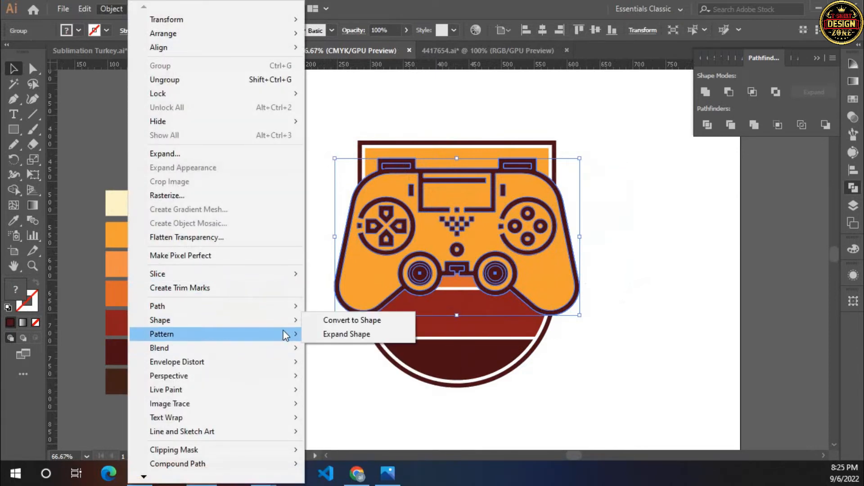
pyautogui.moveTo(290, 306)
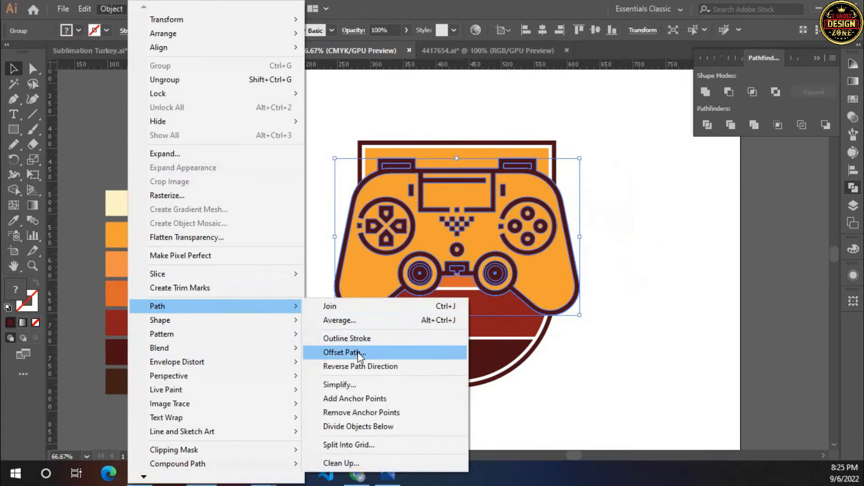
pyautogui.click(358, 353)
pyautogui.click(600, 216)
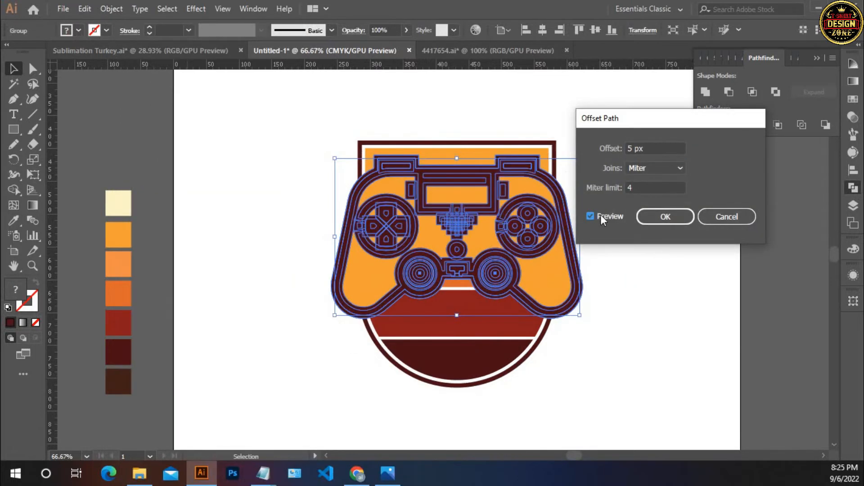
pyautogui.click(653, 144)
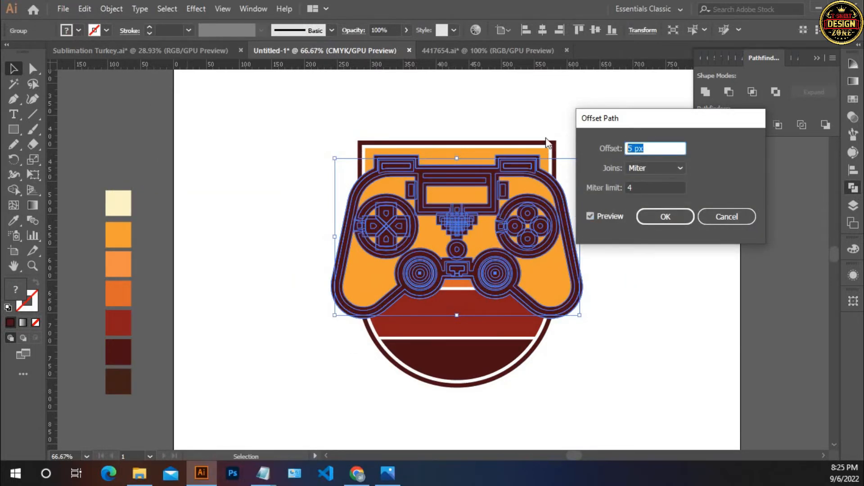
pyautogui.press('Down')
pyautogui.click(670, 217)
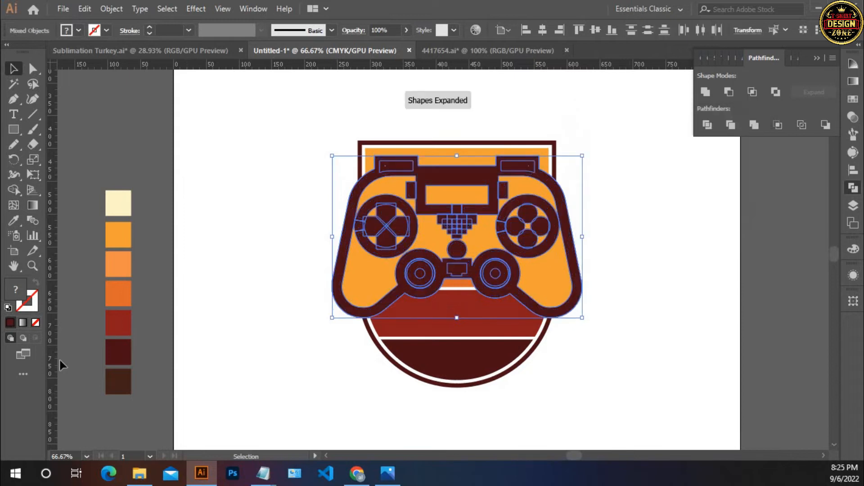
# Fill the controller's offset paths with black and cut them from the artwork.
pyautogui.doubleClick(17, 297)
pyautogui.click(268, 311)
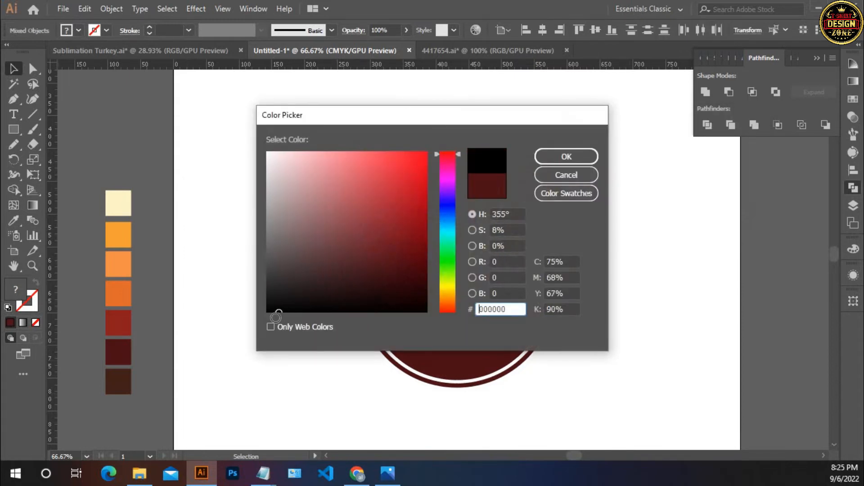
pyautogui.click(557, 158)
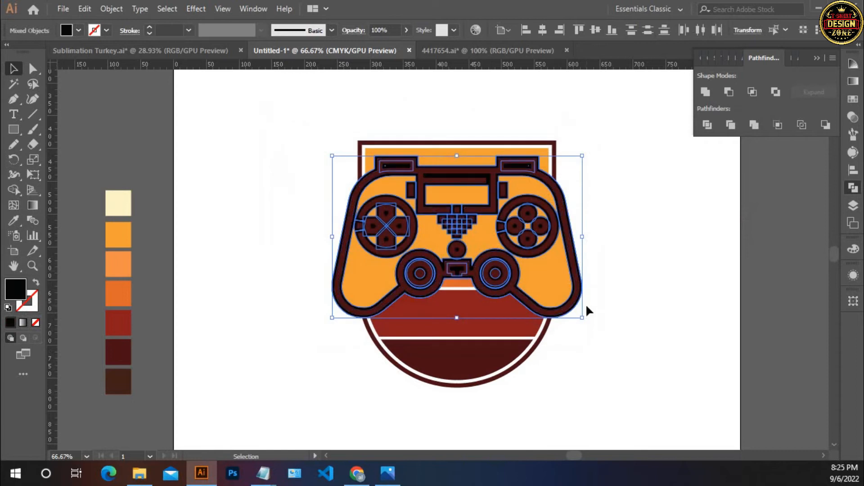
pyautogui.press('a')
pyautogui.press('v')
pyautogui.click(589, 310)
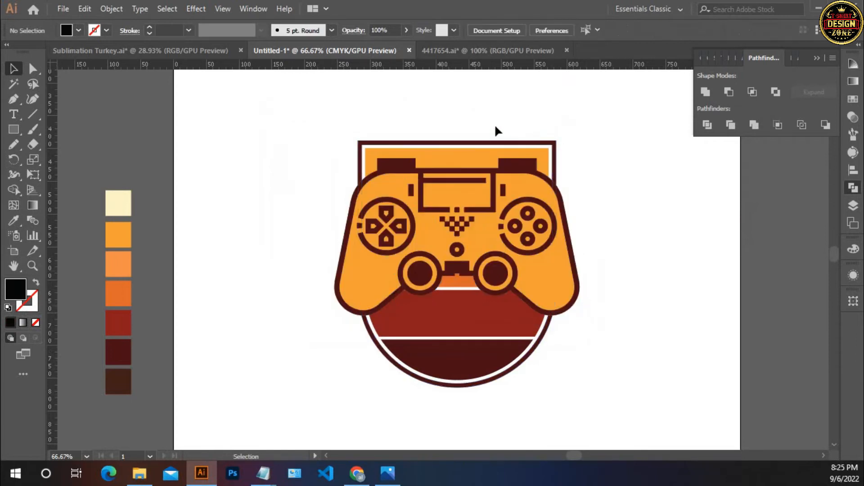
# Create an opacity mask on the banded badge and paste the black controller offset in front inside the mask.
pyautogui.click(492, 155)
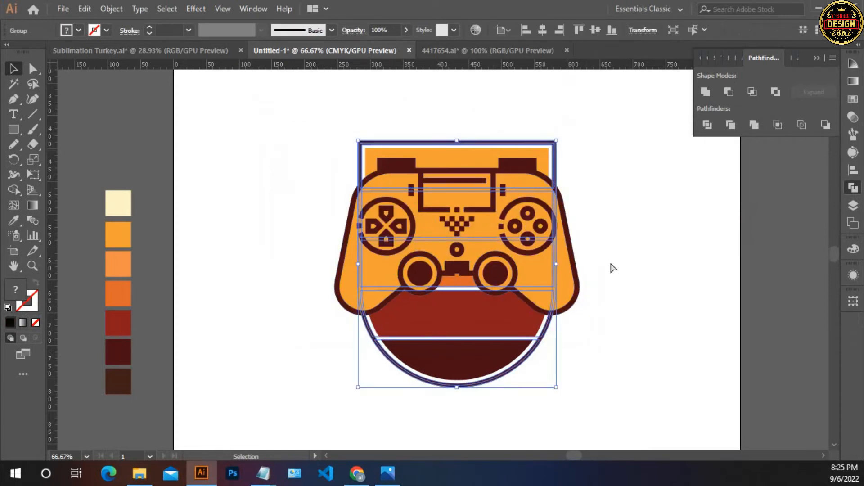
pyautogui.click(853, 117)
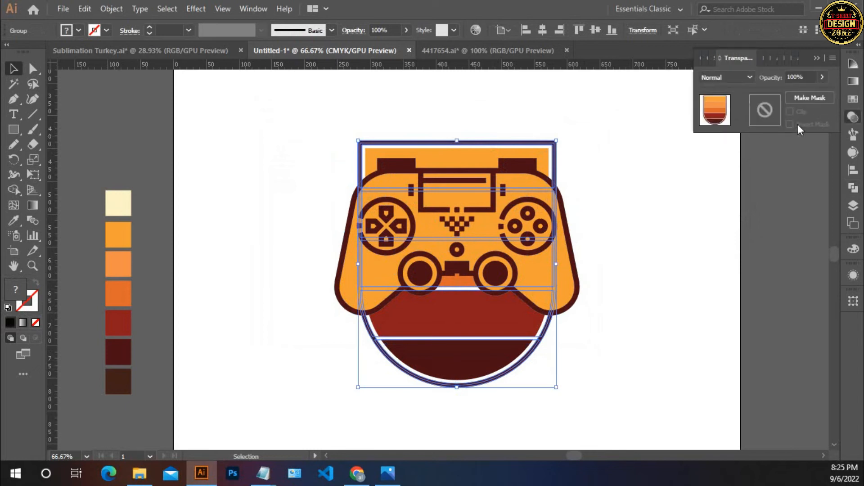
pyautogui.click(800, 98)
pyautogui.click(767, 110)
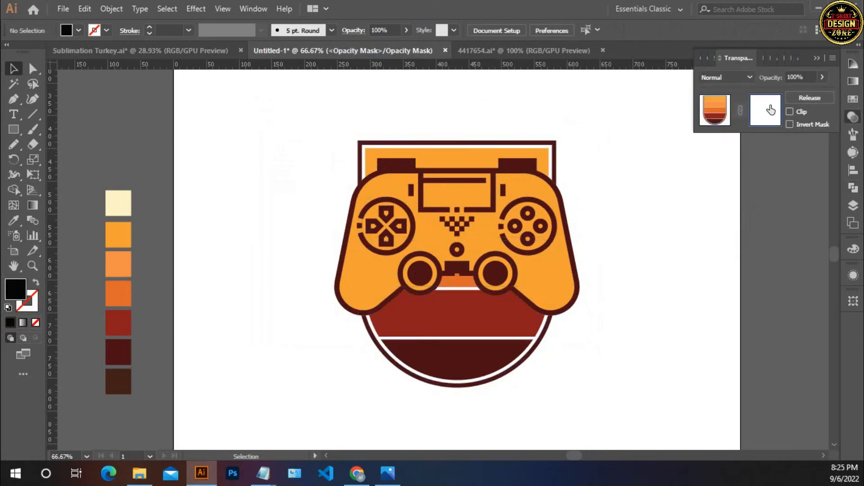
pyautogui.hotkey('ctrl', 'f')
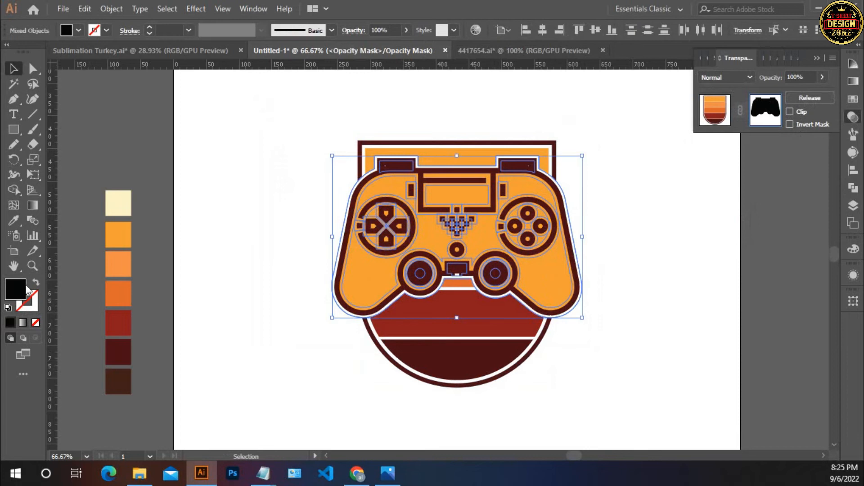
# Set the fill of the pasted mask shapes to black, return from the mask to the artwork, and deselect everything.
pyautogui.doubleClick(21, 290)
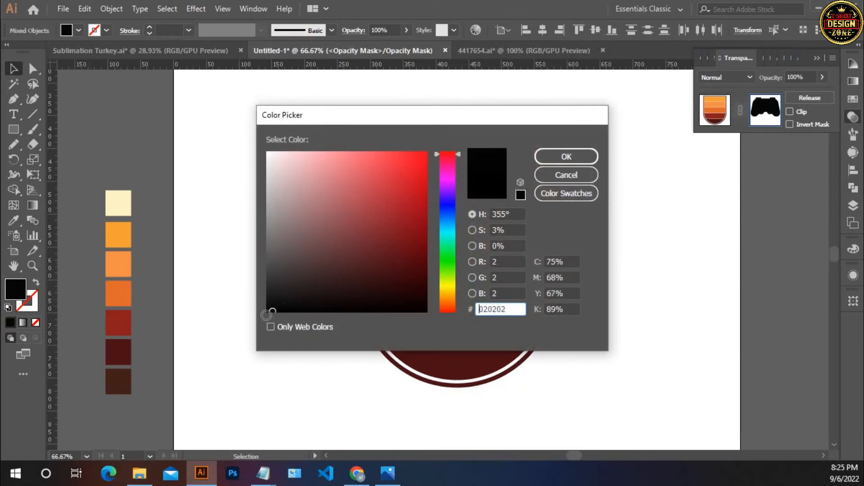
pyautogui.click(573, 158)
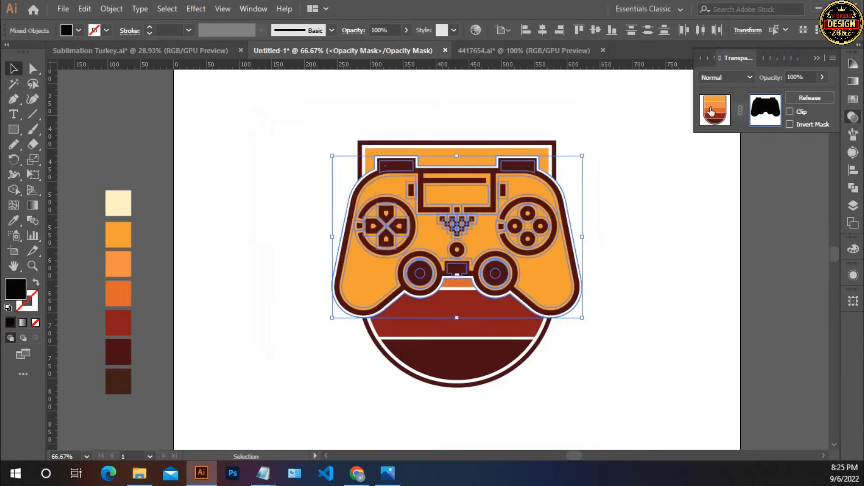
pyautogui.click(715, 110)
pyautogui.click(669, 220)
pyautogui.hotkey('ctrl', '0')
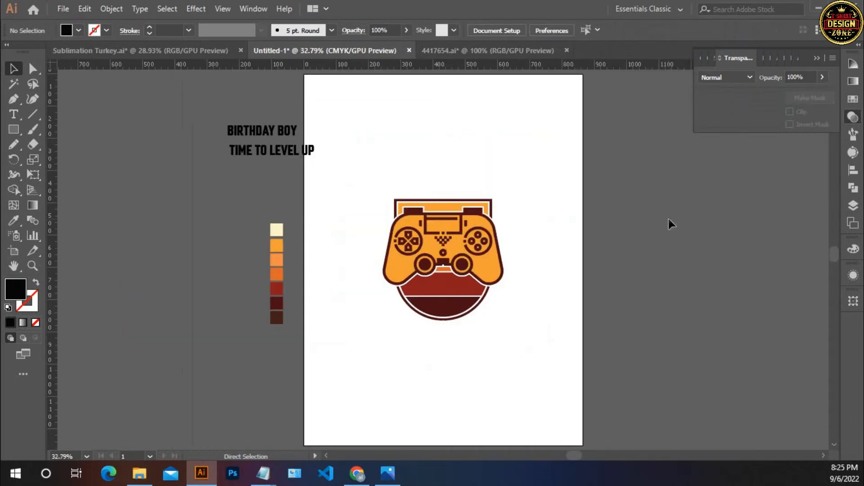
# Examine the gap between the controller's lower edge and the badge bands up close.
pyautogui.click(496, 280)
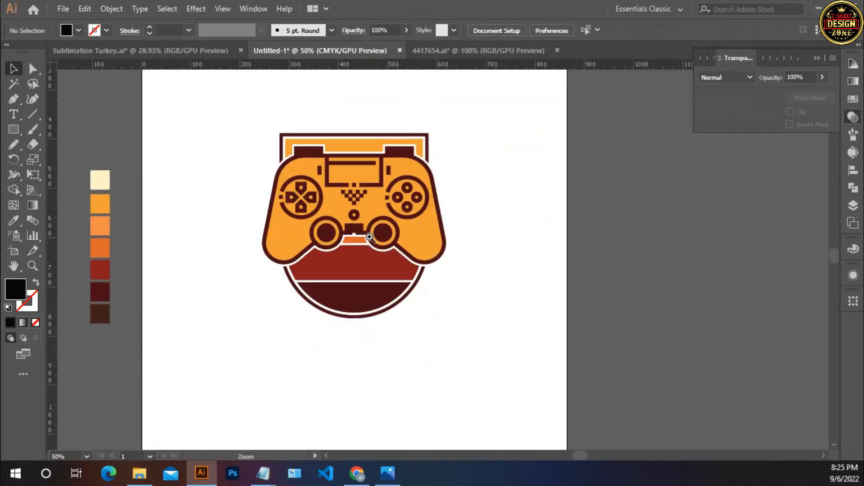
pyautogui.click(396, 233)
pyautogui.click(395, 233)
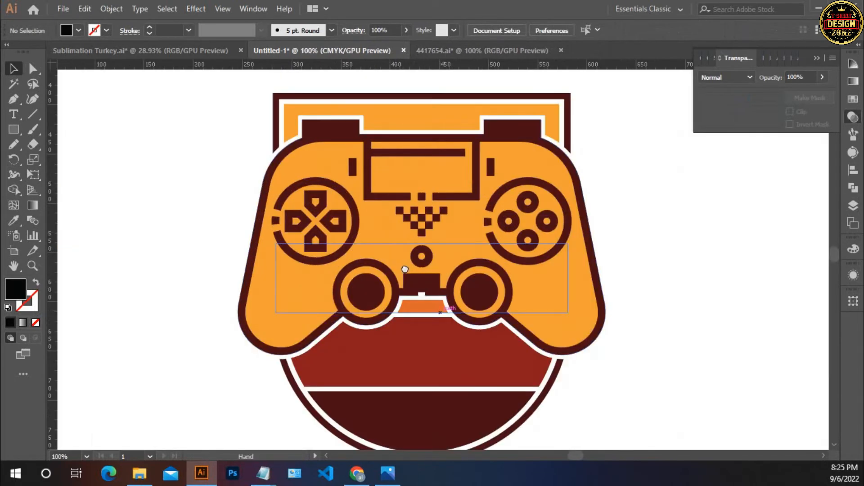
pyautogui.moveTo(339, 324); pyautogui.dragTo(323, 310)
pyautogui.click(389, 301)
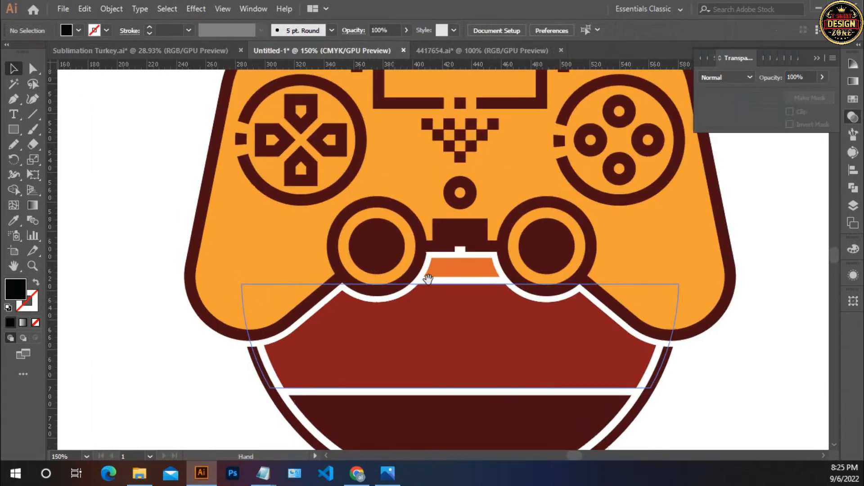
pyautogui.press('space')
pyautogui.moveTo(472, 325); pyautogui.dragTo(451, 261)
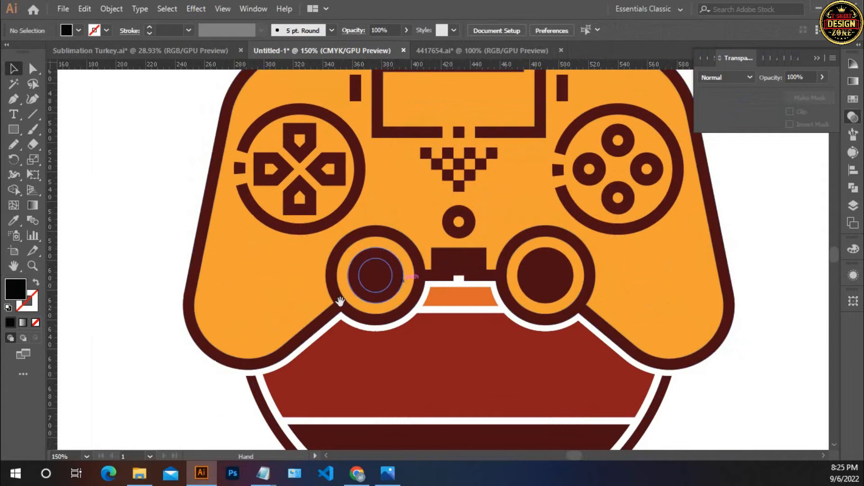
pyautogui.moveTo(339, 301); pyautogui.dragTo(342, 294)
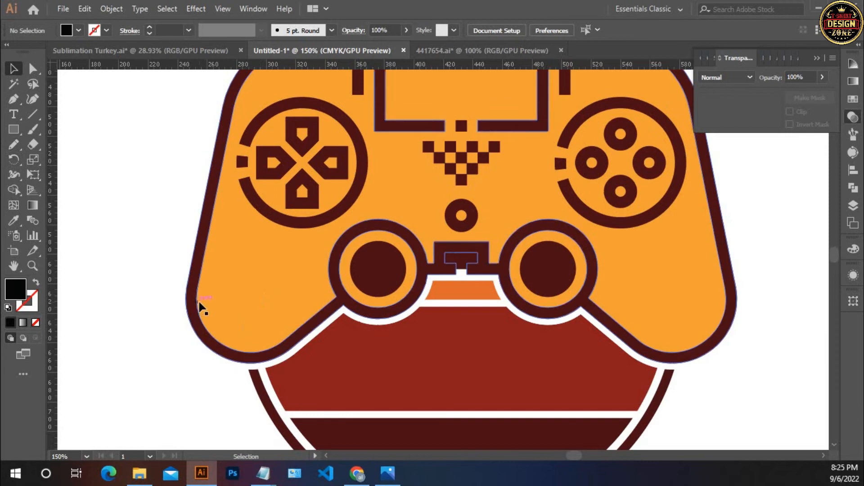
# Draw the curved lower outline of a shading shape inside the controller's left grip with the Pen tool.
pyautogui.press('p')
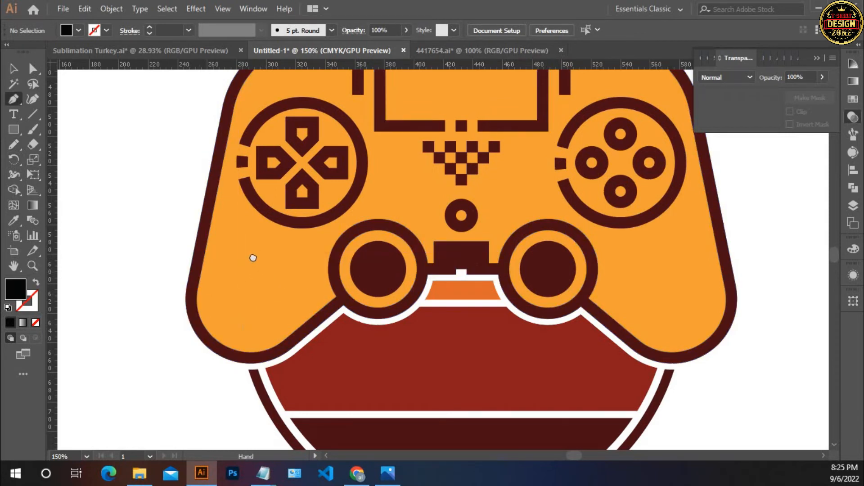
pyautogui.moveTo(238, 270); pyautogui.dragTo(255, 248)
pyautogui.keyDown('ctrl'); pyautogui.click(284, 260); pyautogui.keyUp('ctrl')
pyautogui.moveTo(400, 231); pyautogui.dragTo(384, 243)
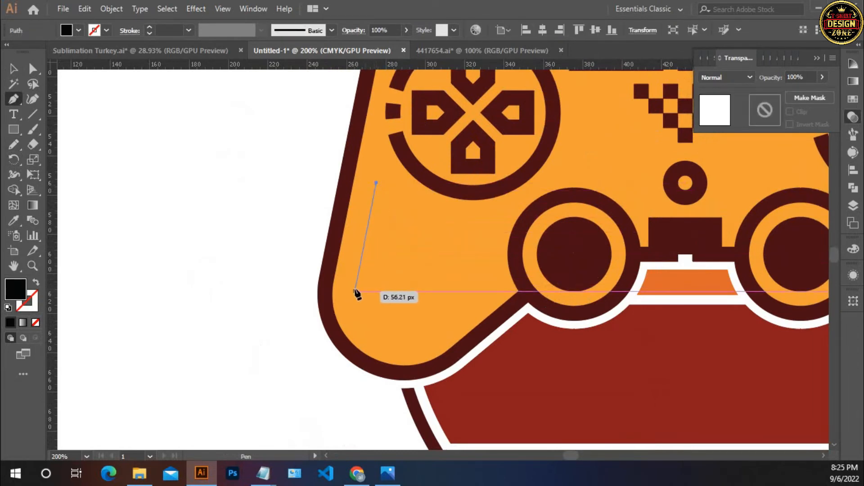
pyautogui.moveTo(359, 306); pyautogui.dragTo(359, 315)
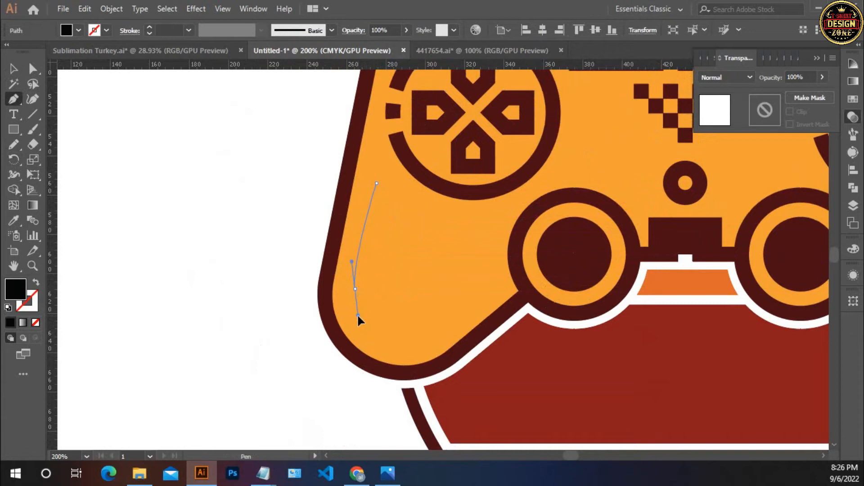
pyautogui.hscroll(3, 357, 333)
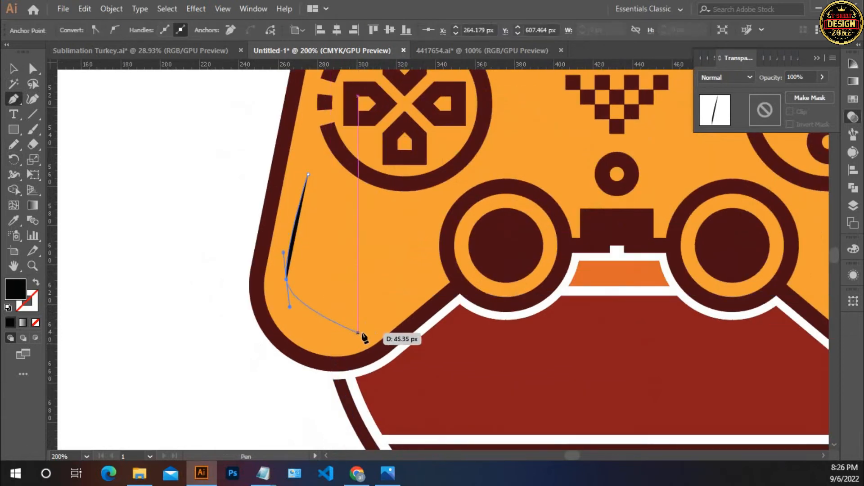
pyautogui.moveTo(399, 323); pyautogui.dragTo(421, 322)
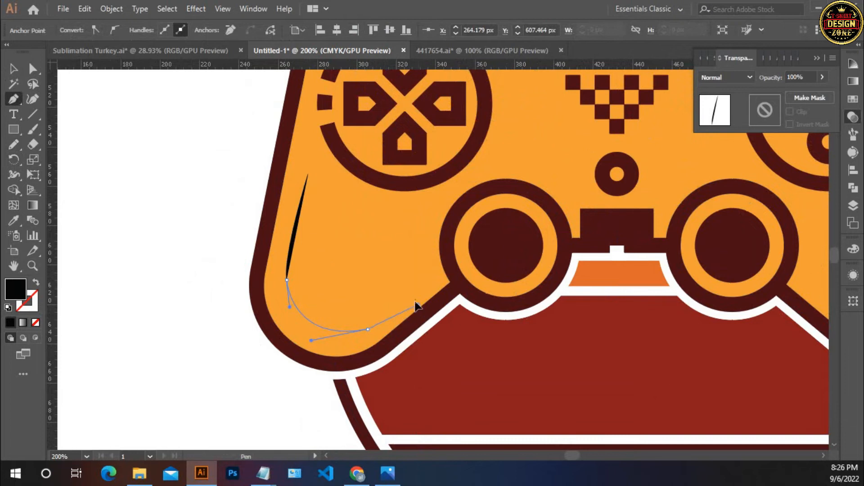
pyautogui.moveTo(415, 302); pyautogui.dragTo(418, 304)
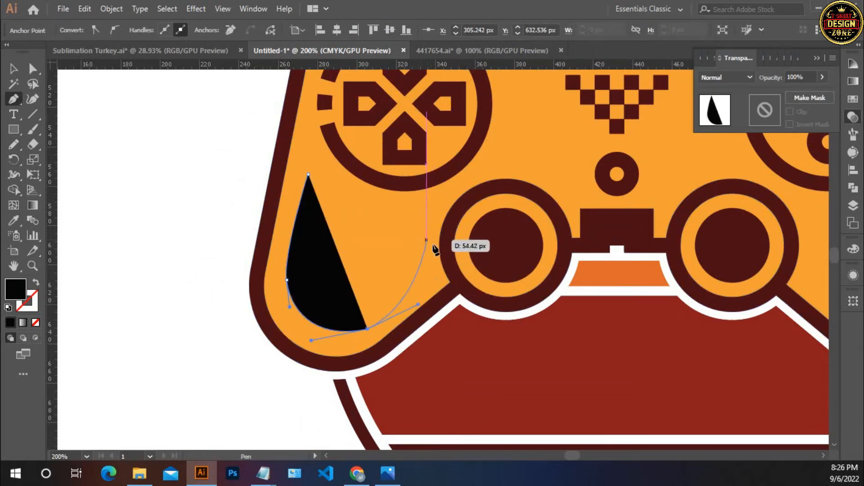
pyautogui.click(397, 320)
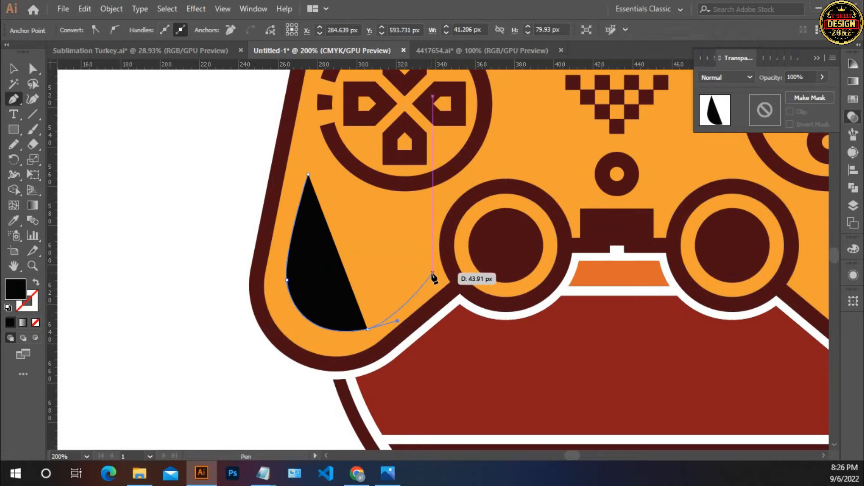
pyautogui.click(432, 274)
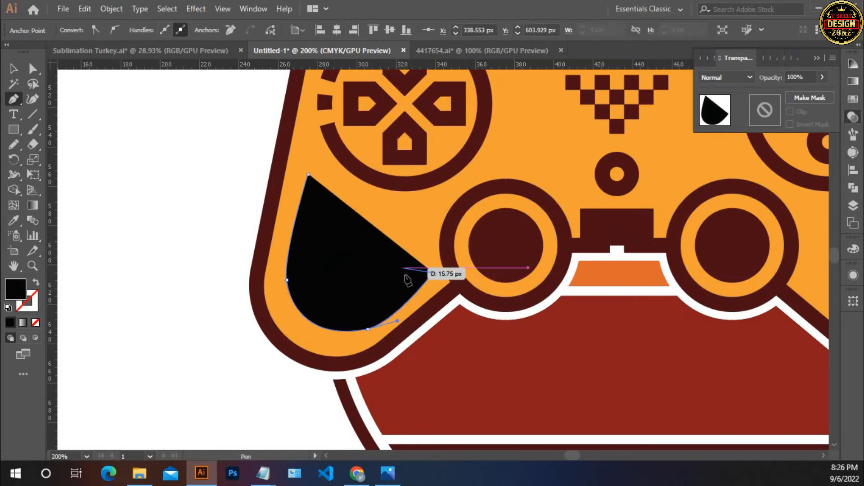
# Add a row of jagged spikes along the shading shape's upper edge, close the path at its starting point and deselect it.
pyautogui.scroll(3, 408, 282)
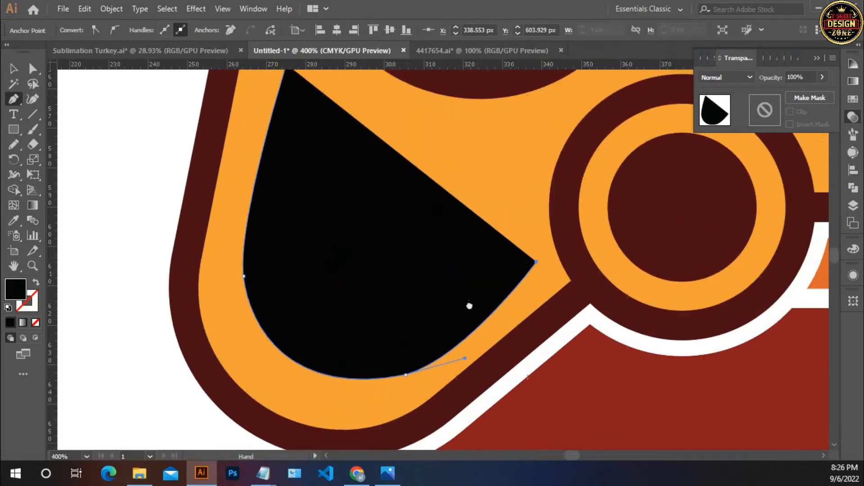
pyautogui.click(491, 316)
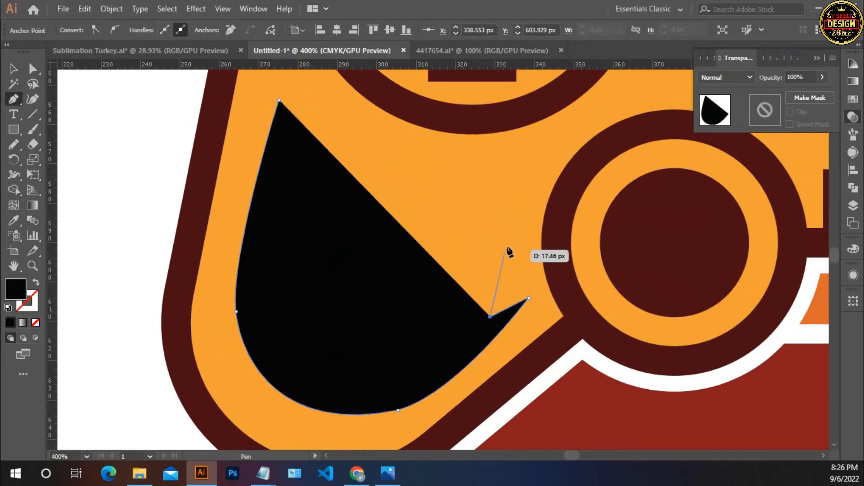
pyautogui.click(516, 243)
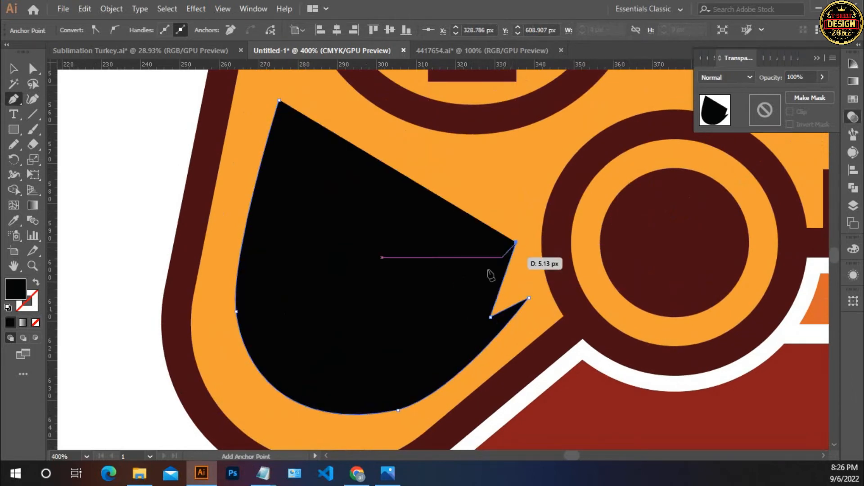
pyautogui.click(449, 290)
pyautogui.click(495, 212)
pyautogui.click(423, 272)
pyautogui.click(479, 185)
pyautogui.click(406, 241)
pyautogui.click(453, 162)
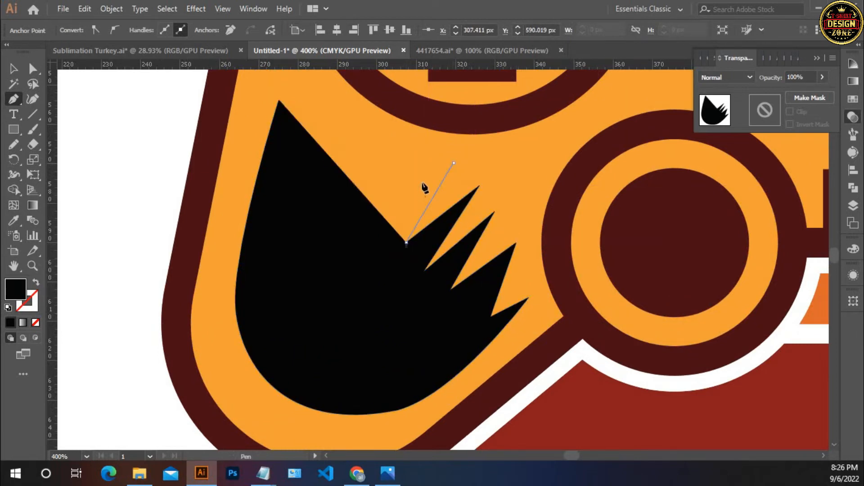
pyautogui.click(376, 225)
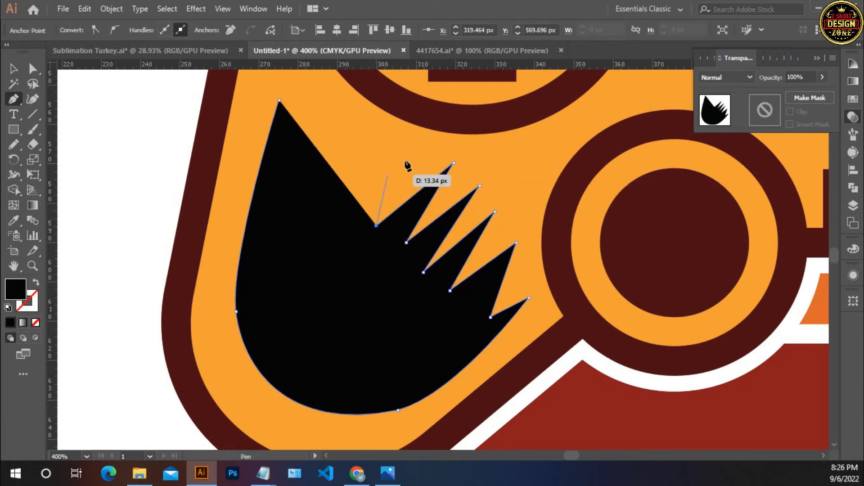
pyautogui.moveTo(326, 204); pyautogui.dragTo(380, 140)
pyautogui.click(297, 194)
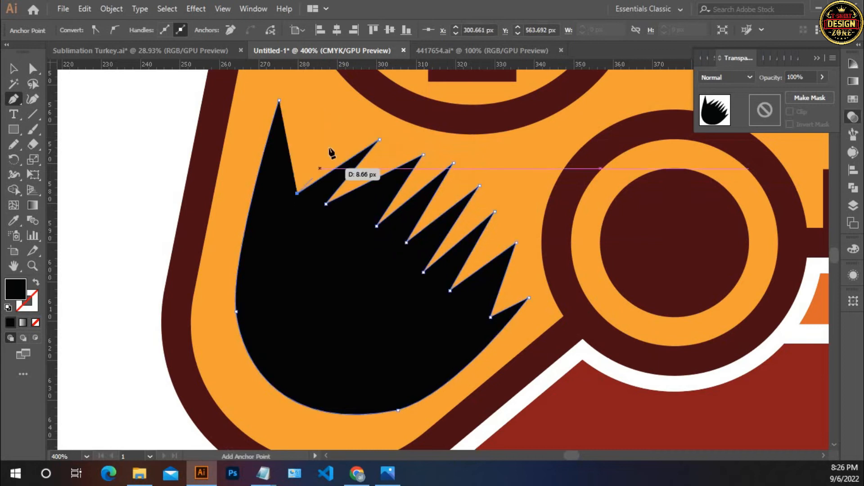
pyautogui.click(331, 107)
pyautogui.click(274, 180)
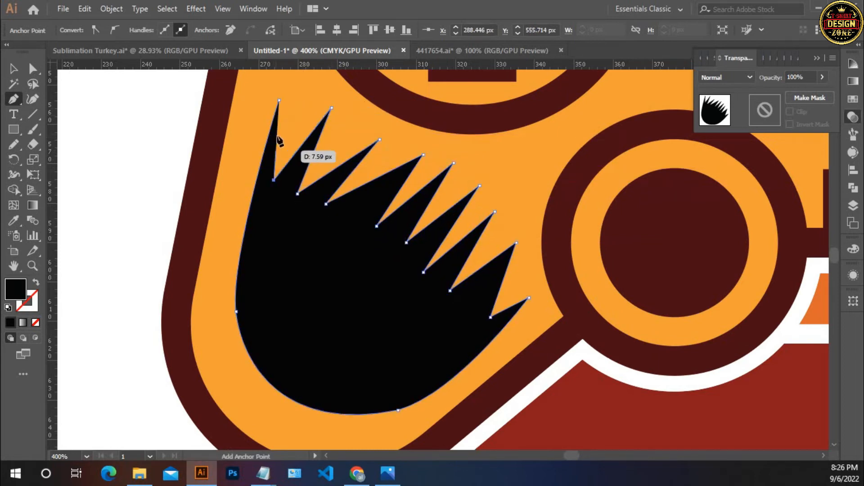
pyautogui.click(279, 101)
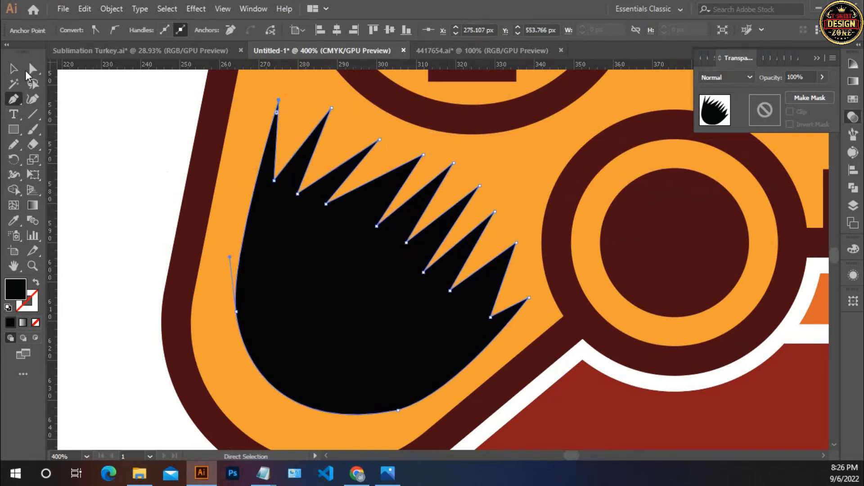
pyautogui.press('v')
pyautogui.click(111, 141)
# Fill the spiky grip shape with the dark maroon sampled from the badge's lowest band, and deselect it.
pyautogui.hotkey('ctrl', '0')
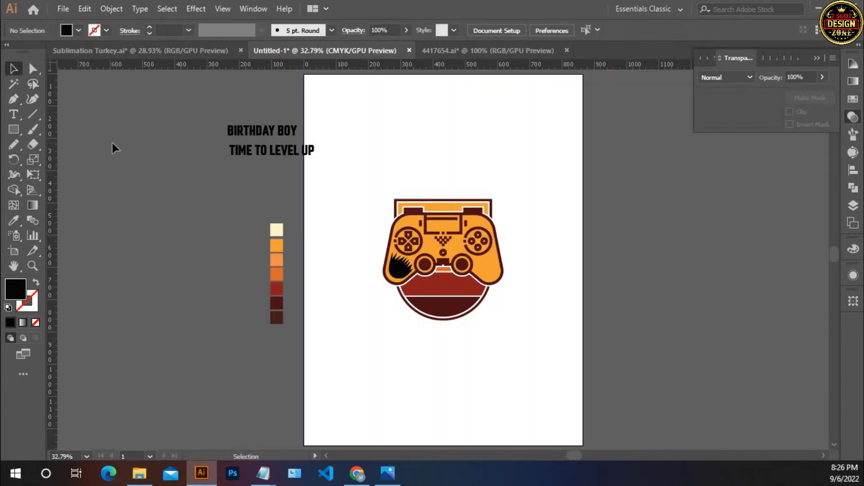
pyautogui.scroll(3, 419, 270)
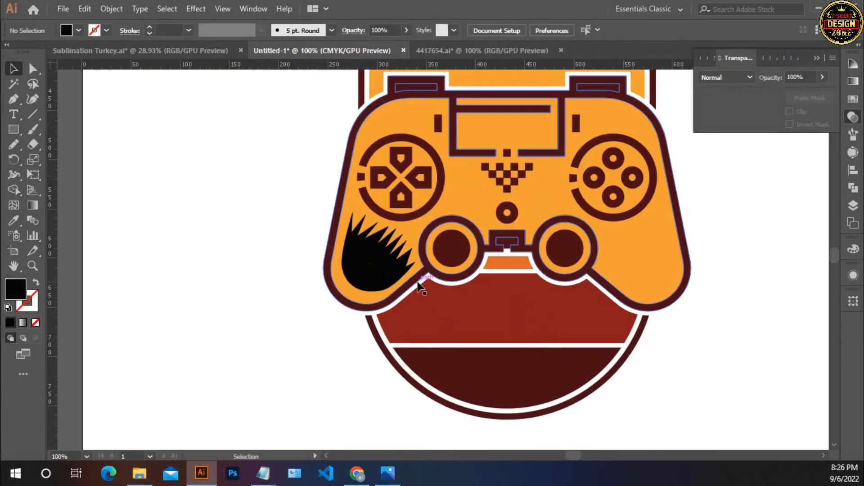
pyautogui.click(399, 252)
pyautogui.press('i')
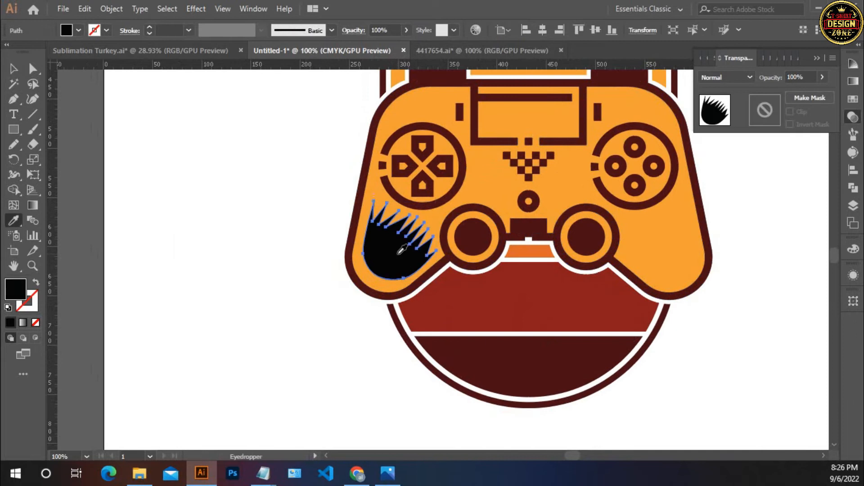
pyautogui.click(506, 368)
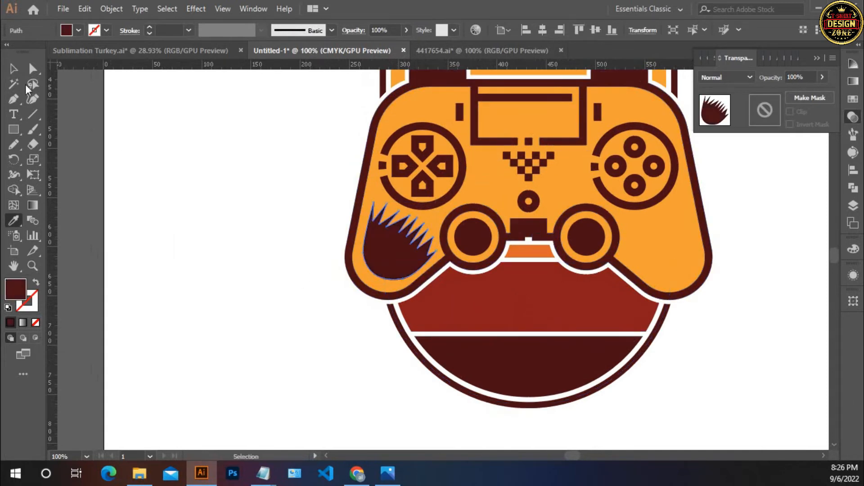
pyautogui.click(13, 68)
pyautogui.click(340, 300)
pyautogui.moveTo(339, 299); pyautogui.dragTo(210, 291)
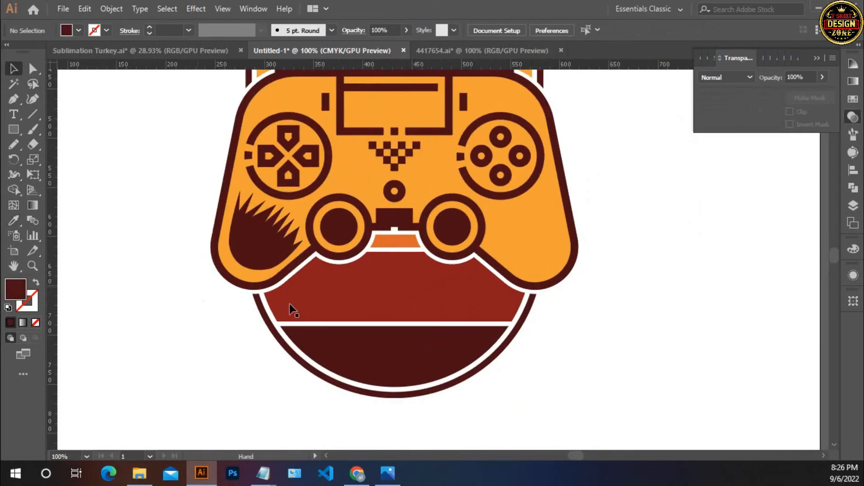
# Create a copy of the spiky shape reflected across the vertical axis and place it in the controller's right grip.
pyautogui.rightClick(253, 248)
pyautogui.moveTo(369, 382)
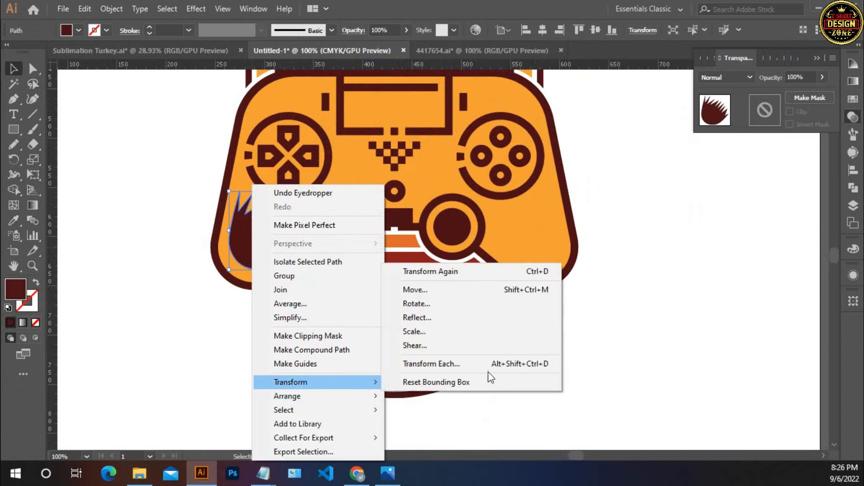
pyautogui.click(454, 322)
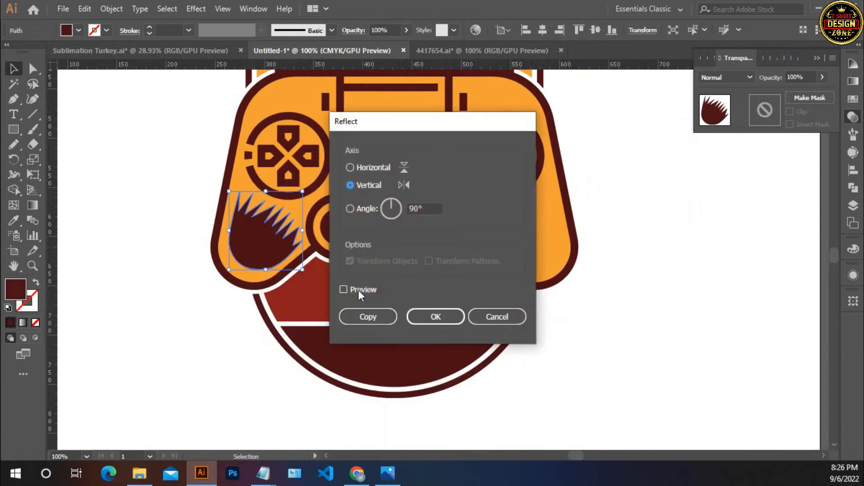
pyautogui.click(356, 289)
pyautogui.click(363, 315)
pyautogui.moveTo(276, 253); pyautogui.dragTo(534, 269)
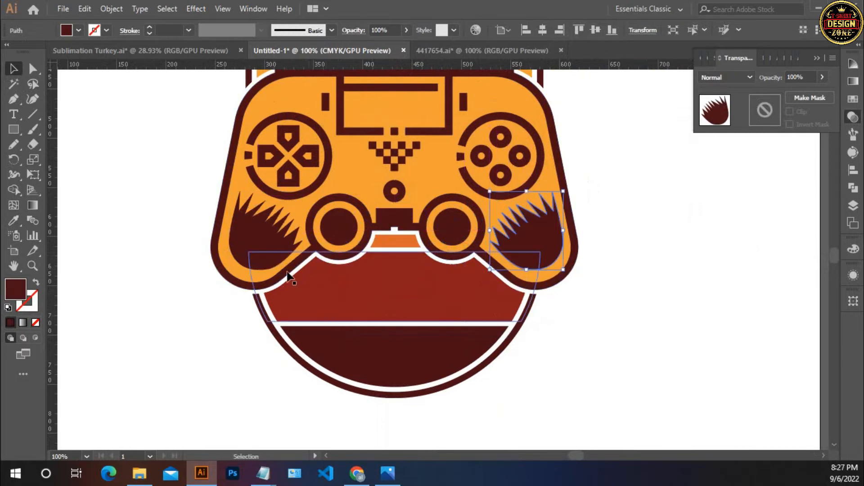
# Group the two spiky grip shapes, centre the group horizontally, and deselect it.
pyautogui.keyDown('shift'); pyautogui.click(247, 243); pyautogui.keyUp('shift')
pyautogui.hotkey('ctrl', 'g')
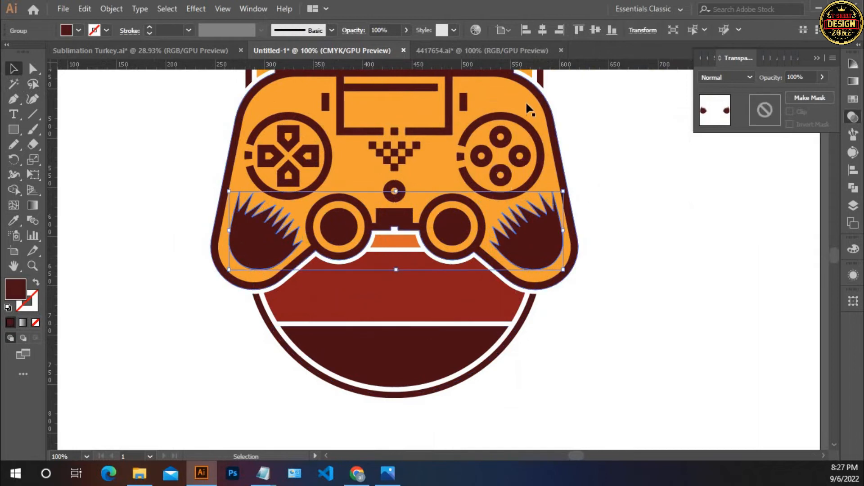
pyautogui.click(543, 30)
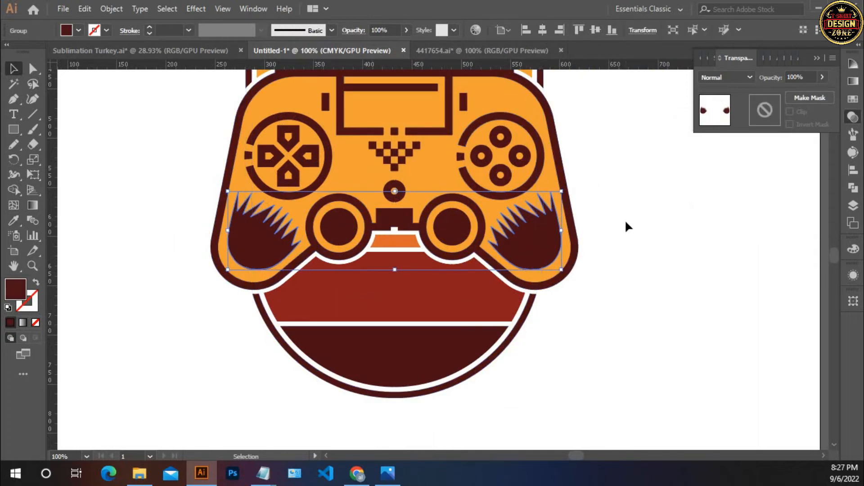
pyautogui.click(616, 253)
pyautogui.press('space')
pyautogui.moveTo(466, 249); pyautogui.dragTo(485, 288)
pyautogui.press('space')
pyautogui.press('space')
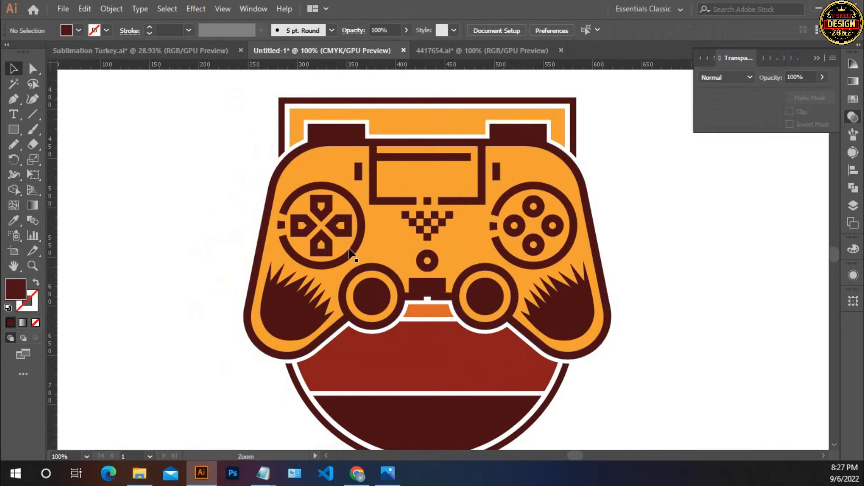
pyautogui.keyDown('ctrl'); pyautogui.click(352, 255); pyautogui.keyUp('ctrl')
pyautogui.moveTo(214, 253); pyautogui.dragTo(198, 292)
pyautogui.click(15, 131)
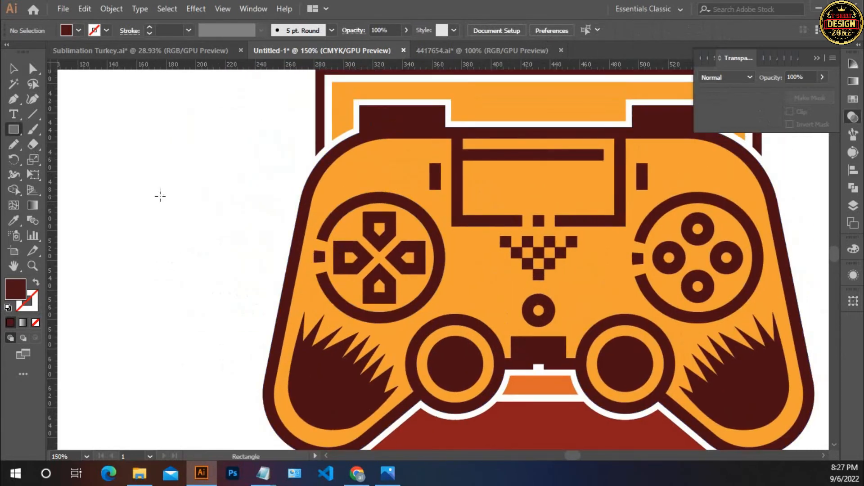
pyautogui.moveTo(177, 193); pyautogui.dragTo(207, 224)
pyautogui.hotkey('ctrl', 'z')
# Draw a dark maroon circle with the Ellipse tool on the blank area left of the controller.
pyautogui.click(13, 130)
pyautogui.click(70, 160)
pyautogui.moveTo(206, 198); pyautogui.dragTo(245, 236)
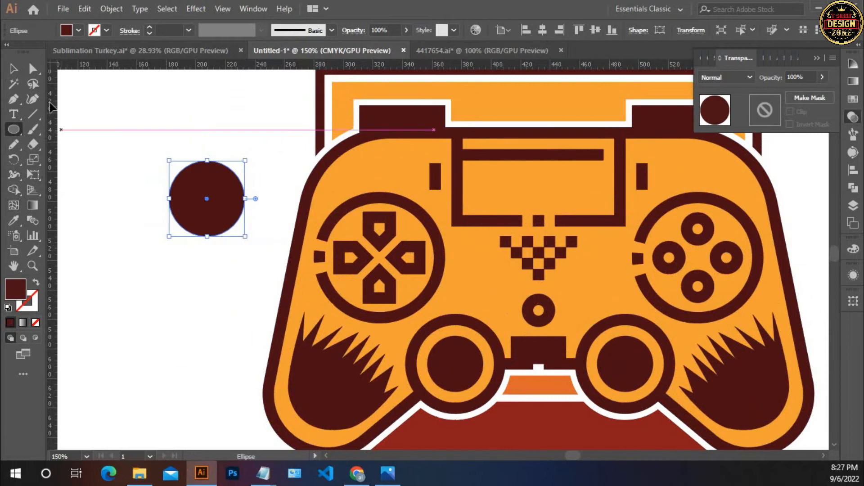
pyautogui.hscroll(1, 230, 140)
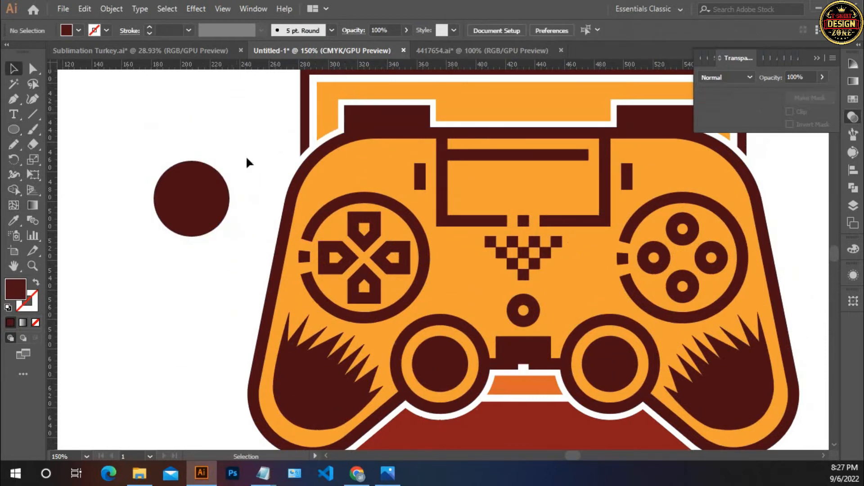
pyautogui.moveTo(269, 253)
pyautogui.mouseDown()
pyautogui.moveTo(285, 300)
pyautogui.moveTo(271, 265)
pyautogui.mouseUp()
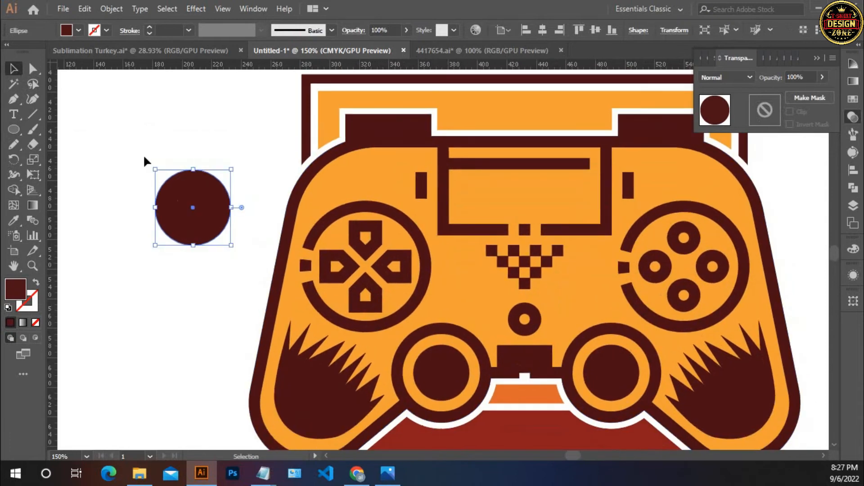
# Draw a narrow vertical rounded rectangle above and to the left of the maroon circle, and deselect it.
pyautogui.click(14, 127)
pyautogui.click(76, 144)
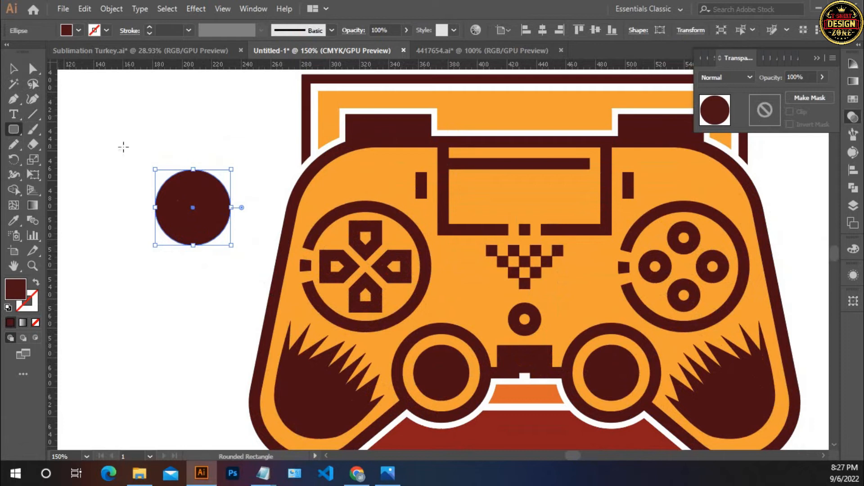
pyautogui.moveTo(132, 133); pyautogui.dragTo(139, 169)
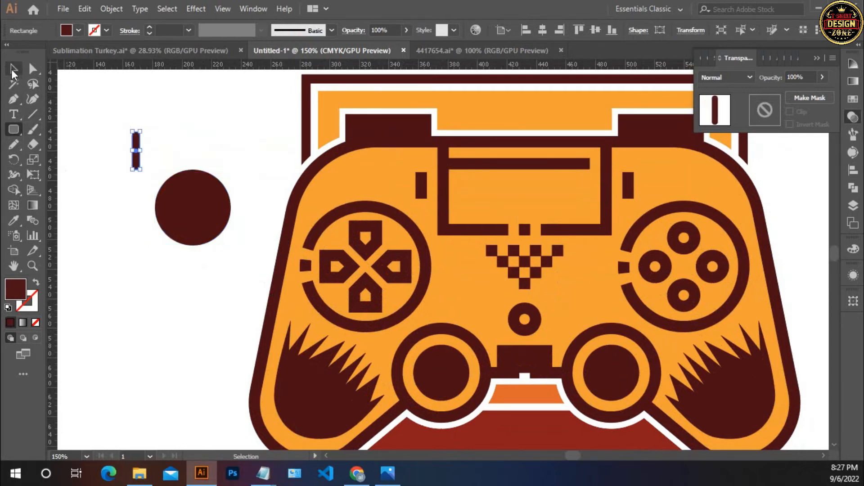
pyautogui.click(13, 71)
pyautogui.click(173, 157)
# Duplicate the narrow rounded bar a short distance to its right, level with the original.
pyautogui.keyDown('ctrl'); pyautogui.click(191, 218); pyautogui.keyUp('ctrl')
pyautogui.moveTo(341, 198); pyautogui.dragTo(276, 207)
pyautogui.click(304, 191)
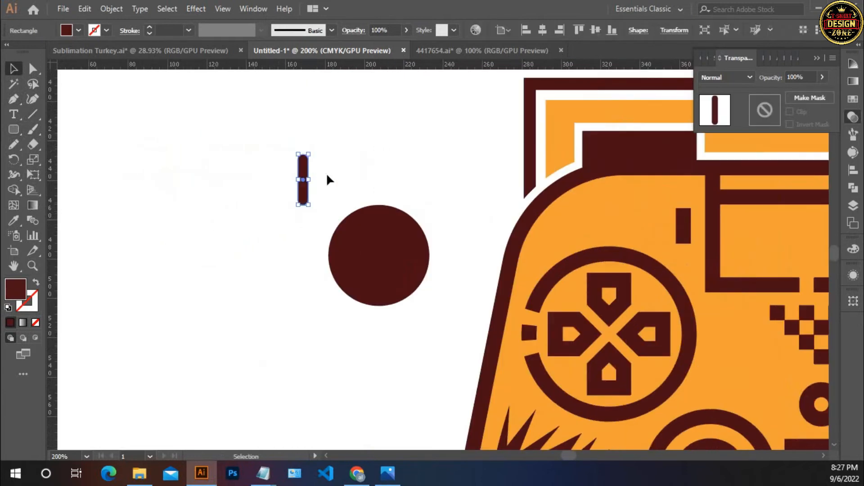
pyautogui.moveTo(304, 177); pyautogui.dragTo(320, 177)
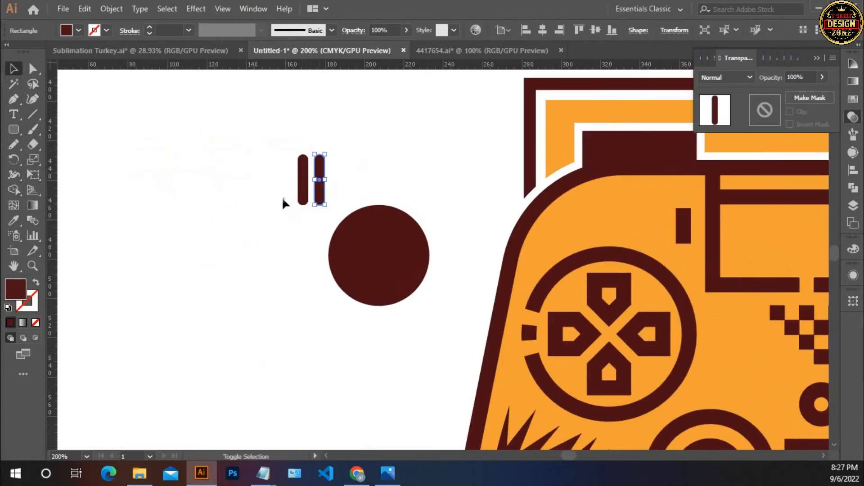
# Group the two narrow rounded bars and paste the cut group back in place in front of the circle.
pyautogui.click(310, 180)
pyautogui.press('a')
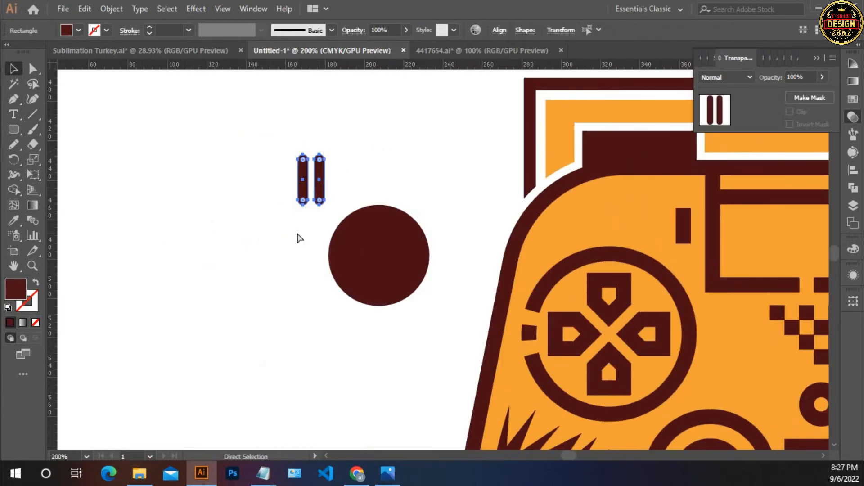
pyautogui.hotkey('ctrl', 'g')
pyautogui.moveTo(315, 291); pyautogui.dragTo(258, 267)
pyautogui.hotkey('ctrl', 'x')
pyautogui.hotkey('ctrl', 'f')
pyautogui.press('v')
# Centre the bar group horizontally and vertically on the maroon circle, and deselect both.
pyautogui.moveTo(214, 127); pyautogui.dragTo(349, 298)
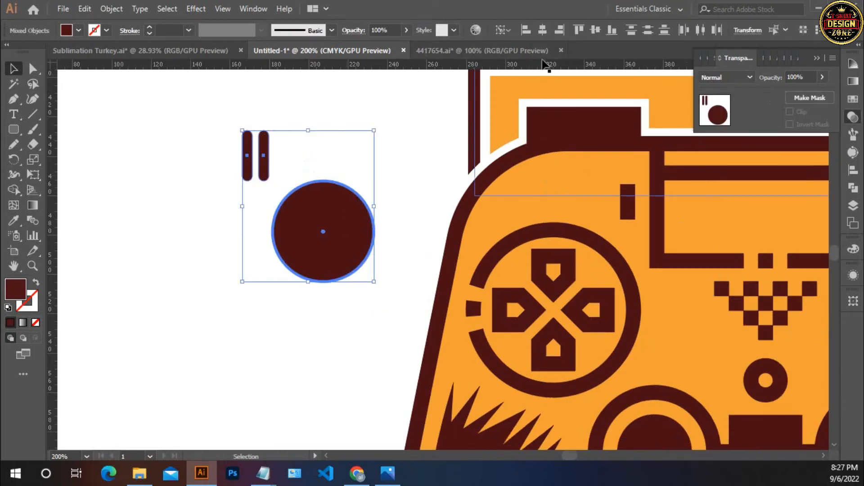
pyautogui.click(543, 30)
pyautogui.click(595, 30)
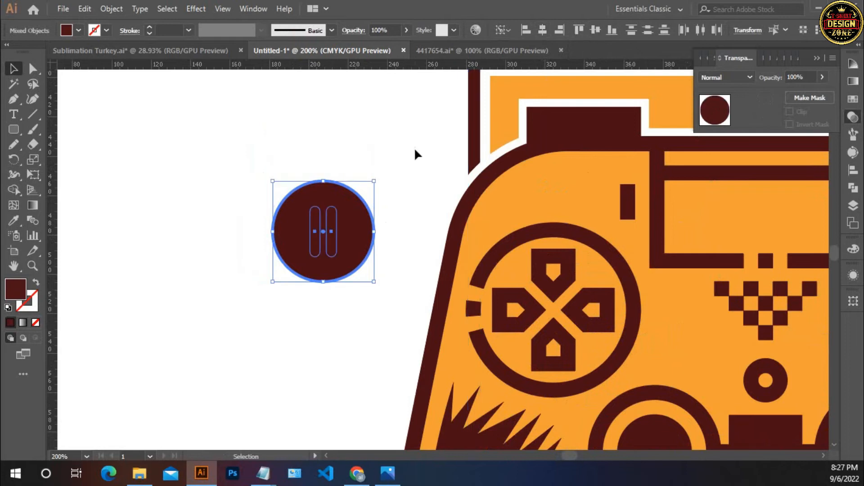
pyautogui.click(231, 163)
# Enlarge the bar group proportionally from its centre inside the maroon circle.
pyautogui.moveTo(231, 163); pyautogui.dragTo(327, 367)
pyautogui.press('a')
pyautogui.keyDown('ctrl'); pyautogui.click(363, 262); pyautogui.keyUp('ctrl')
pyautogui.keyDown('ctrl'); pyautogui.click(403, 293); pyautogui.keyUp('ctrl')
pyautogui.click(327, 367)
pyautogui.click(348, 245)
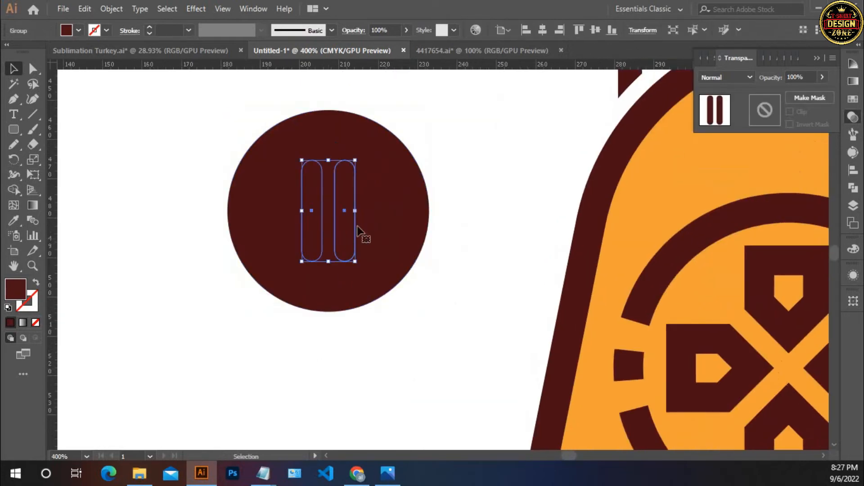
pyautogui.moveTo(356, 209); pyautogui.dragTo(362, 211)
# Cut both bars out of the circle with the Shape Builder to form a pause icon, and deselect it.
pyautogui.moveTo(209, 103); pyautogui.dragTo(366, 251)
pyautogui.hotkey('shift', 'm')
pyautogui.keyDown('alt'); pyautogui.click(348, 219); pyautogui.keyUp('alt')
pyautogui.keyDown('alt'); pyautogui.click(312, 219); pyautogui.keyUp('alt')
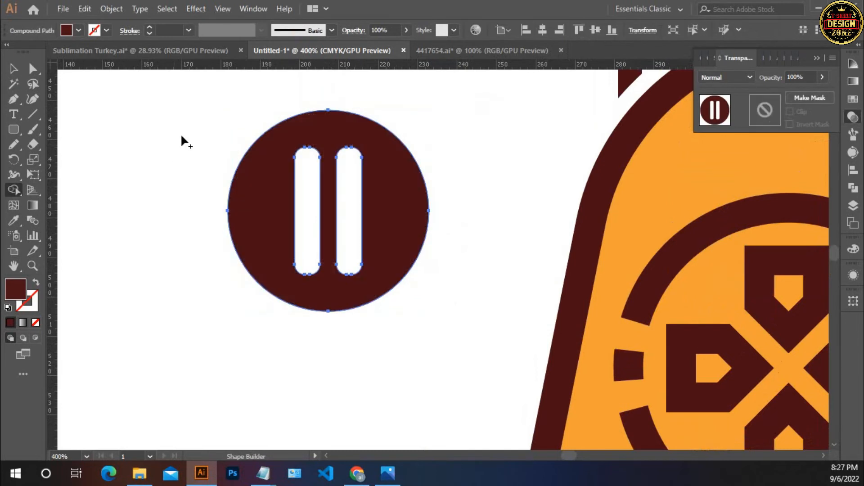
pyautogui.click(14, 69)
pyautogui.click(152, 171)
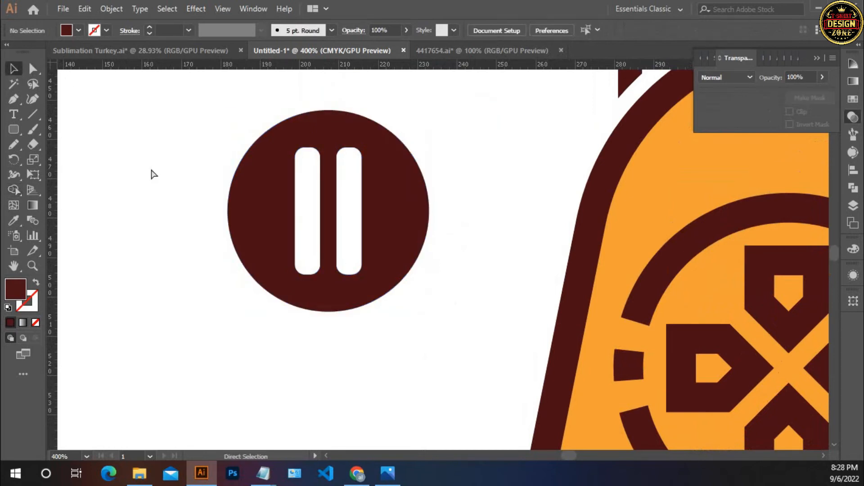
# Move the pause icon onto the rectangular panel at the controller's upper centre.
pyautogui.hotkey('ctrl', '0')
pyautogui.keyDown('ctrl'); pyautogui.click(379, 256); pyautogui.keyUp('ctrl')
pyautogui.keyDown('ctrl'); pyautogui.click(417, 238); pyautogui.keyUp('ctrl')
pyautogui.keyDown('ctrl'); pyautogui.click(415, 238); pyautogui.keyUp('ctrl')
pyautogui.moveTo(528, 281); pyautogui.dragTo(236, 279)
pyautogui.moveTo(226, 246); pyautogui.dragTo(452, 280)
pyautogui.click(636, 217)
# Nudge the pause icon down so it sits midway between the panel's horizontal bar and lower edge.
pyautogui.keyDown('ctrl'); pyautogui.click(446, 252); pyautogui.keyUp('ctrl')
pyautogui.keyDown('ctrl'); pyautogui.click(445, 251); pyautogui.keyUp('ctrl')
pyautogui.keyDown('ctrl'); pyautogui.click(443, 250); pyautogui.keyUp('ctrl')
pyautogui.click(436, 219)
pyautogui.moveTo(485, 229); pyautogui.dragTo(445, 243)
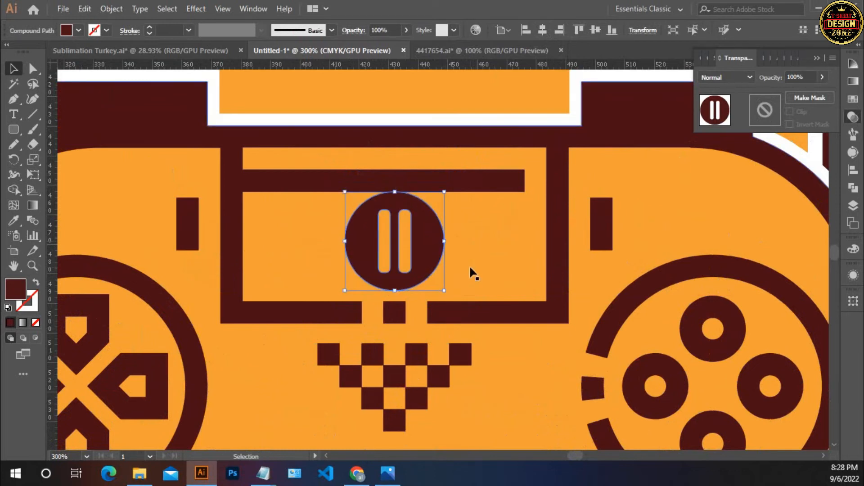
pyautogui.press('Down')
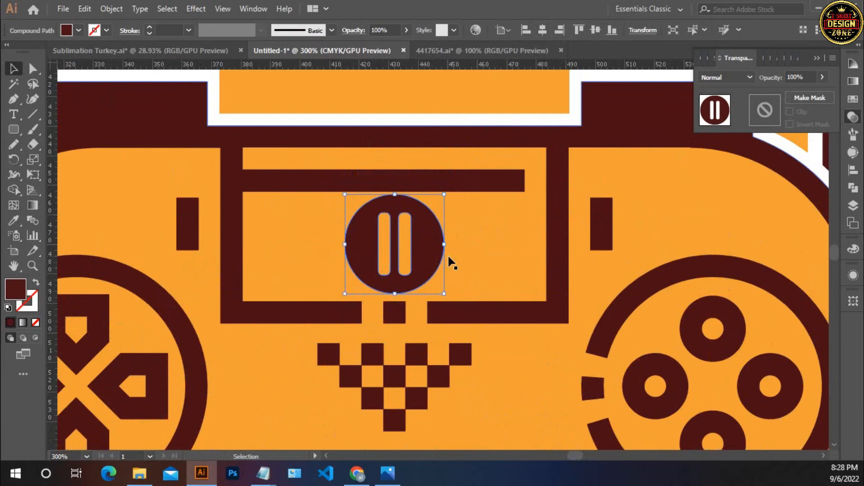
pyautogui.press('Down')
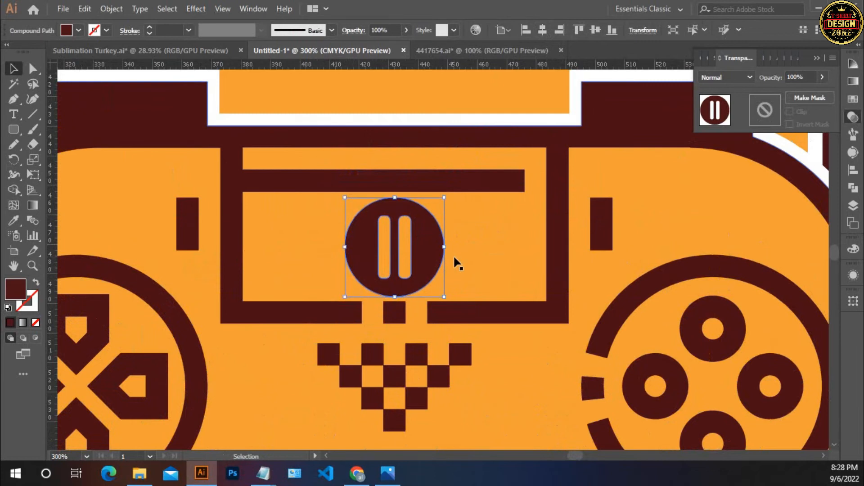
pyautogui.click(496, 228)
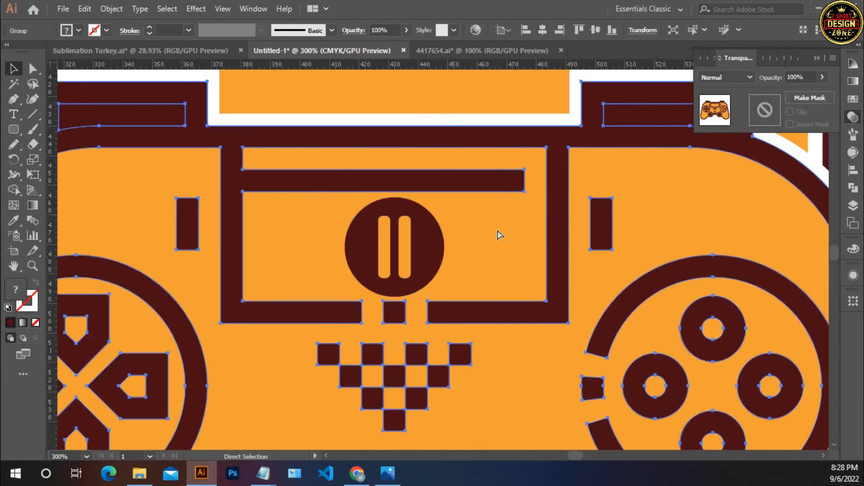
pyautogui.hotkey('ctrl', '0')
pyautogui.click(569, 276)
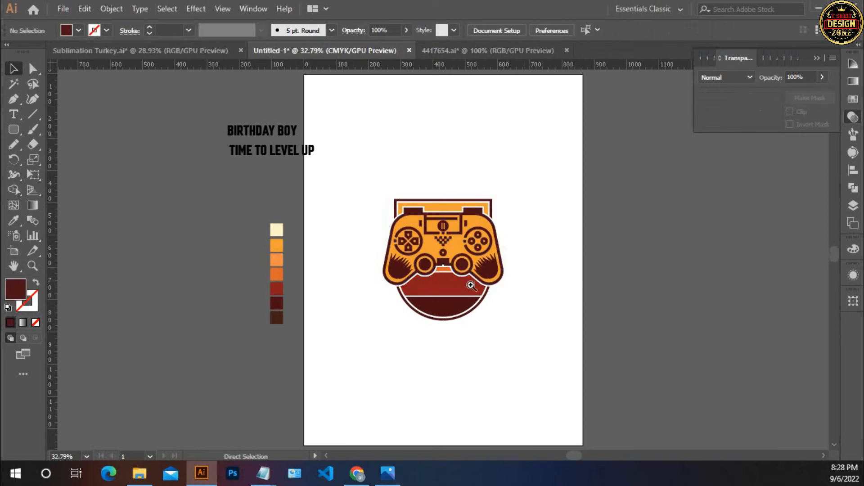
# Group the badge and controller artwork, expand the group, and deselect it.
pyautogui.keyDown('ctrl'); pyautogui.click(485, 295); pyautogui.keyUp('ctrl')
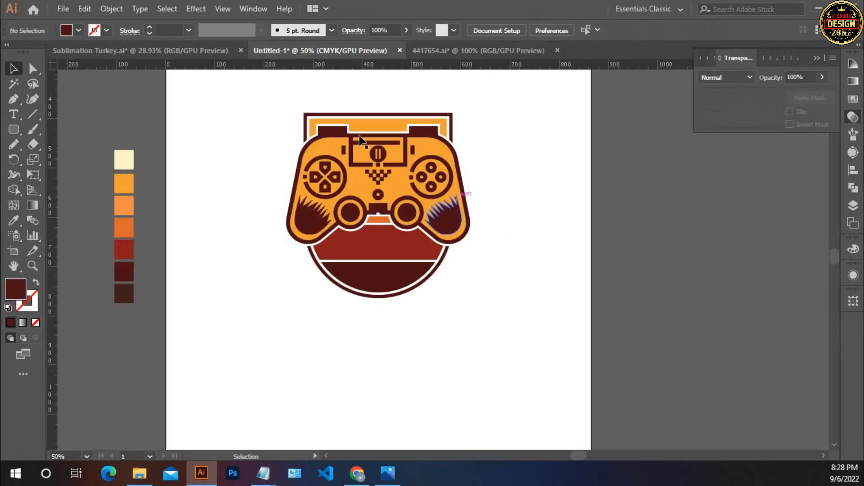
pyautogui.moveTo(469, 320); pyautogui.dragTo(469, 320)
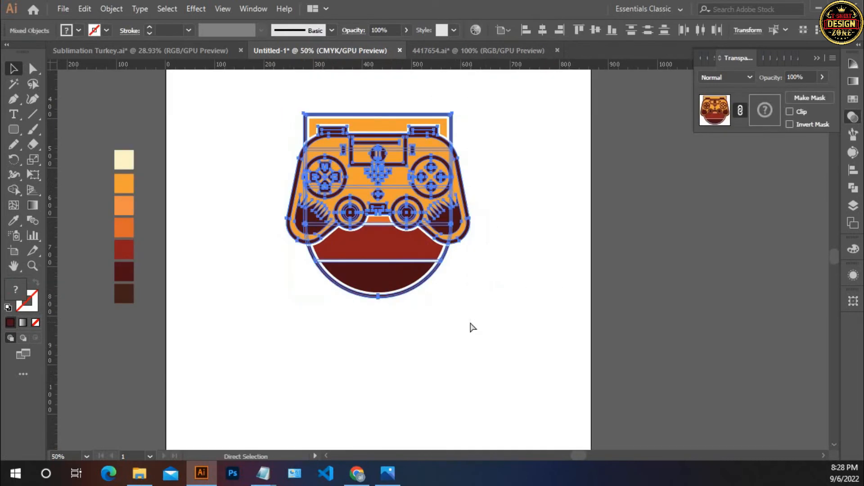
pyautogui.click(109, 5)
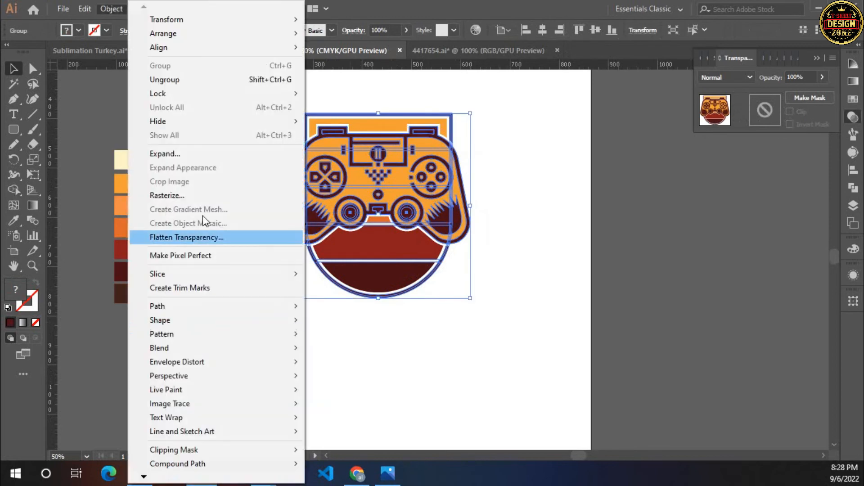
pyautogui.click(154, 153)
pyautogui.click(109, 8)
pyautogui.click(154, 150)
pyautogui.click(470, 360)
pyautogui.hotkey('ctrl', '0')
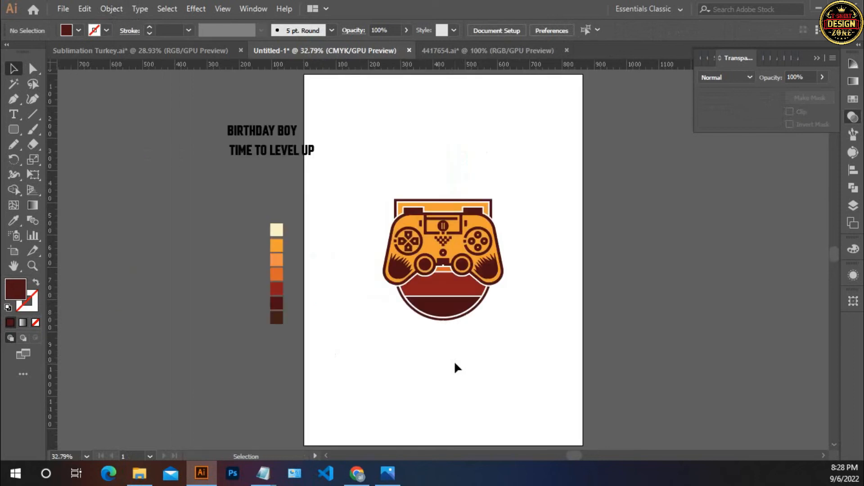
# Duplicate the BIRTHDAY BOY and TIME TO LEVEL UP text from the pasteboard onto the artboard above the controller.
pyautogui.keyDown('ctrl'); pyautogui.click(362, 248); pyautogui.keyUp('ctrl')
pyautogui.moveTo(353, 228); pyautogui.dragTo(328, 278)
pyautogui.moveTo(388, 180); pyautogui.dragTo(300, 185)
pyautogui.click(300, 185)
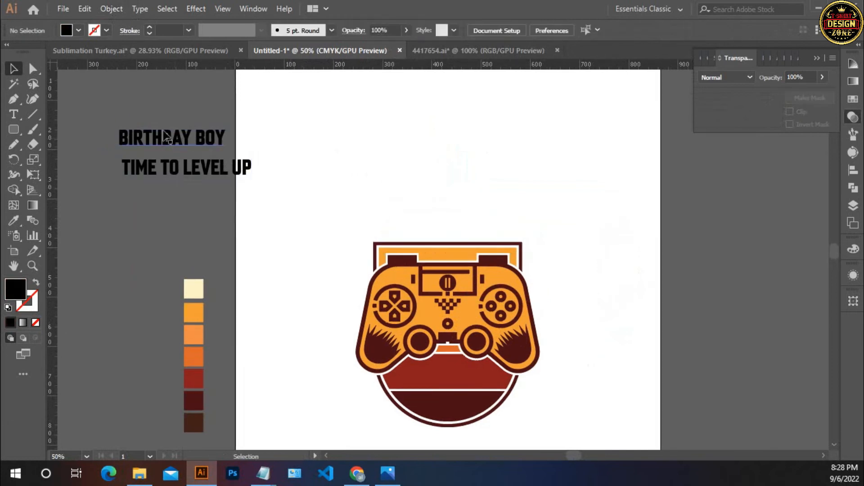
pyautogui.moveTo(195, 166); pyautogui.dragTo(430, 197)
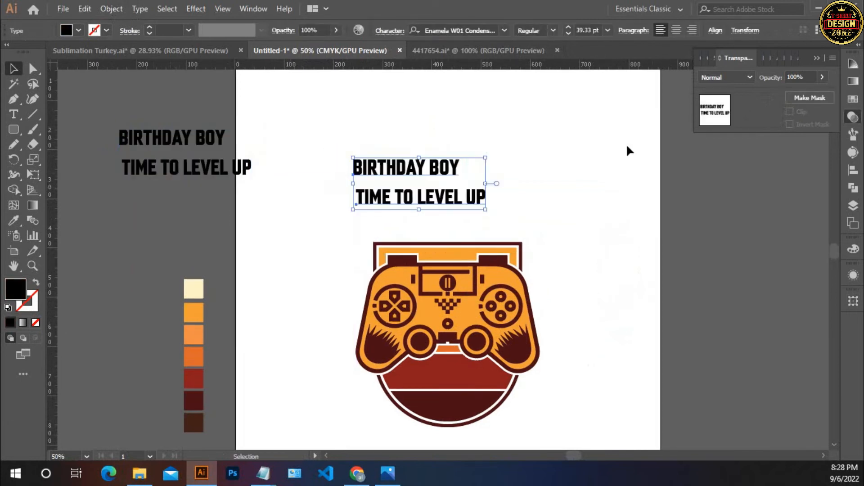
# Move the copied TIME TO LEVEL UP line below the badge and BIRTHDAY BOY just above it.
pyautogui.click(476, 182)
pyautogui.moveTo(476, 181); pyautogui.dragTo(431, 424)
pyautogui.moveTo(392, 129); pyautogui.dragTo(429, 184)
pyautogui.moveTo(555, 250); pyautogui.dragTo(524, 233)
# Place vertical guides along both outer side edges of the controller artwork.
pyautogui.moveTo(231, 212); pyautogui.dragTo(512, 342)
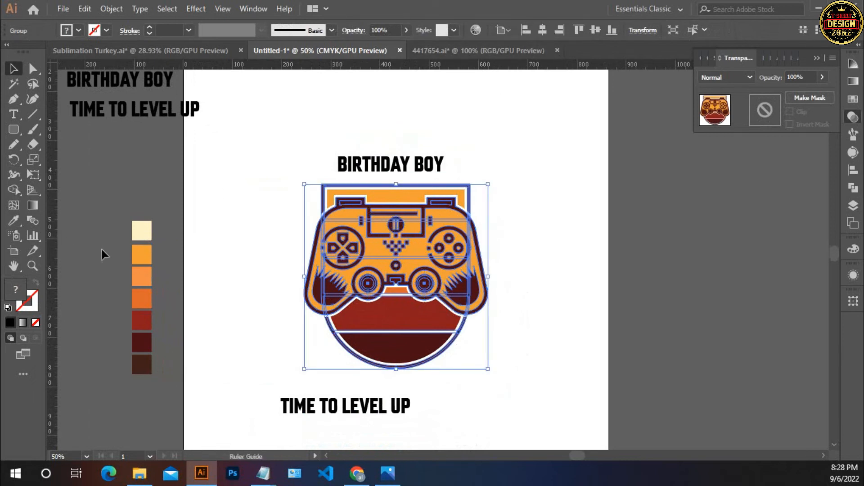
pyautogui.moveTo(102, 250); pyautogui.dragTo(532, 254)
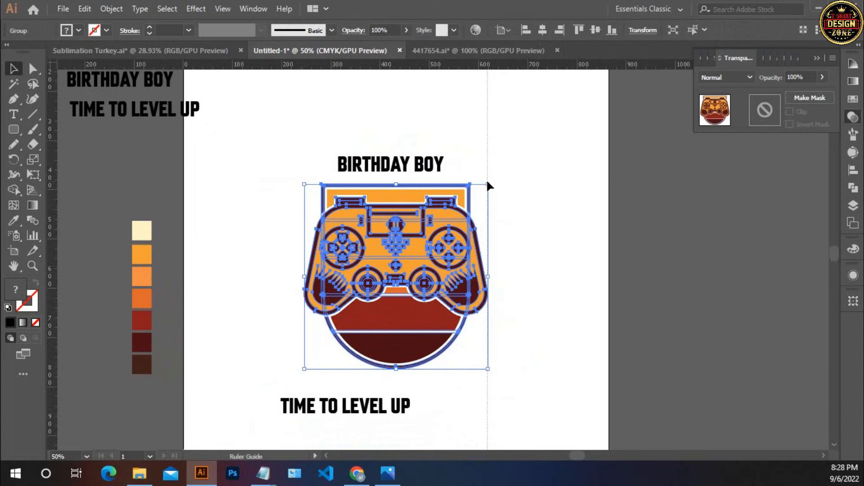
pyautogui.moveTo(487, 185); pyautogui.dragTo(487, 186)
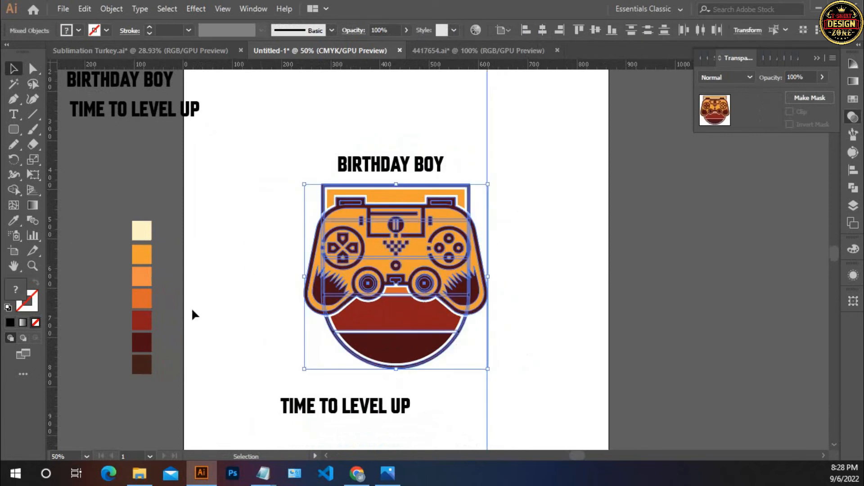
pyautogui.moveTo(54, 242); pyautogui.dragTo(270, 308)
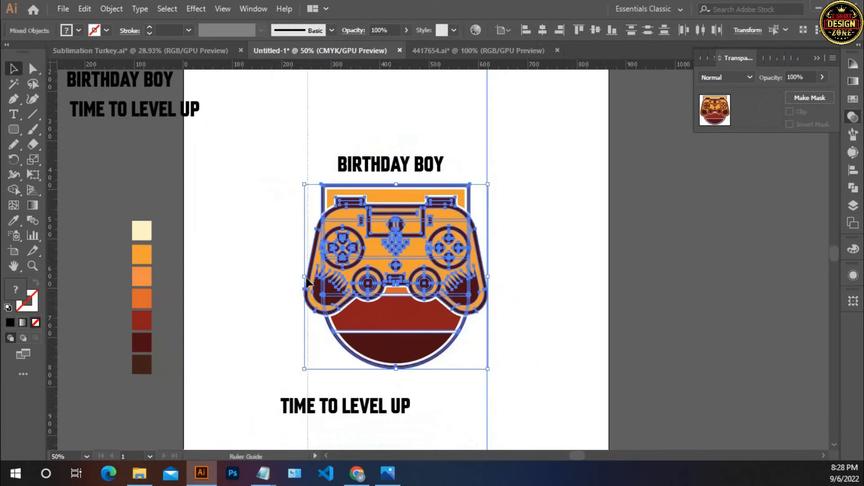
pyautogui.moveTo(304, 282); pyautogui.dragTo(304, 282)
pyautogui.click(291, 279)
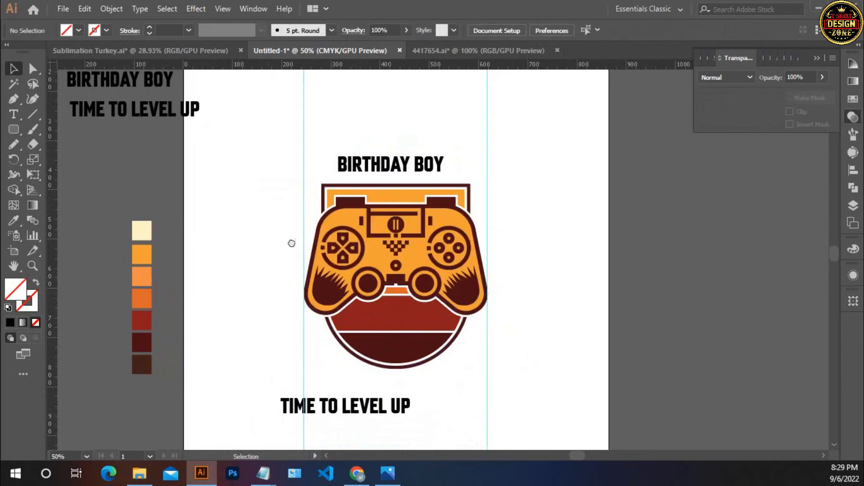
# Select the two vertical guides and lock them.
pyautogui.scroll(3, 241, 158)
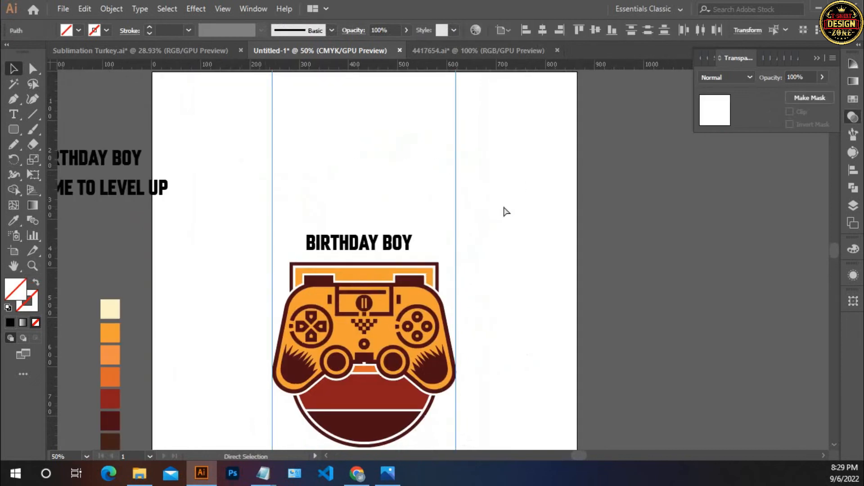
pyautogui.hotkey('ctrl', '2')
pyautogui.press('space')
pyautogui.scroll(-3, 559, 293)
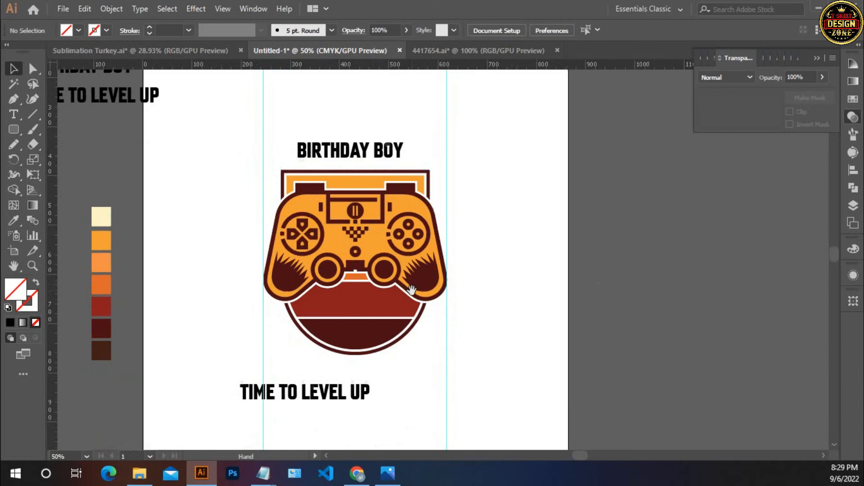
# Duplicate the TIME TO LEVEL UP line directly beneath the original below the badge.
pyautogui.moveTo(370, 379); pyautogui.dragTo(368, 347)
pyautogui.keyDown('ctrl'); pyautogui.click(364, 310); pyautogui.keyUp('ctrl')
pyautogui.moveTo(353, 300); pyautogui.dragTo(435, 321)
pyautogui.click(412, 398)
# Shorten the upper text line to TIME TO and replace the lower line's text with LEVEL UP.
pyautogui.doubleClick(383, 284)
pyautogui.moveTo(381, 279); pyautogui.dragTo(491, 297)
pyautogui.hotkey('ctrl', 'c')
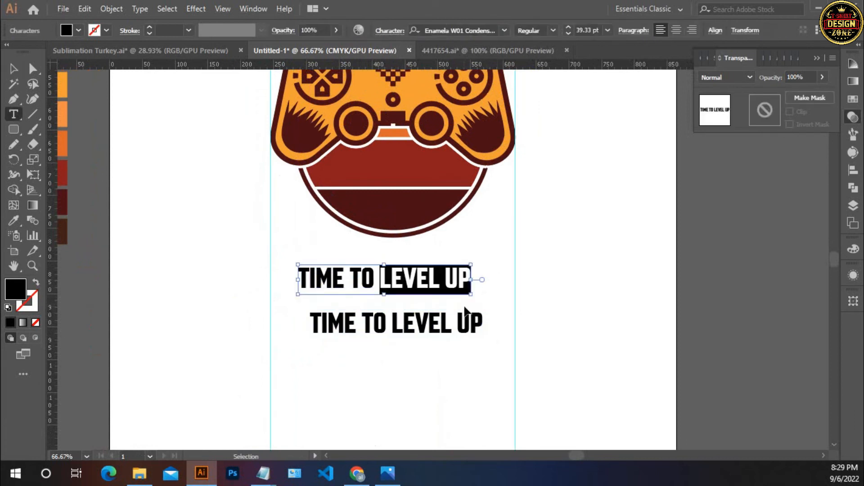
pyautogui.press('BackSpace')
pyautogui.tripleClick(423, 320)
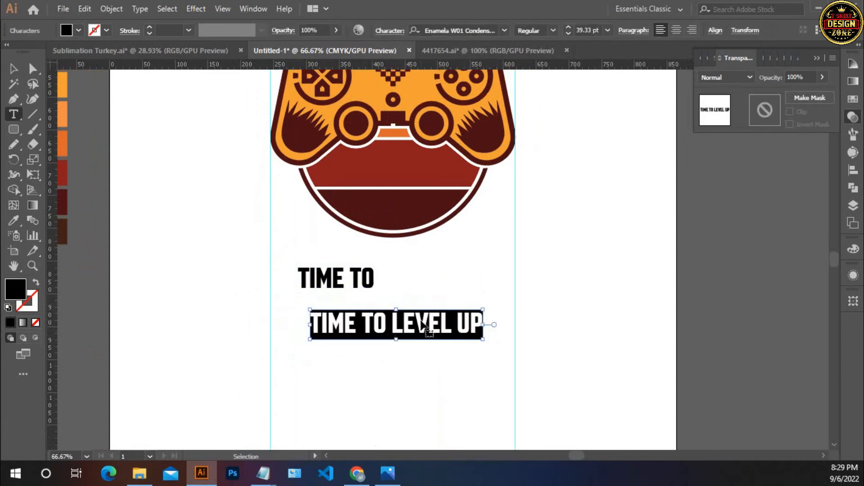
pyautogui.hotkey('ctrl', 'v')
pyautogui.click(14, 69)
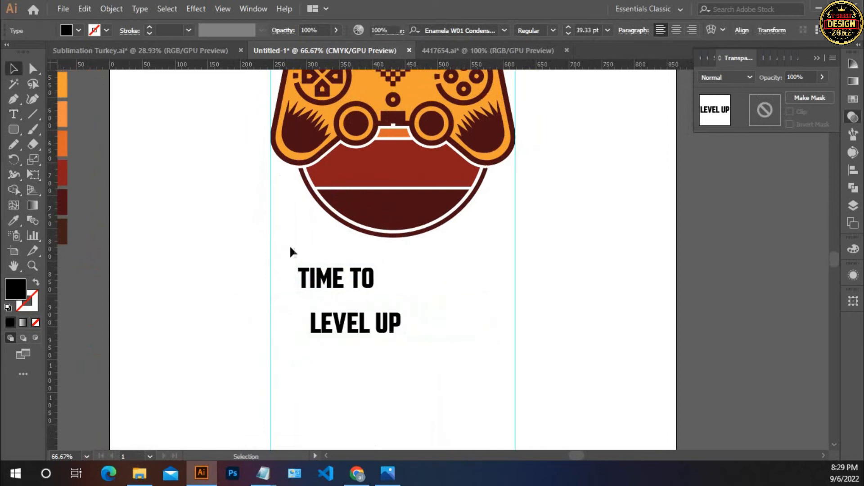
pyautogui.click(290, 251)
# Shift the TIME TO line slightly to the right above LEVEL UP, and deselect the text.
pyautogui.moveTo(365, 279); pyautogui.dragTo(373, 279)
pyautogui.keyDown('shift'); pyautogui.click(396, 324); pyautogui.keyUp('shift')
pyautogui.click(430, 280)
pyautogui.scroll(-1, 431, 280)
pyautogui.moveTo(428, 280); pyautogui.dragTo(401, 305)
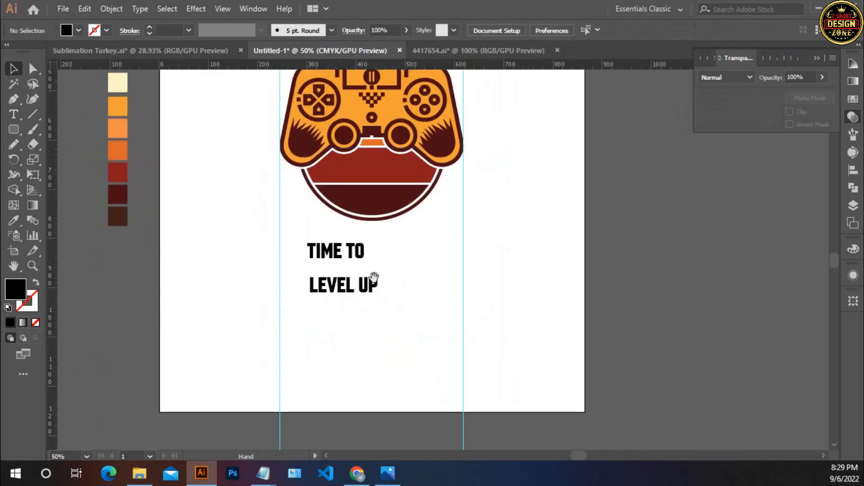
pyautogui.scroll(1, 426, 302)
pyautogui.click(439, 230)
pyautogui.moveTo(438, 229); pyautogui.dragTo(382, 309)
pyautogui.rightClick(320, 308)
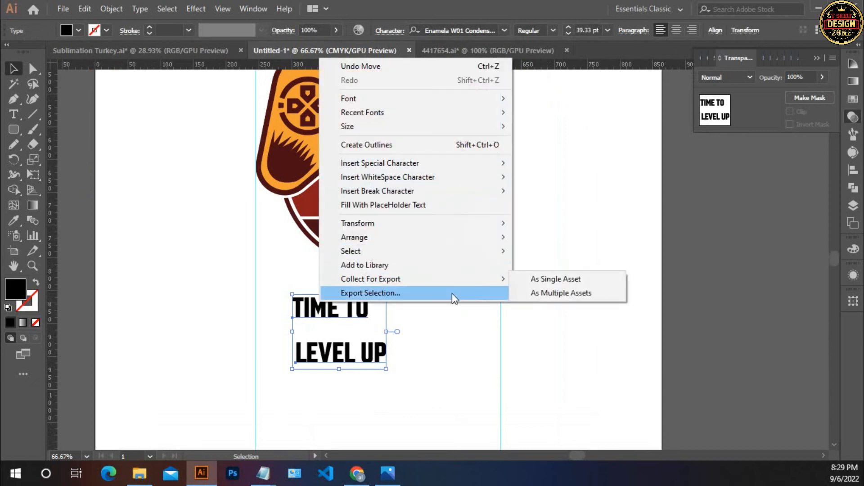
pyautogui.click(302, 292)
pyautogui.click(302, 291)
# Try to move the TIME TO line onto the badge's red band, and undo the attempt.
pyautogui.moveTo(323, 307); pyautogui.dragTo(367, 196)
pyautogui.click(368, 353)
pyautogui.hotkey('ctrl', 'z')
pyautogui.click(356, 373)
pyautogui.hotkey('ctrl', 'z')
pyautogui.hotkey('ctrl', 'z')
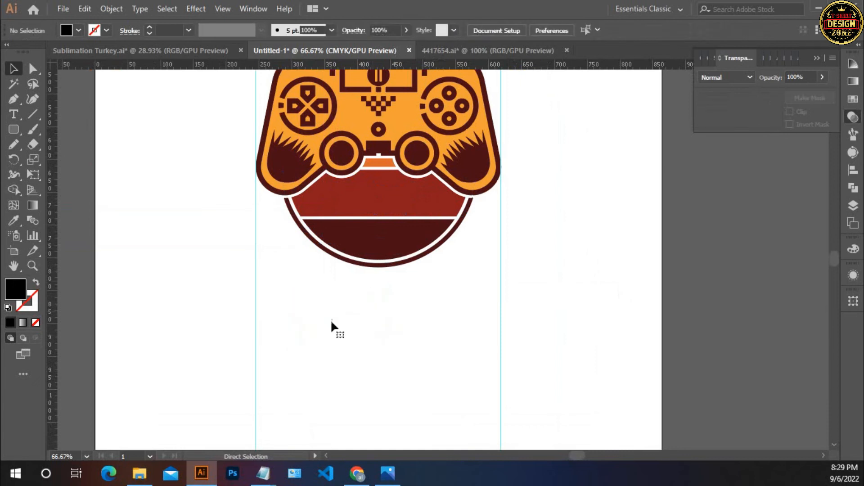
# Restore both text lines in front of the badge, placing TIME TO on the red band and LEVEL UP on the dark maroon band.
pyautogui.hotkey('ctrl', 'shift', 'z')
pyautogui.hotkey('ctrl', 'shift', 'z')
pyautogui.moveTo(349, 310); pyautogui.dragTo(406, 257)
pyautogui.moveTo(356, 361); pyautogui.dragTo(390, 243)
pyautogui.scroll(5, 366, 347)
pyautogui.hscroll(2, 360, 180)
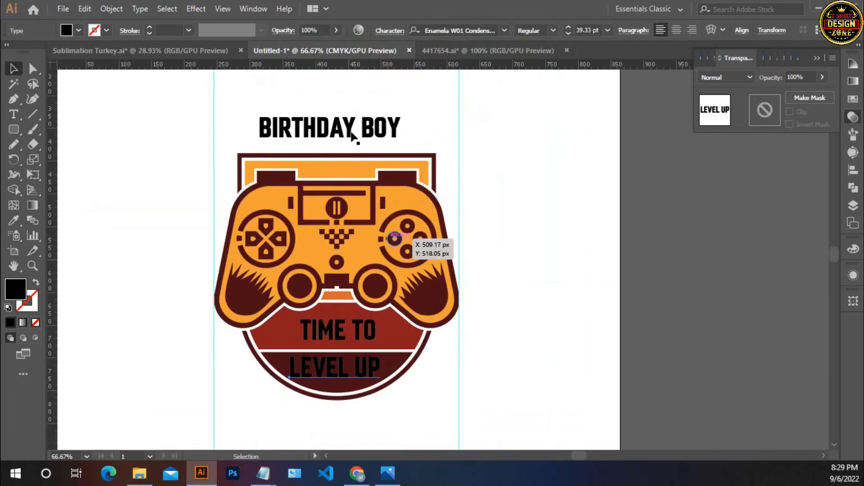
# Convert the BIRTHDAY BOY, TIME TO and LEVEL UP text to outlines, and deselect them.
pyautogui.click(360, 134)
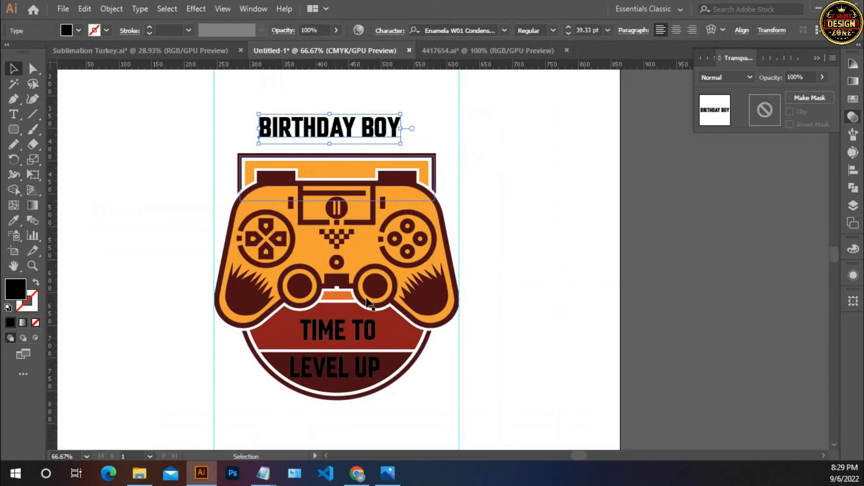
pyautogui.keyDown('shift'); pyautogui.click(363, 326); pyautogui.keyUp('shift')
pyautogui.keyDown('shift'); pyautogui.click(354, 380); pyautogui.keyUp('shift')
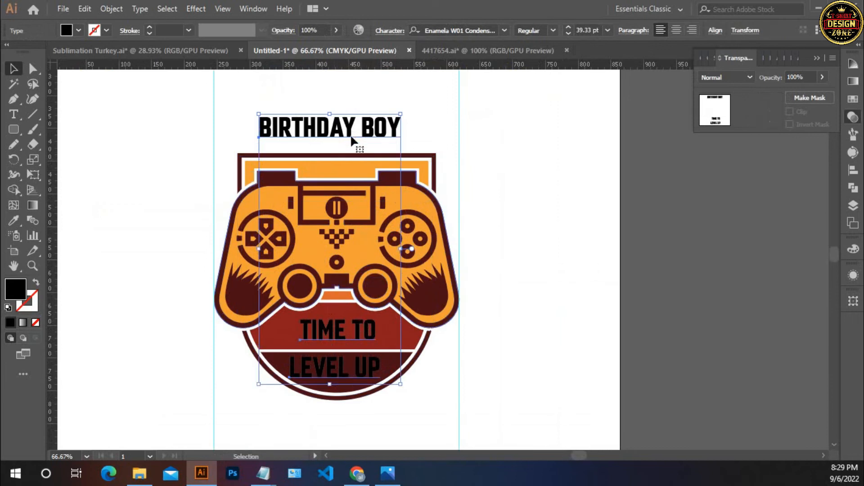
pyautogui.rightClick(352, 133)
pyautogui.click(405, 218)
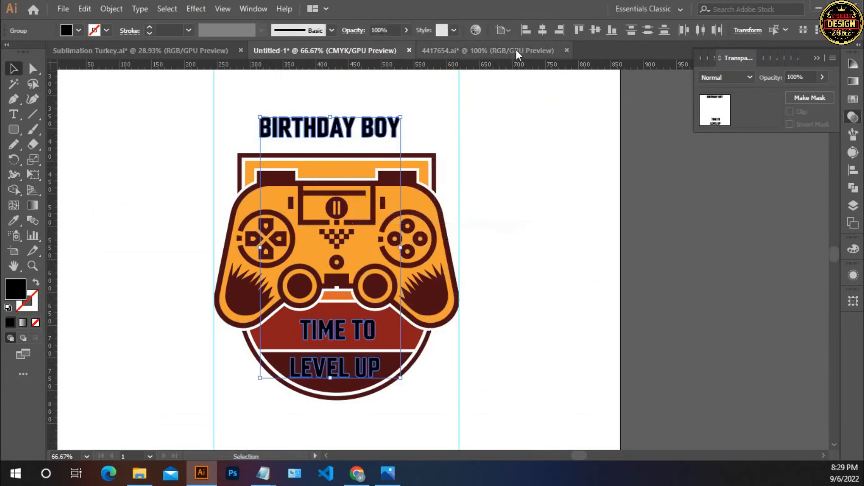
pyautogui.click(556, 153)
pyautogui.scroll(2, 332, 162)
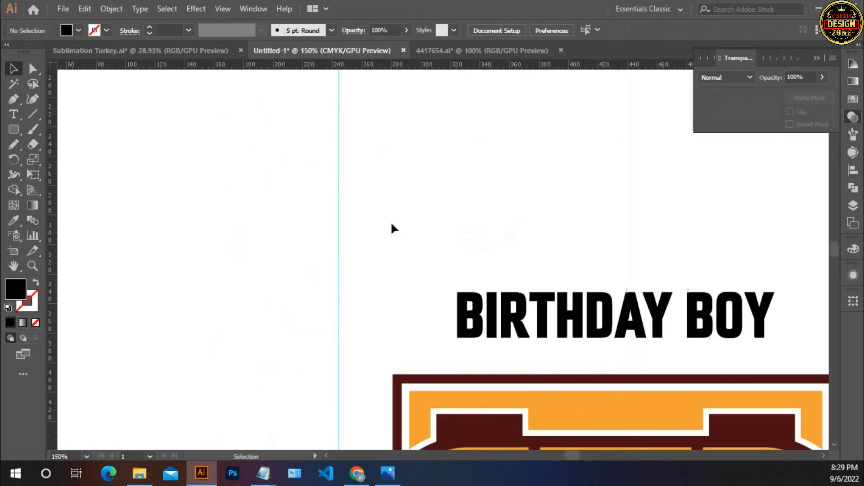
# Enlarge the BIRTHDAY BOY lettering proportionally about its centre until it matches the width of the badge's top edge.
pyautogui.moveTo(392, 228); pyautogui.dragTo(388, 249)
pyautogui.scroll(1, 541, 233)
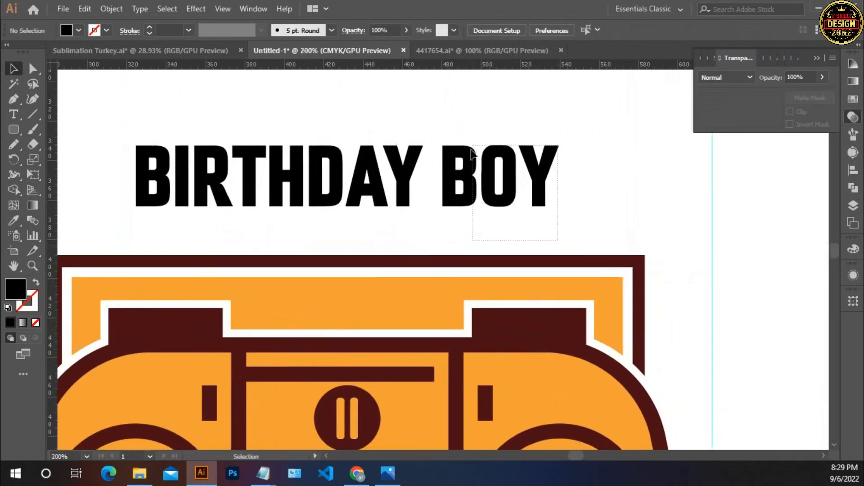
pyautogui.click(540, 193)
pyautogui.moveTo(559, 177); pyautogui.dragTo(645, 189)
pyautogui.click(665, 214)
pyautogui.moveTo(637, 235); pyautogui.dragTo(614, 207)
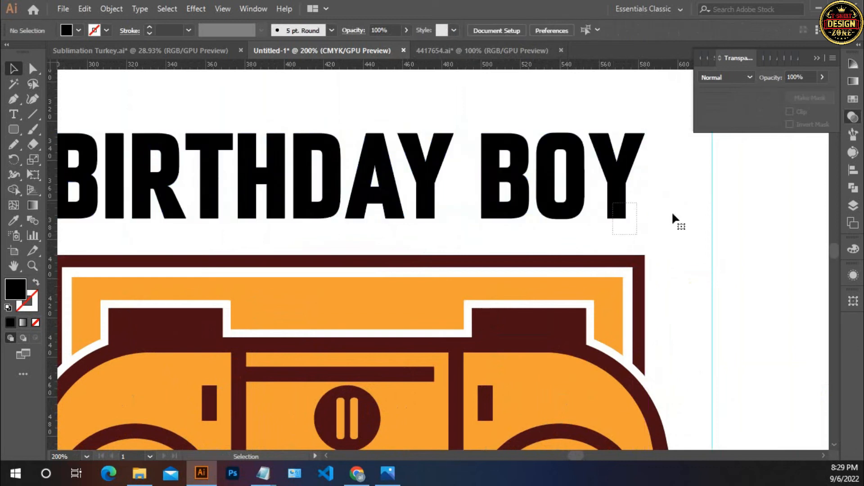
# Nudge BIRTHDAY BOY down until it sits just above the badge's top edge, and deselect it.
pyautogui.press('Down')
pyautogui.press('Down')
pyautogui.press('Down')
pyautogui.press('Down')
pyautogui.press('Down')
pyautogui.press('Down')
pyautogui.press('Down')
pyautogui.press('Down')
pyautogui.press('Down')
pyautogui.press('Down')
pyautogui.press('Down')
pyautogui.press('Down')
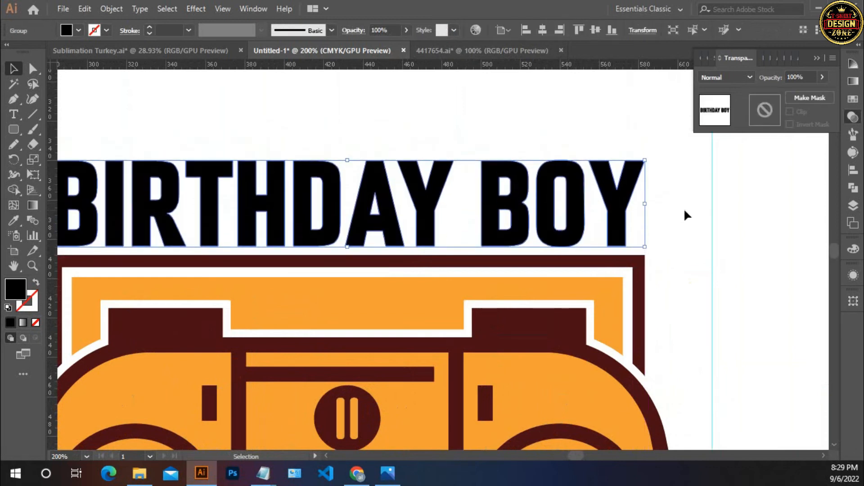
pyautogui.click(666, 237)
# Enlarge TIME TO proportionally about its centre so it fills more of the red band, and deselect it.
pyautogui.hotkey('ctrl', '0')
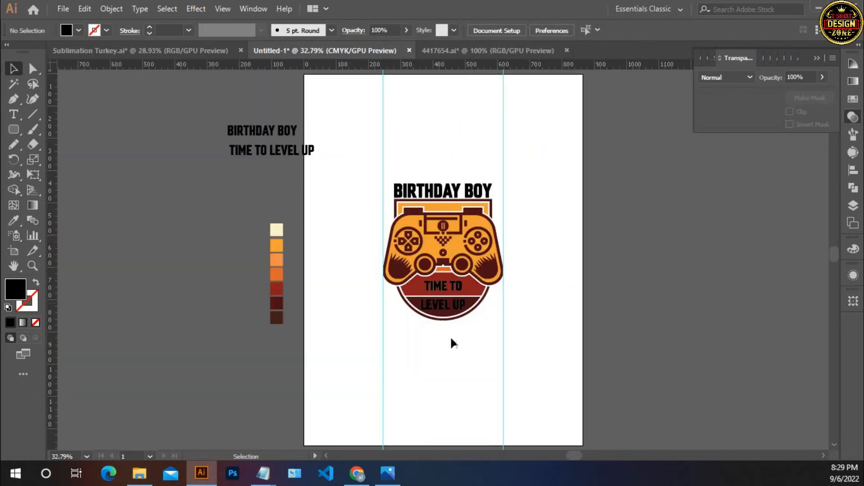
pyautogui.scroll(5, 450, 342)
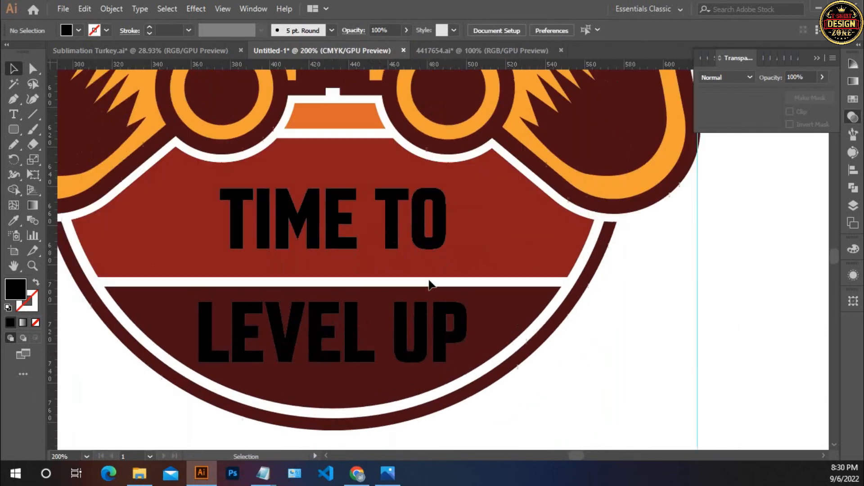
pyautogui.click(407, 216)
pyautogui.moveTo(449, 217); pyautogui.dragTo(475, 218)
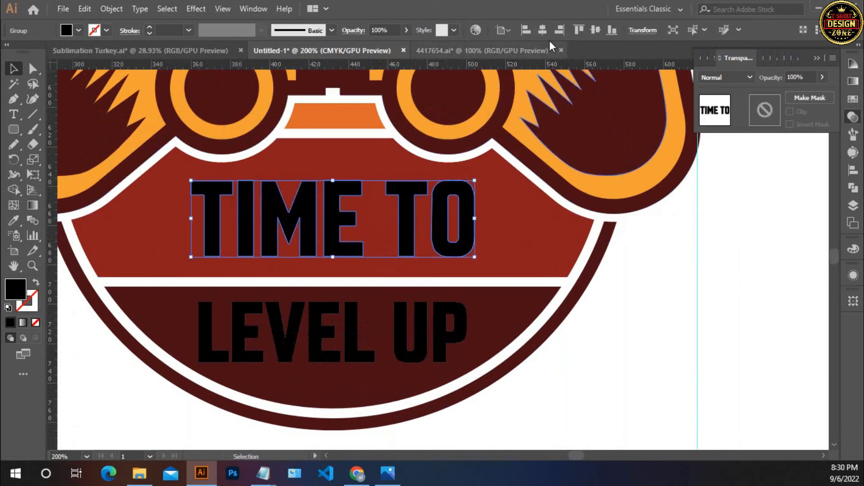
pyautogui.click(590, 371)
# Nudge LEVEL UP slightly upward on the dark maroon band, enlarge it about its centre, and deselect it.
pyautogui.moveTo(450, 342); pyautogui.dragTo(455, 330)
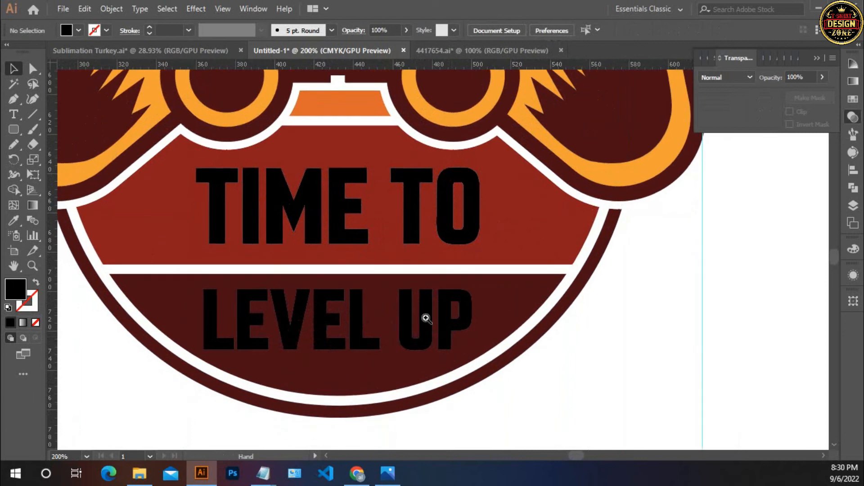
pyautogui.keyDown('ctrl'); pyautogui.click(425, 316); pyautogui.keyUp('ctrl')
pyautogui.moveTo(422, 287); pyautogui.dragTo(485, 300)
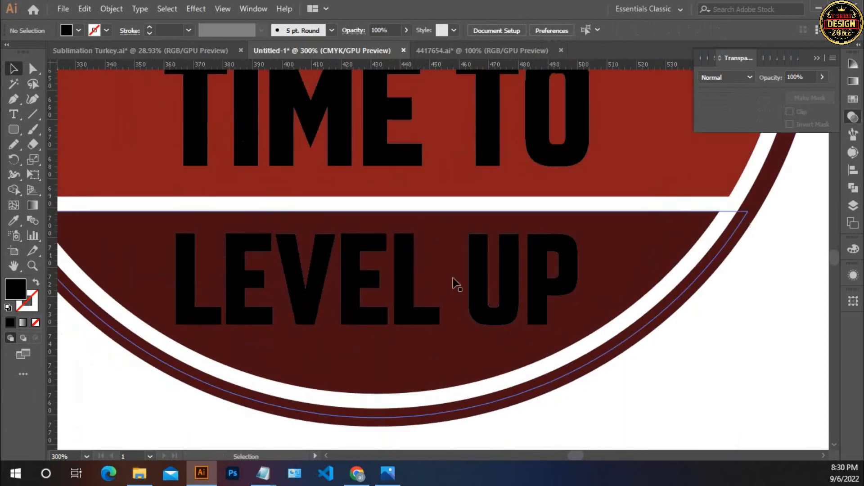
pyautogui.click(482, 270)
pyautogui.press('Up')
pyautogui.press('Up')
pyautogui.press('Up')
pyautogui.press('Up')
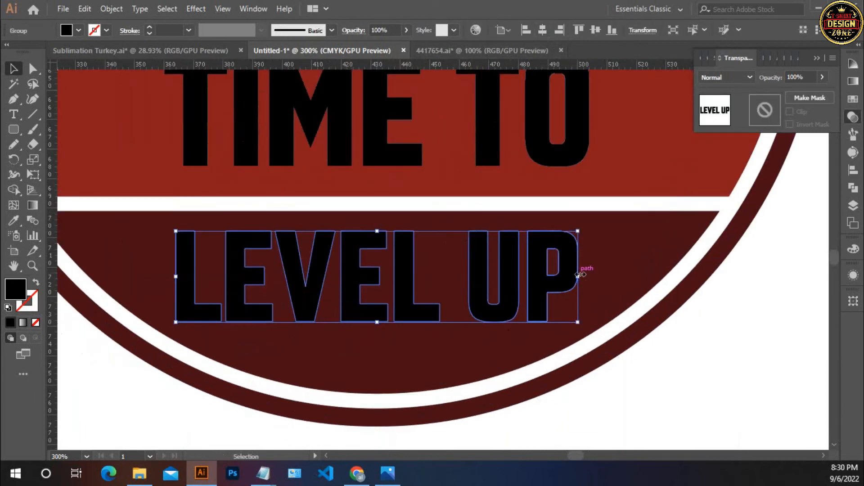
pyautogui.moveTo(581, 274); pyautogui.dragTo(596, 277)
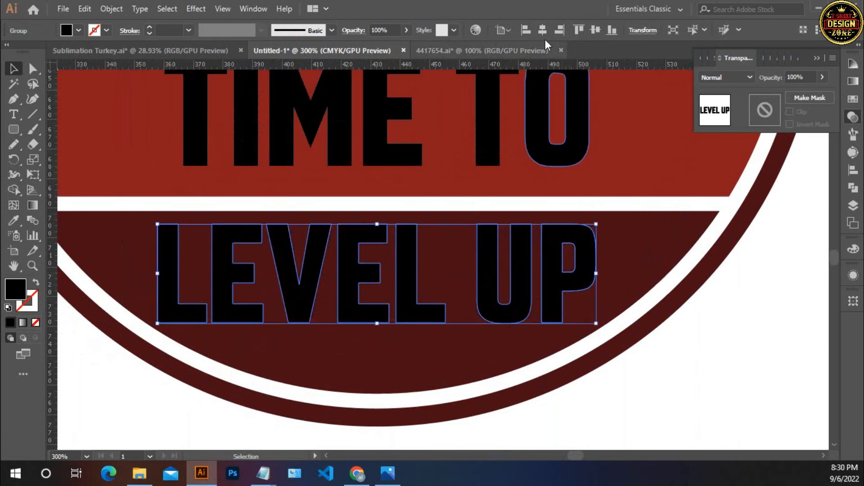
pyautogui.moveTo(599, 274); pyautogui.dragTo(597, 274)
pyautogui.click(697, 371)
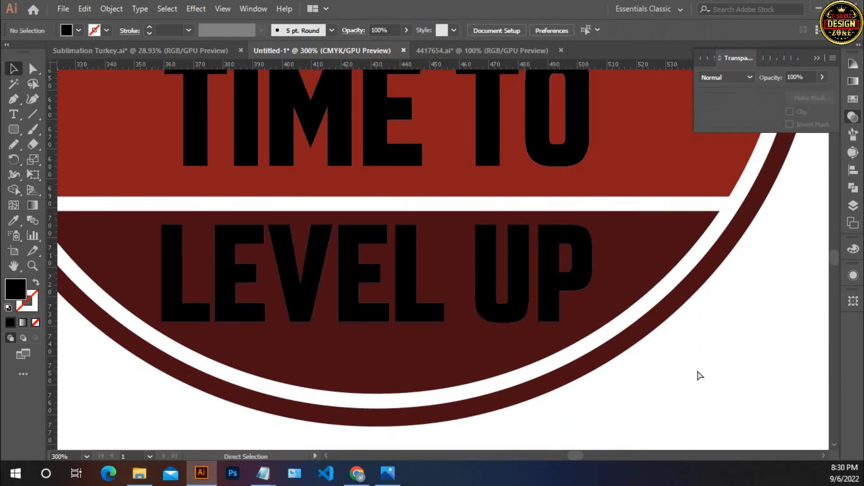
# Recolour the TIME TO and LEVEL UP lettering white by sampling the artboard's white, and deselect both lines.
pyautogui.hotkey('ctrl', '0')
pyautogui.click(467, 266)
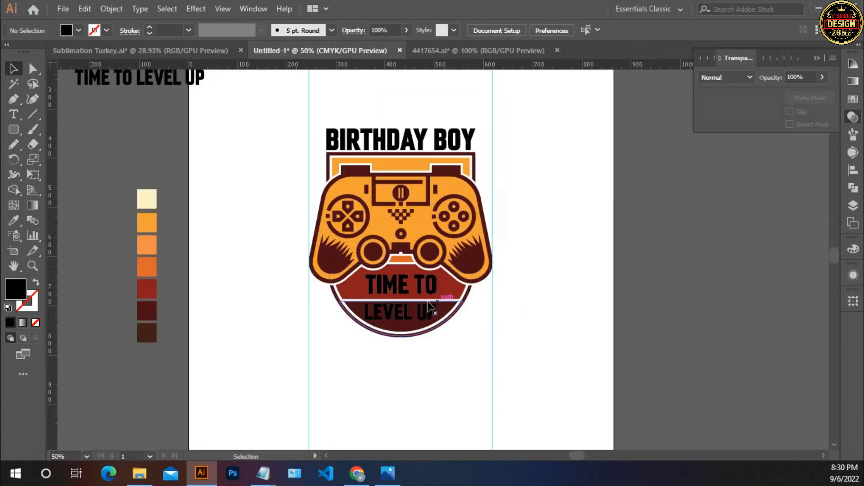
pyautogui.click(425, 283)
pyautogui.click(425, 278)
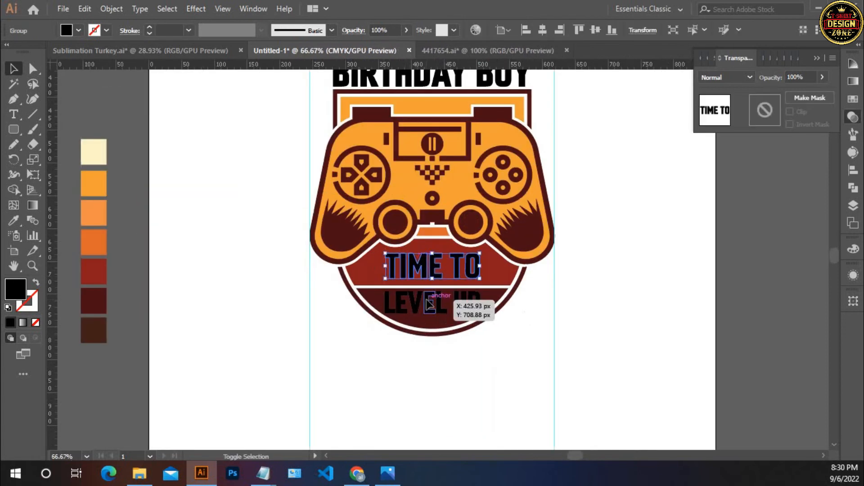
pyautogui.keyDown('shift'); pyautogui.click(427, 301); pyautogui.keyUp('shift')
pyautogui.press('i')
pyautogui.click(387, 367)
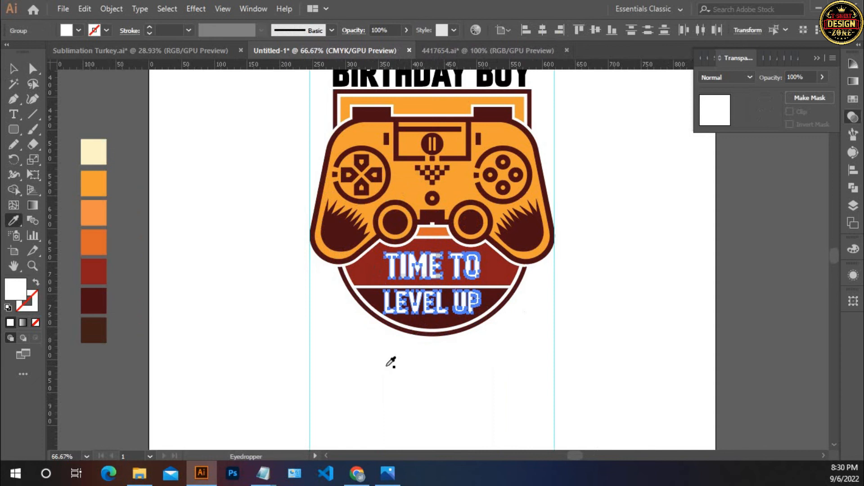
pyautogui.click(13, 69)
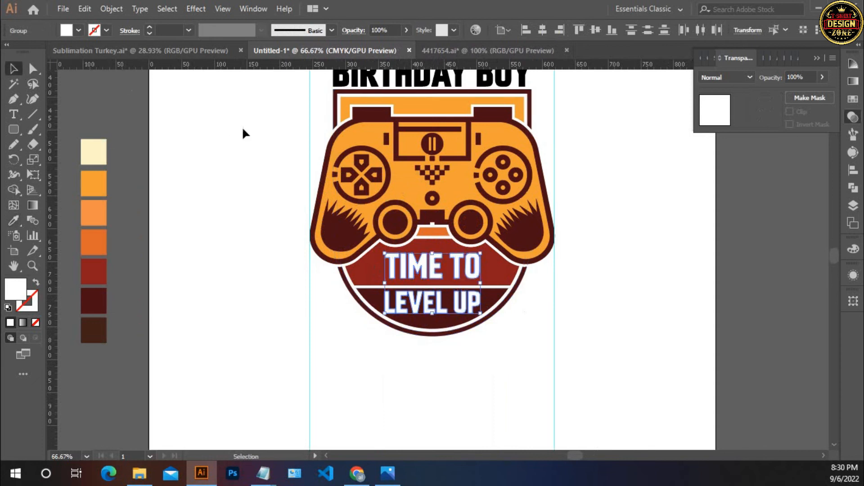
pyautogui.click(243, 131)
# Recolour BIRTHDAY BOY dark maroon by sampling the controller's dark maroon, and deselect the lettering.
pyautogui.moveTo(644, 246); pyautogui.dragTo(647, 297)
pyautogui.moveTo(556, 258); pyautogui.dragTo(563, 295)
pyautogui.click(455, 161)
pyautogui.press('i')
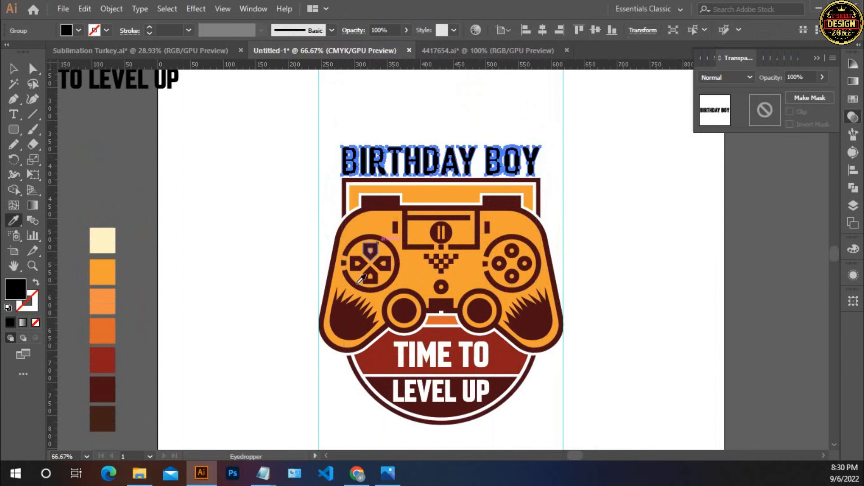
pyautogui.click(343, 315)
pyautogui.click(14, 68)
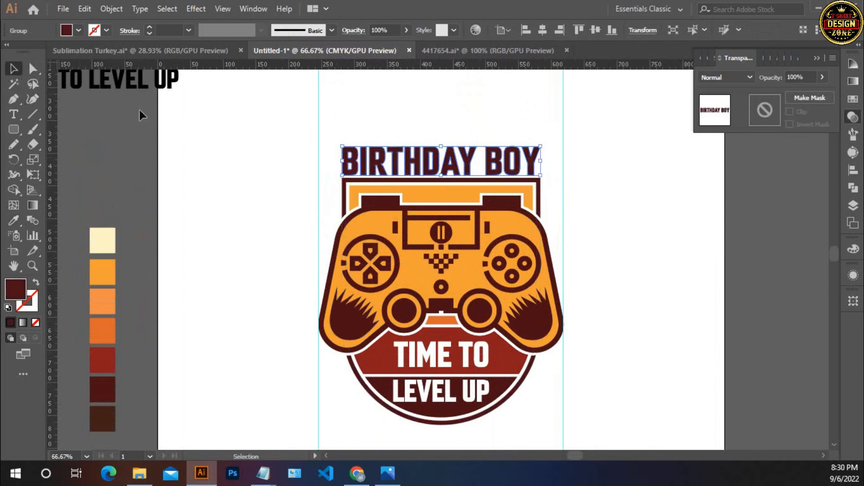
pyautogui.click(303, 198)
# Group the whole design of lettering, badge and controller into one object, and deselect it.
pyautogui.moveTo(535, 257); pyautogui.dragTo(516, 246)
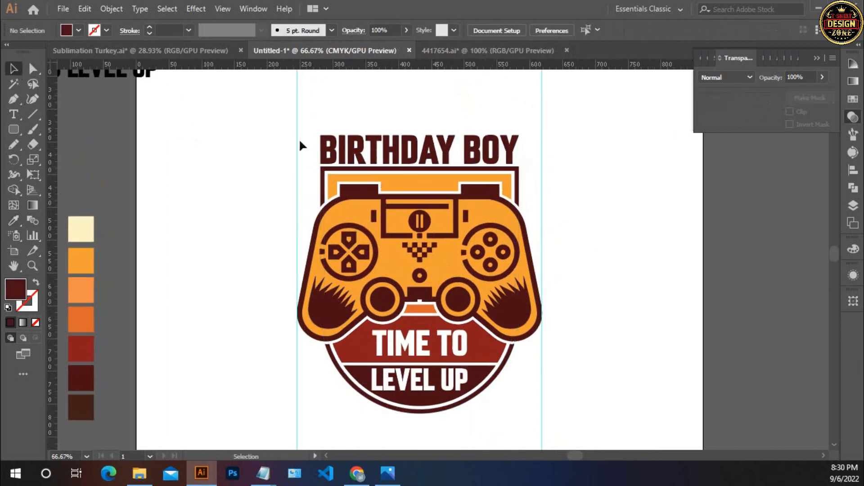
pyautogui.moveTo(300, 131); pyautogui.dragTo(450, 334)
pyautogui.moveTo(498, 419); pyautogui.dragTo(533, 413)
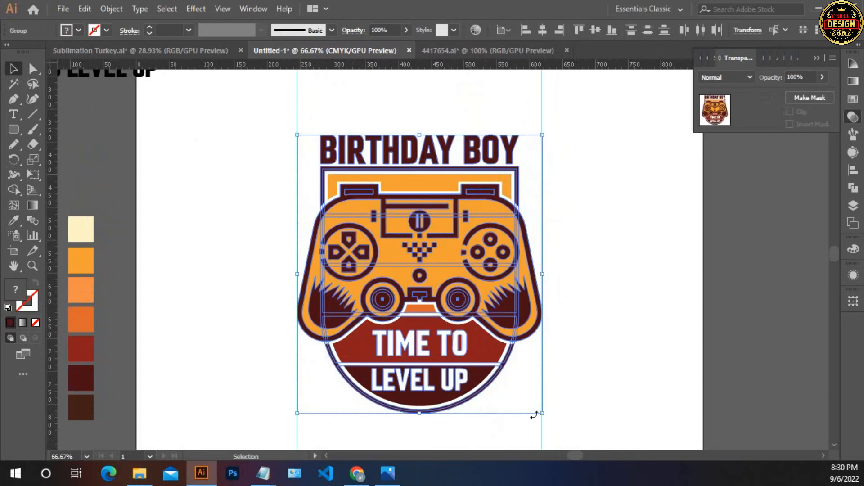
pyautogui.click(110, 9)
pyautogui.click(172, 150)
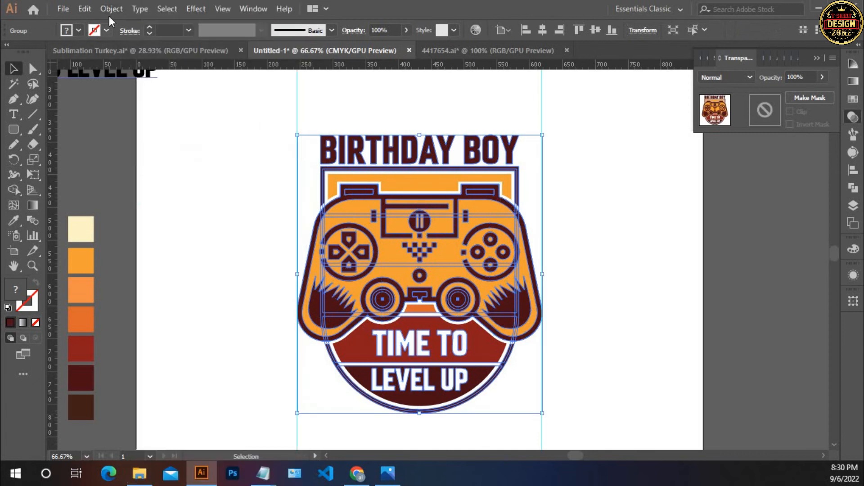
pyautogui.click(109, 14)
pyautogui.click(163, 152)
pyautogui.click(205, 218)
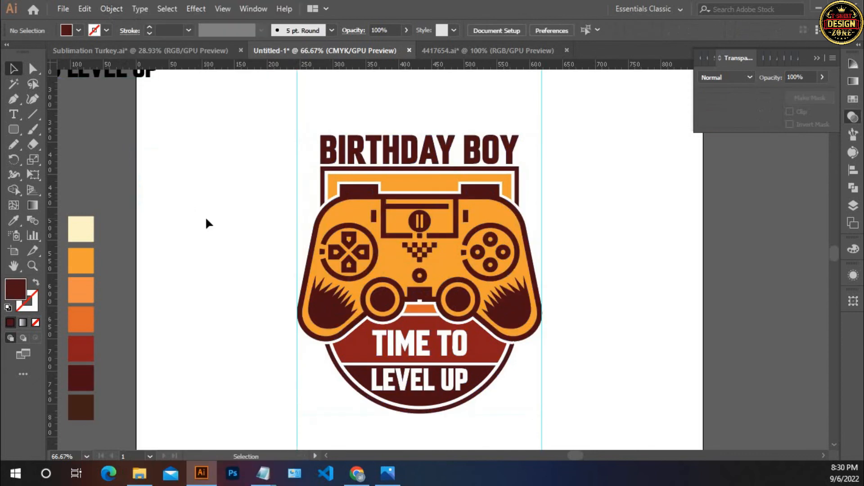
# Move the spare TIME TO LEVEL UP text beside the artboard down to just above the colour swatches, and deselect it.
pyautogui.hotkey('ctrl', '0')
pyautogui.moveTo(330, 208); pyautogui.dragTo(400, 211)
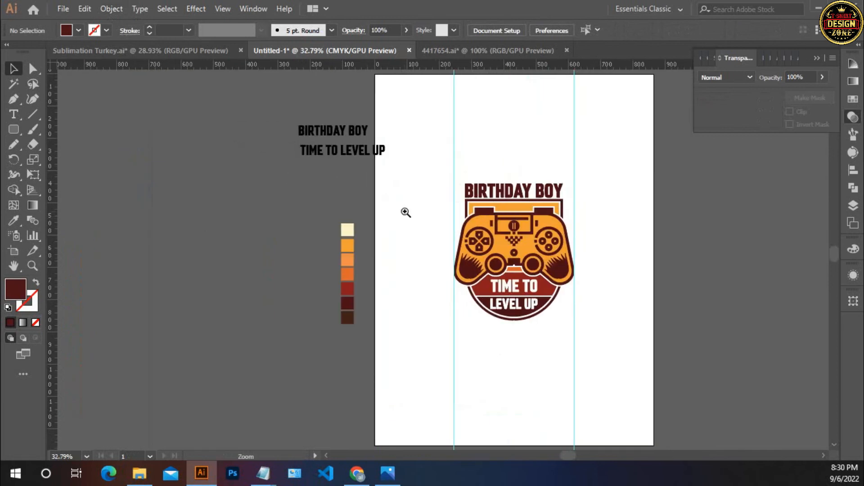
pyautogui.click(406, 212)
pyautogui.moveTo(333, 160); pyautogui.dragTo(357, 229)
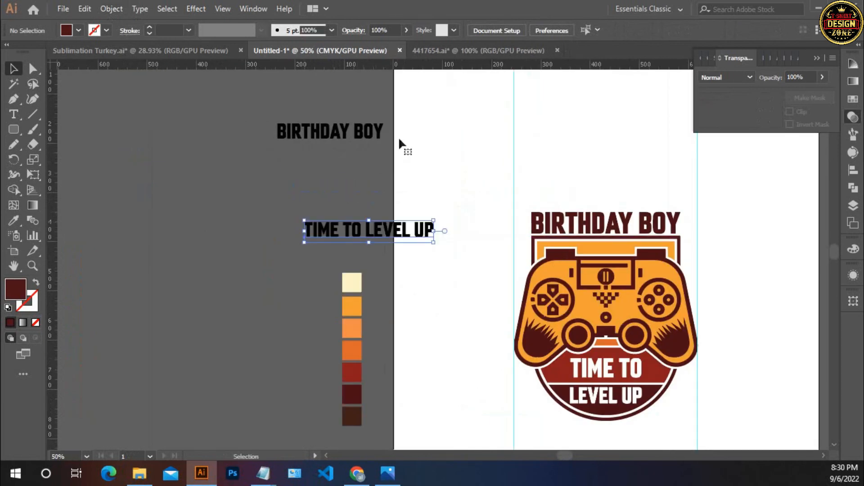
pyautogui.click(399, 136)
# Replace the spare BIRTHDAY BOY text beside the artboard with its font name, Enamela W01 Condensed Bold.
pyautogui.click(355, 134)
pyautogui.click(450, 30)
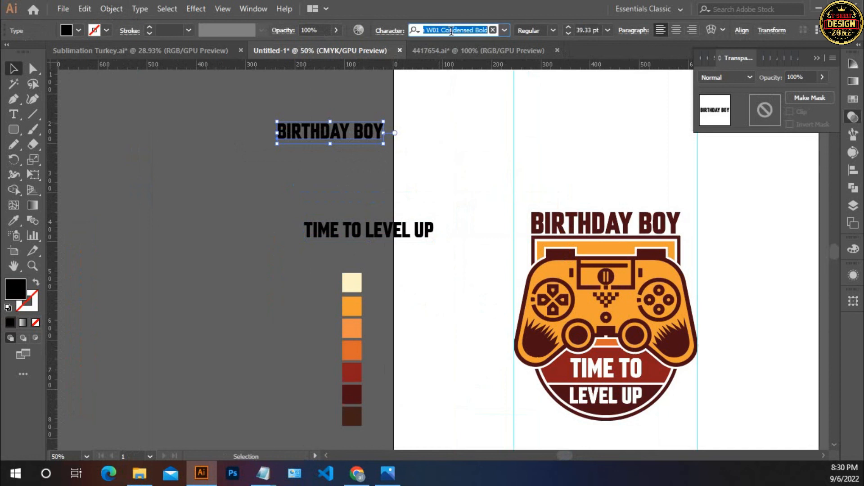
pyautogui.hotkey('ctrl', 'c')
pyautogui.tripleClick(340, 132)
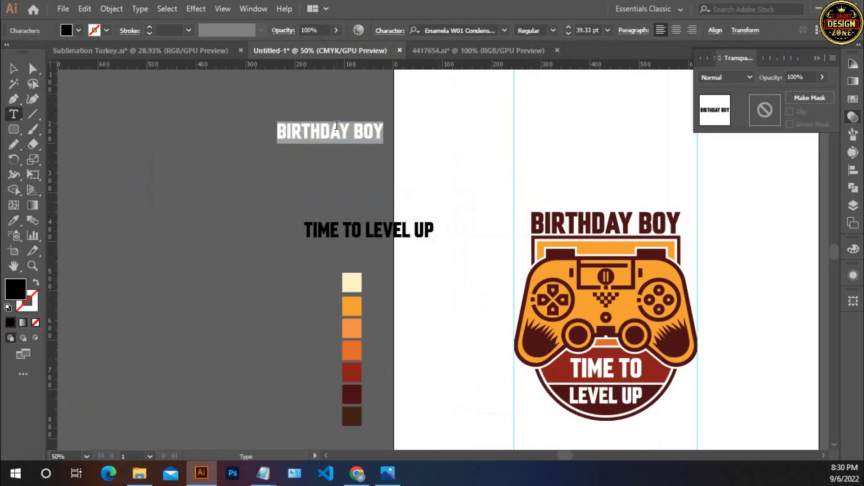
pyautogui.hotkey('ctrl', 'v')
pyautogui.click(13, 69)
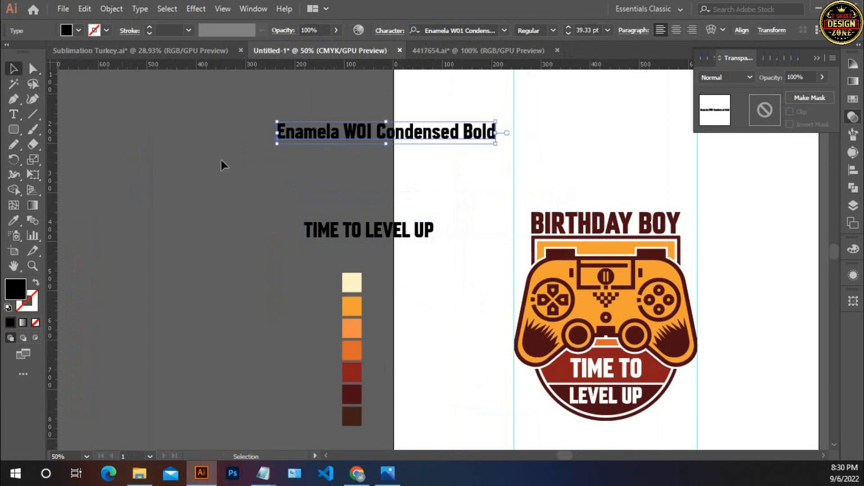
pyautogui.click(223, 163)
# Examine the font-name text up close and collapse the Transparency panel.
pyautogui.moveTo(299, 137); pyautogui.dragTo(254, 151)
pyautogui.hotkey('ctrl', '=')
pyautogui.hotkey('ctrl', '=')
pyautogui.hotkey('ctrl', '=')
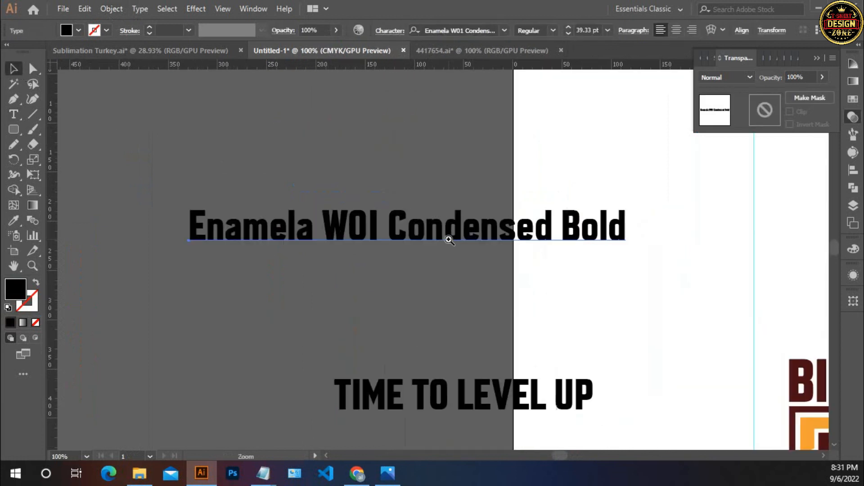
pyautogui.moveTo(435, 287); pyautogui.dragTo(515, 287)
pyautogui.click(606, 163)
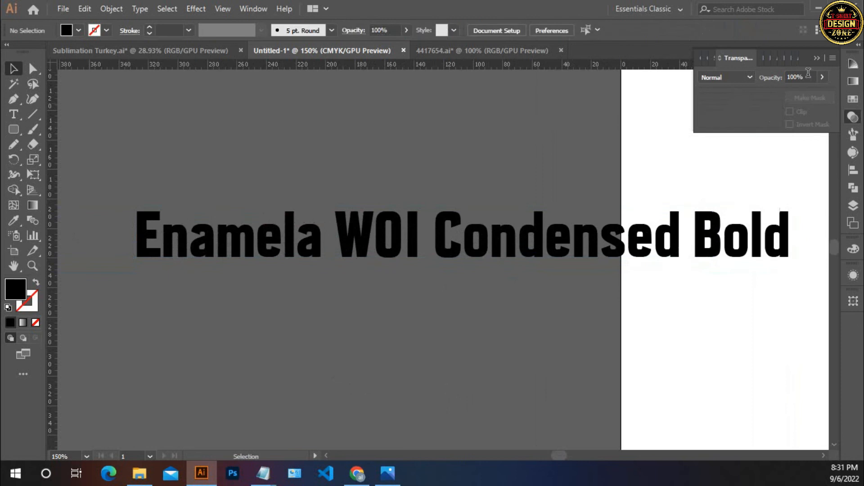
pyautogui.click(816, 58)
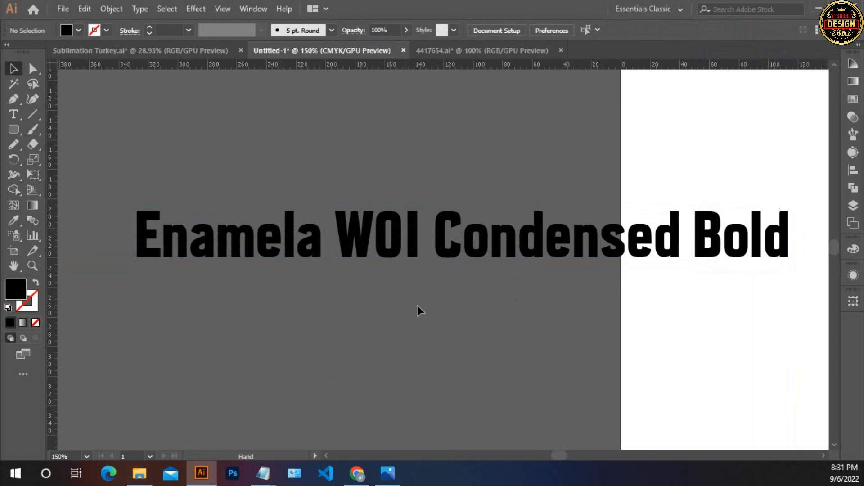
# Delete the Enamela W01 Condensed Bold text and bring the whole badge design back into view.
pyautogui.click(372, 237)
pyautogui.press('Delete')
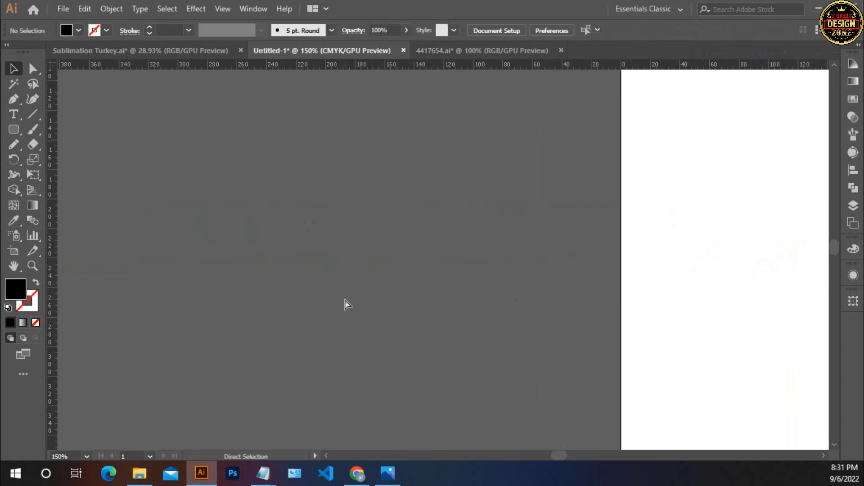
pyautogui.hotkey('ctrl', '0')
pyautogui.keyDown('ctrl'); pyautogui.click(477, 299); pyautogui.keyUp('ctrl')
pyautogui.moveTo(302, 182); pyautogui.dragTo(305, 188)
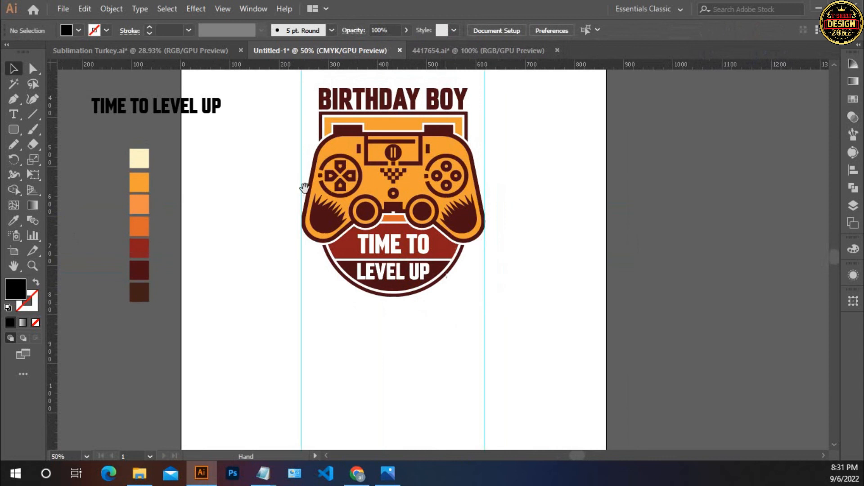
pyautogui.moveTo(481, 347); pyautogui.dragTo(482, 350)
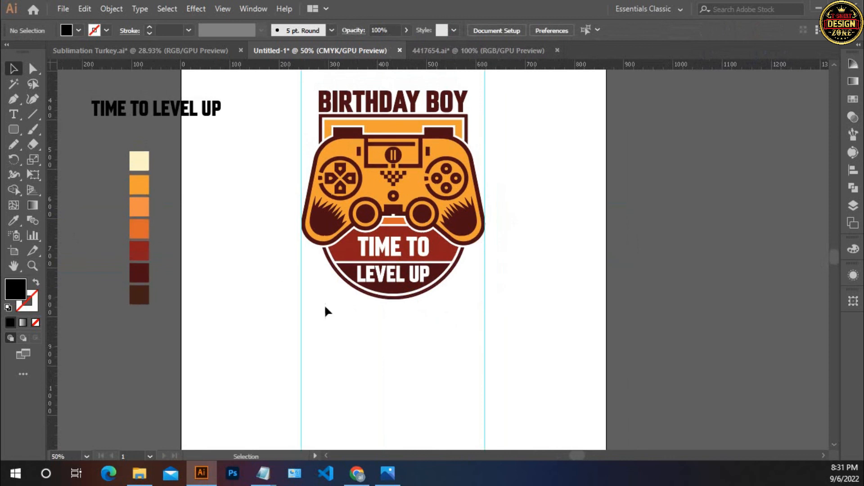
pyautogui.moveTo(426, 297); pyautogui.dragTo(414, 314)
pyautogui.moveTo(334, 205); pyautogui.dragTo(291, 156)
pyautogui.hotkey('ctrl', 'z')
pyautogui.click(251, 169)
# Centre the grouped design vertically on the artboard and reopen the Transparency panel.
pyautogui.moveTo(246, 102); pyautogui.dragTo(457, 350)
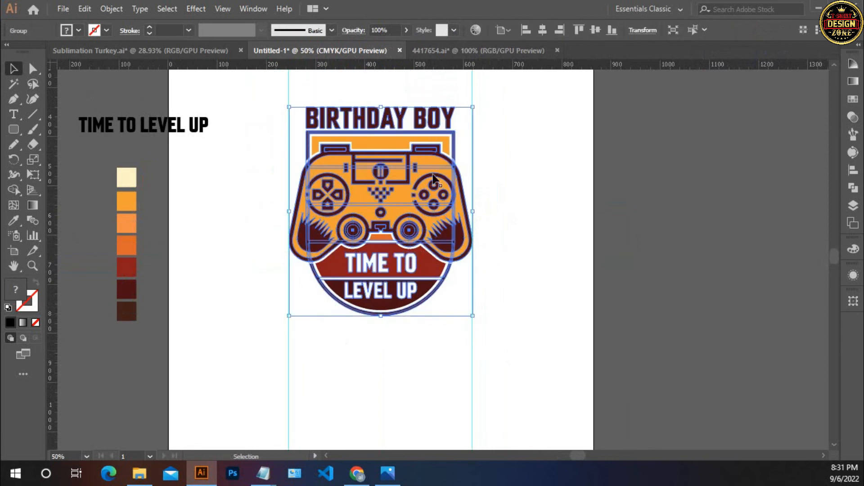
pyautogui.click(595, 30)
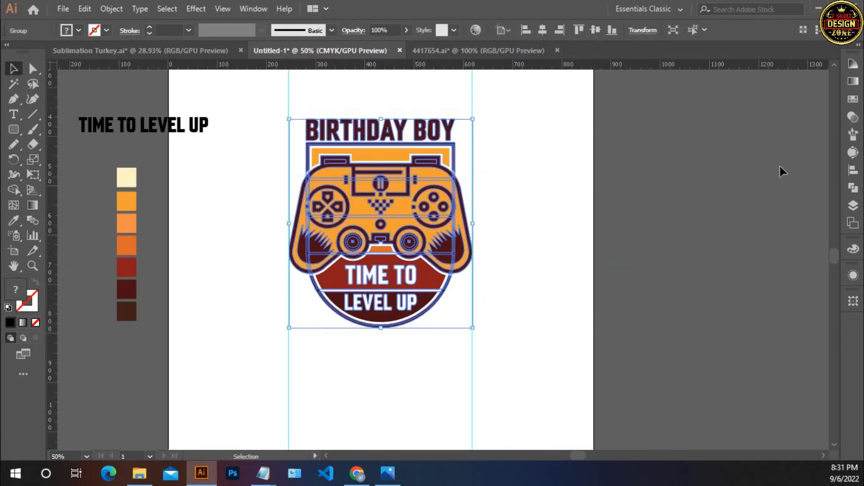
pyautogui.click(850, 122)
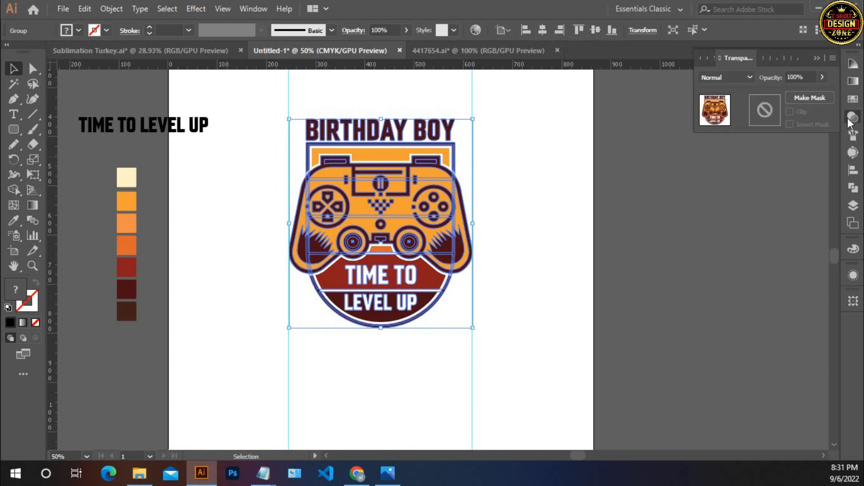
# Add an opacity mask to the badge group with clipping turned off, and open the mask for editing.
pyautogui.click(796, 102)
pyautogui.click(790, 111)
pyautogui.click(769, 117)
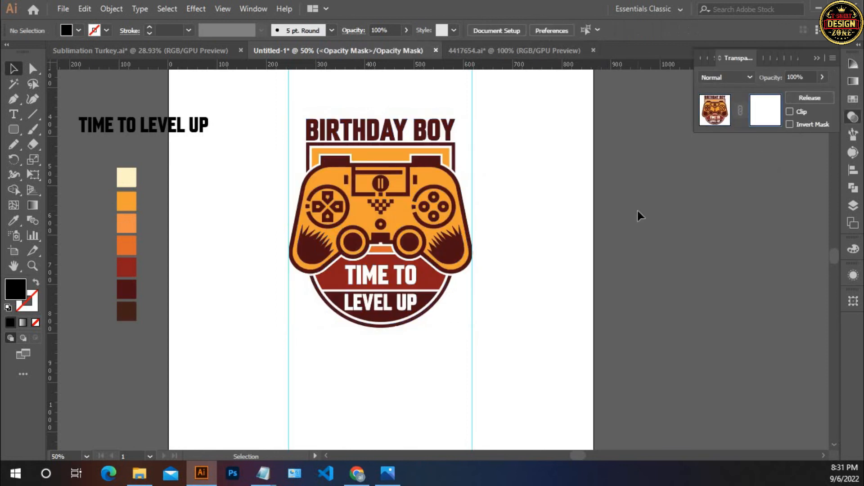
# Copy the speckle texture from 4417654.ai into the opacity mask and centre it horizontally and vertically on the artboard.
pyautogui.click(512, 54)
pyautogui.moveTo(319, 264); pyautogui.dragTo(418, 249)
pyautogui.hotkey('ctrl', 'f')
pyautogui.click(543, 30)
pyautogui.click(593, 31)
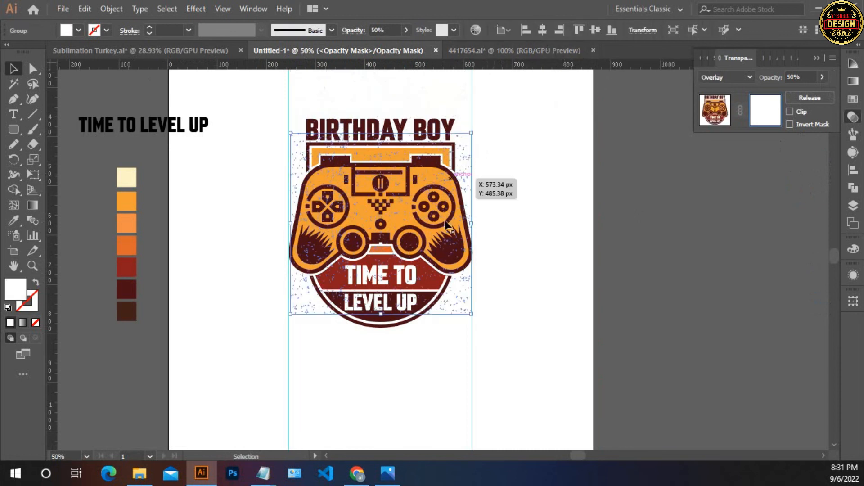
# Set the speckle texture's fill to black, 000000.
pyautogui.doubleClick(14, 292)
pyautogui.moveTo(324, 270); pyautogui.dragTo(262, 319)
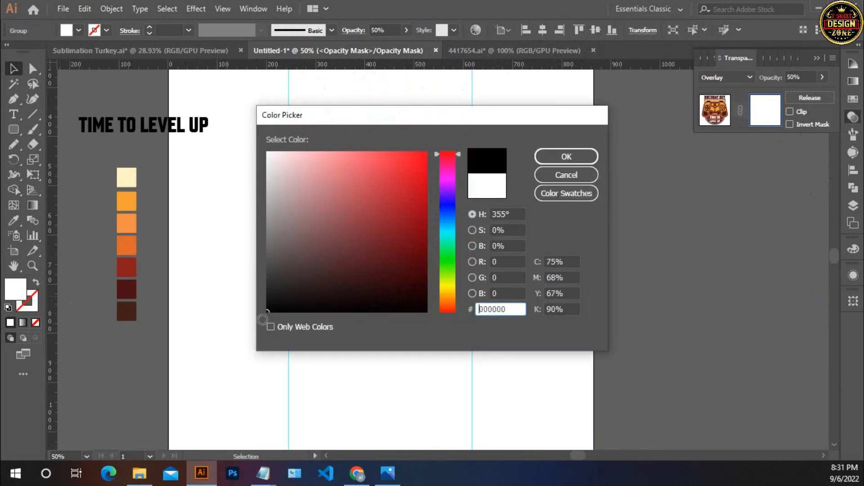
pyautogui.click(553, 161)
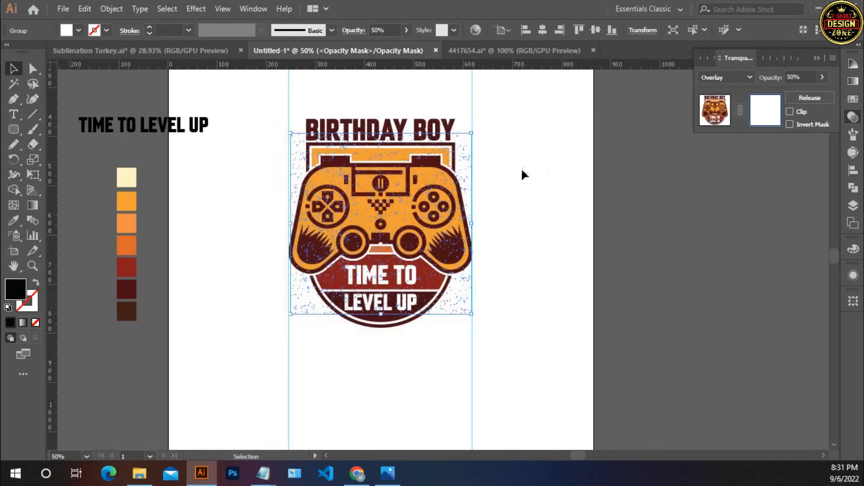
# Stretch the speckle texture up and down over the whole badge, about 368 by 456 px, and leave mask editing.
pyautogui.moveTo(377, 134); pyautogui.dragTo(376, 110)
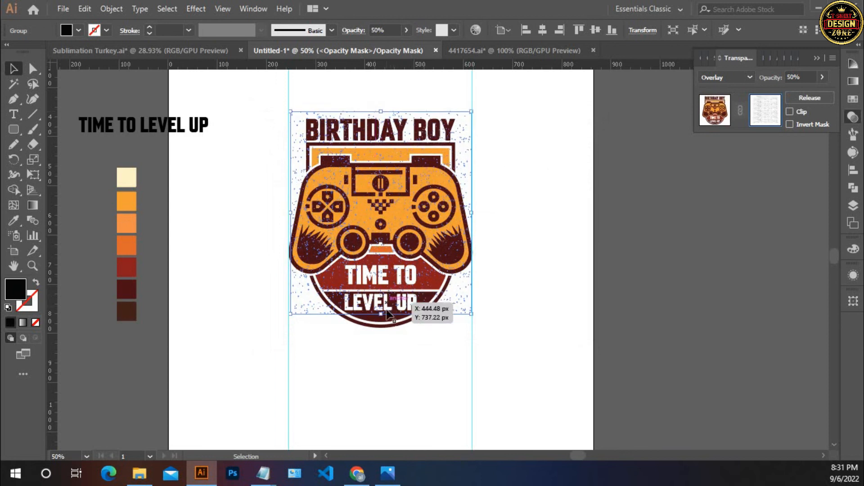
pyautogui.moveTo(382, 315); pyautogui.dragTo(382, 336)
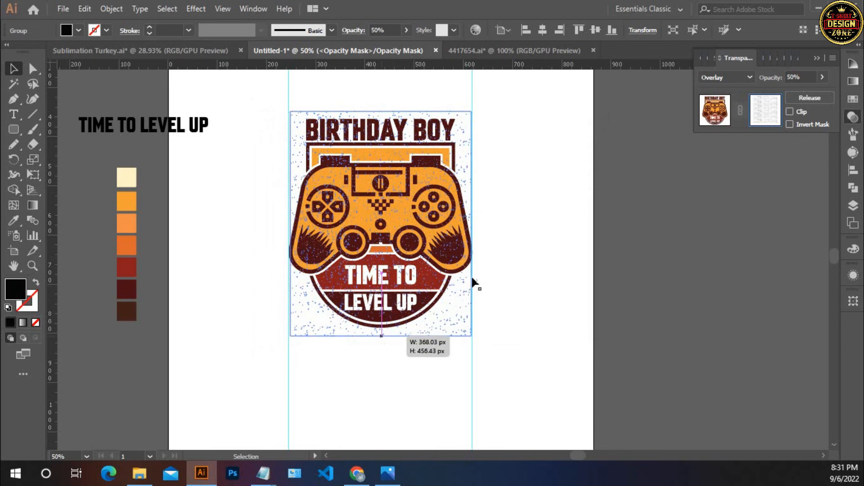
pyautogui.click(715, 110)
pyautogui.click(597, 220)
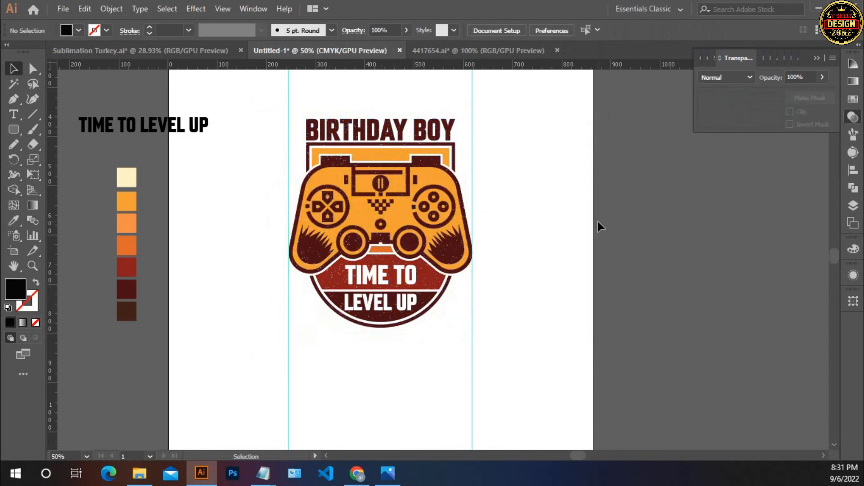
# Reopen the badge's opacity mask for editing and duplicate the speckle texture in place.
pyautogui.scroll(2, 428, 289)
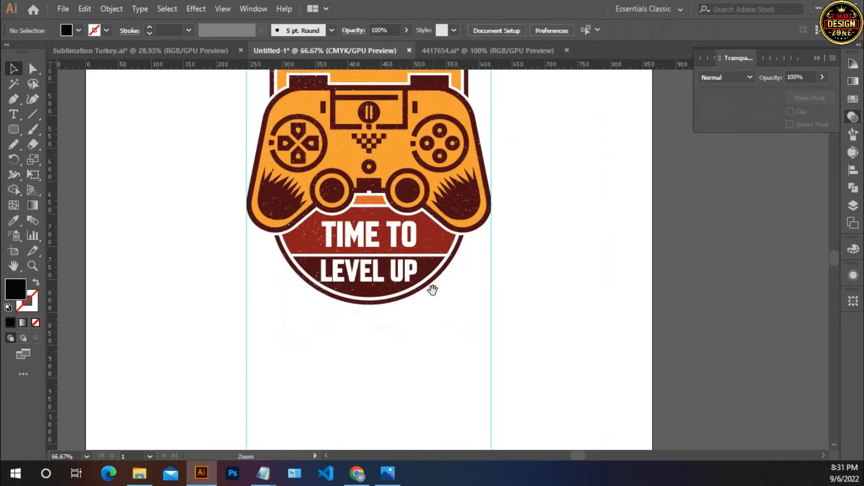
pyautogui.moveTo(494, 307); pyautogui.dragTo(505, 342)
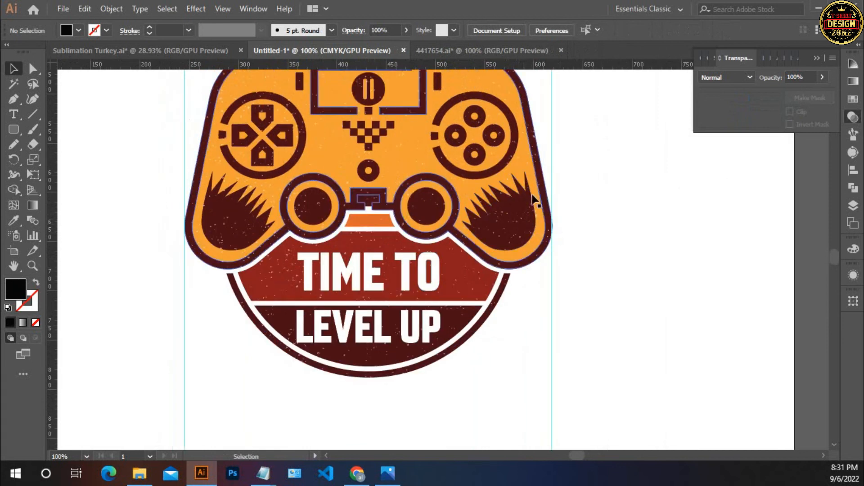
pyautogui.click(504, 173)
pyautogui.click(770, 105)
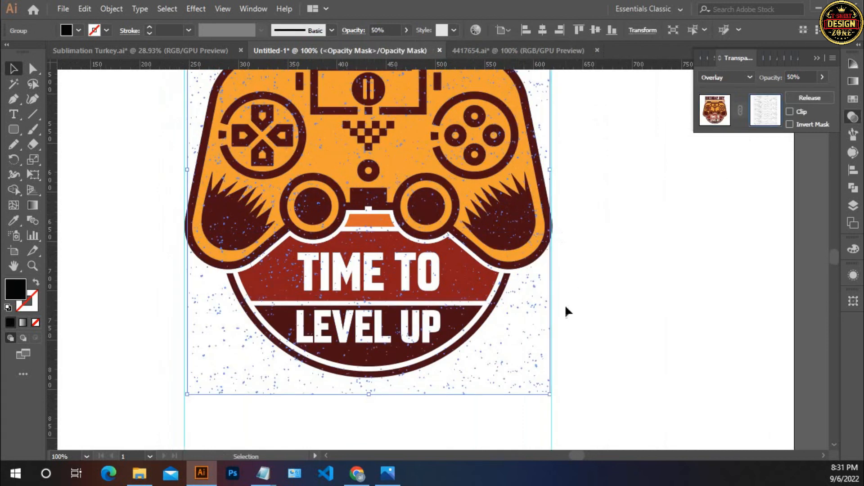
pyautogui.press('a')
pyautogui.press('v')
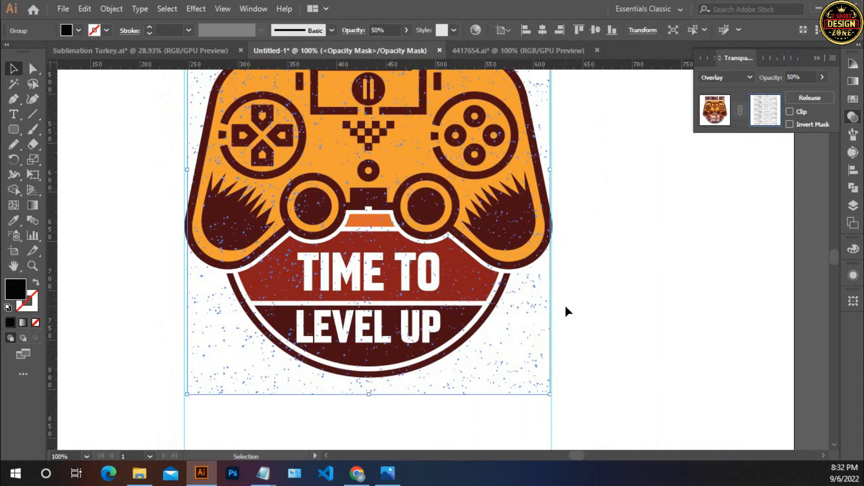
# Offset the duplicated speckle texture slightly up and to the left for denser wear, and return to the artwork.
pyautogui.press('Up')
pyautogui.press('Left')
pyautogui.press('Left')
pyautogui.press('Left')
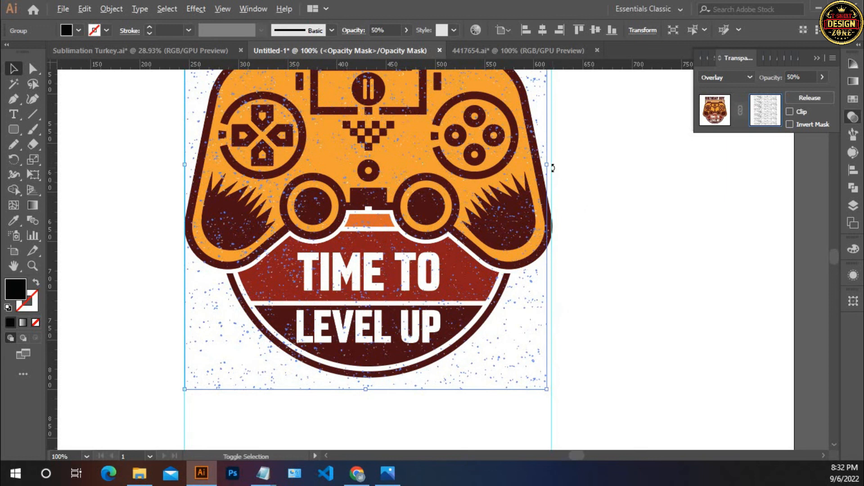
pyautogui.moveTo(552, 167); pyautogui.dragTo(597, 191)
pyautogui.click(713, 110)
pyautogui.click(620, 217)
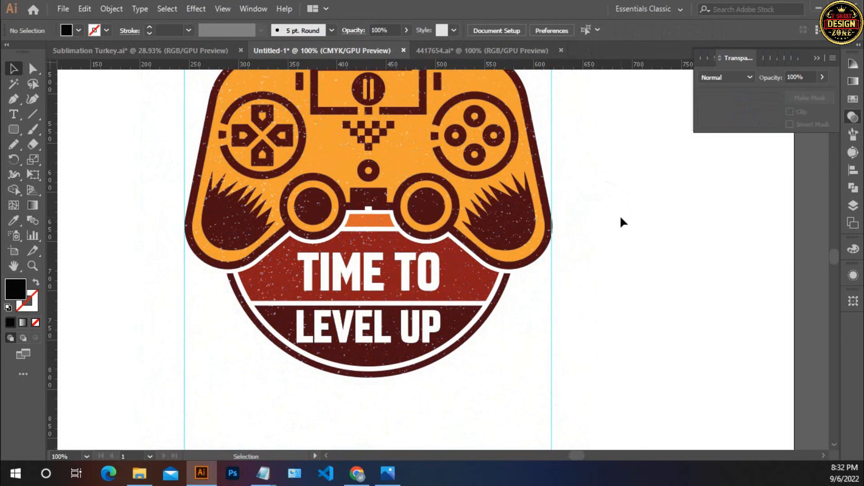
# Select the whole textured badge and expand it.
pyautogui.hotkey('ctrl', '0')
pyautogui.click(523, 282)
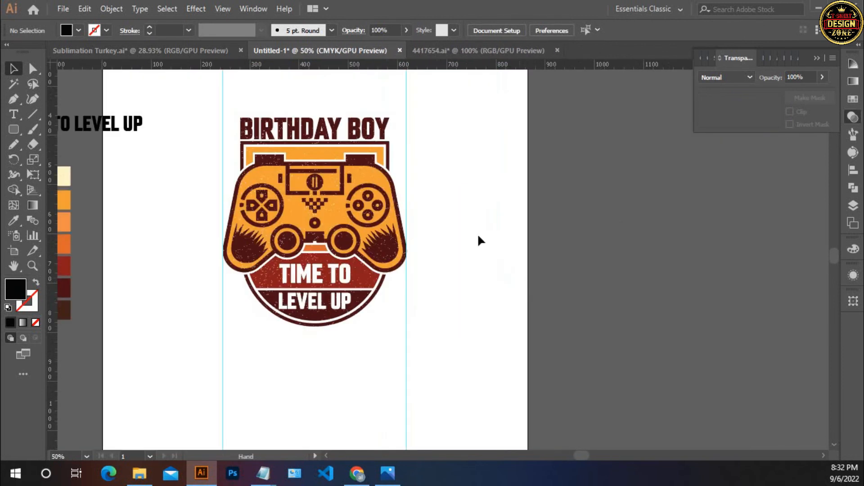
pyautogui.moveTo(217, 96); pyautogui.dragTo(422, 370)
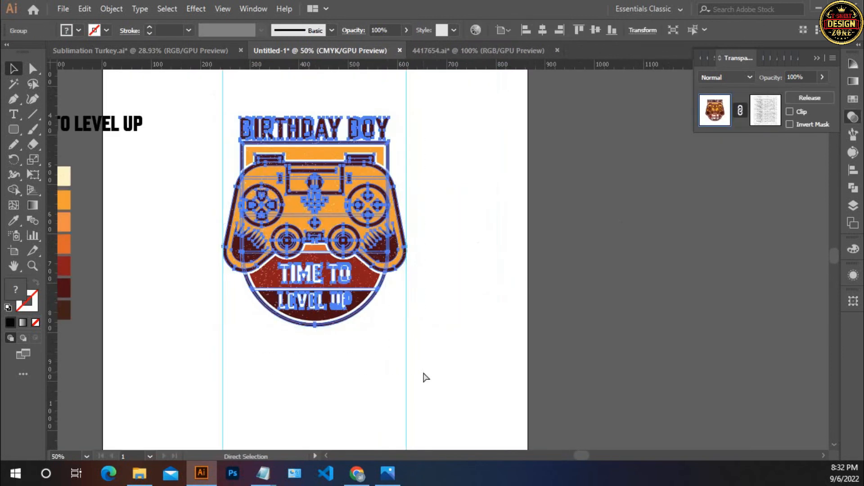
pyautogui.click(118, 10)
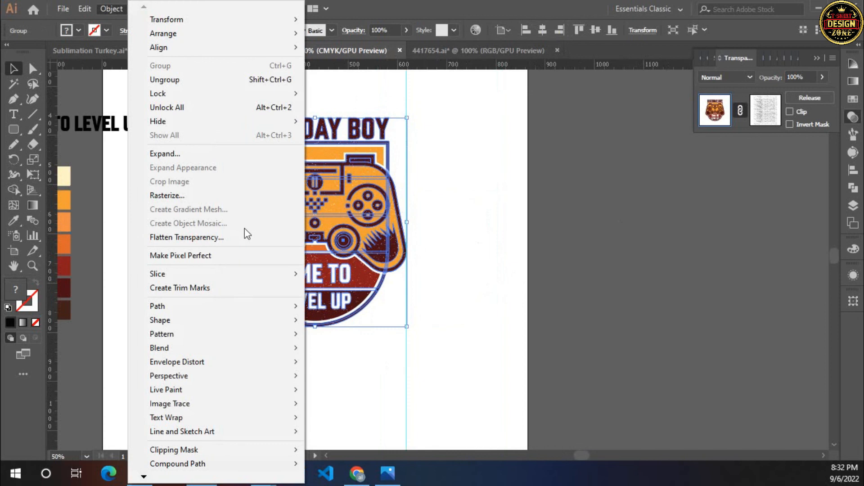
pyautogui.click(177, 158)
pyautogui.click(113, 10)
pyautogui.click(160, 157)
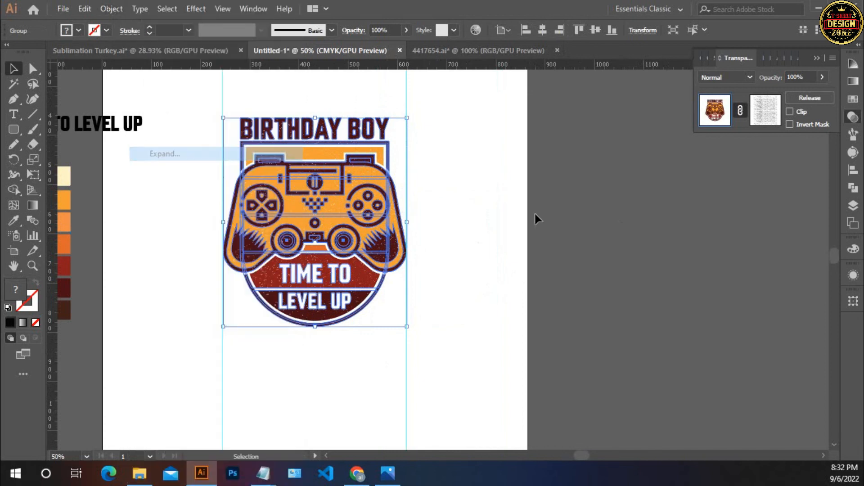
# Reselect the badge to check its opacity mask, deselect it and fit the whole artboard in view.
pyautogui.click(535, 214)
pyautogui.click(404, 203)
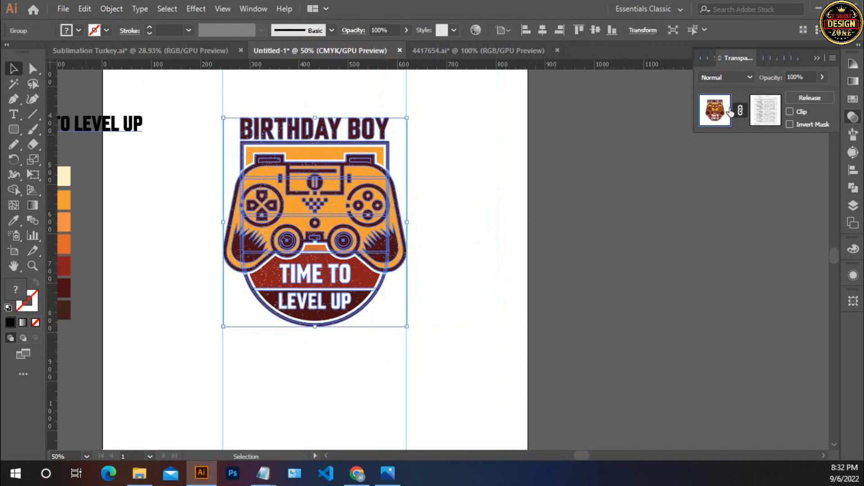
pyautogui.click(588, 169)
pyautogui.hotkey('ctrl', '0')
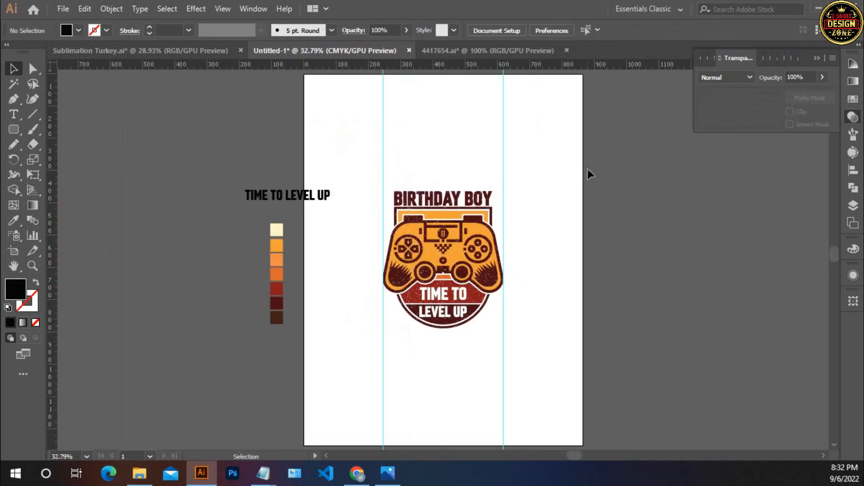